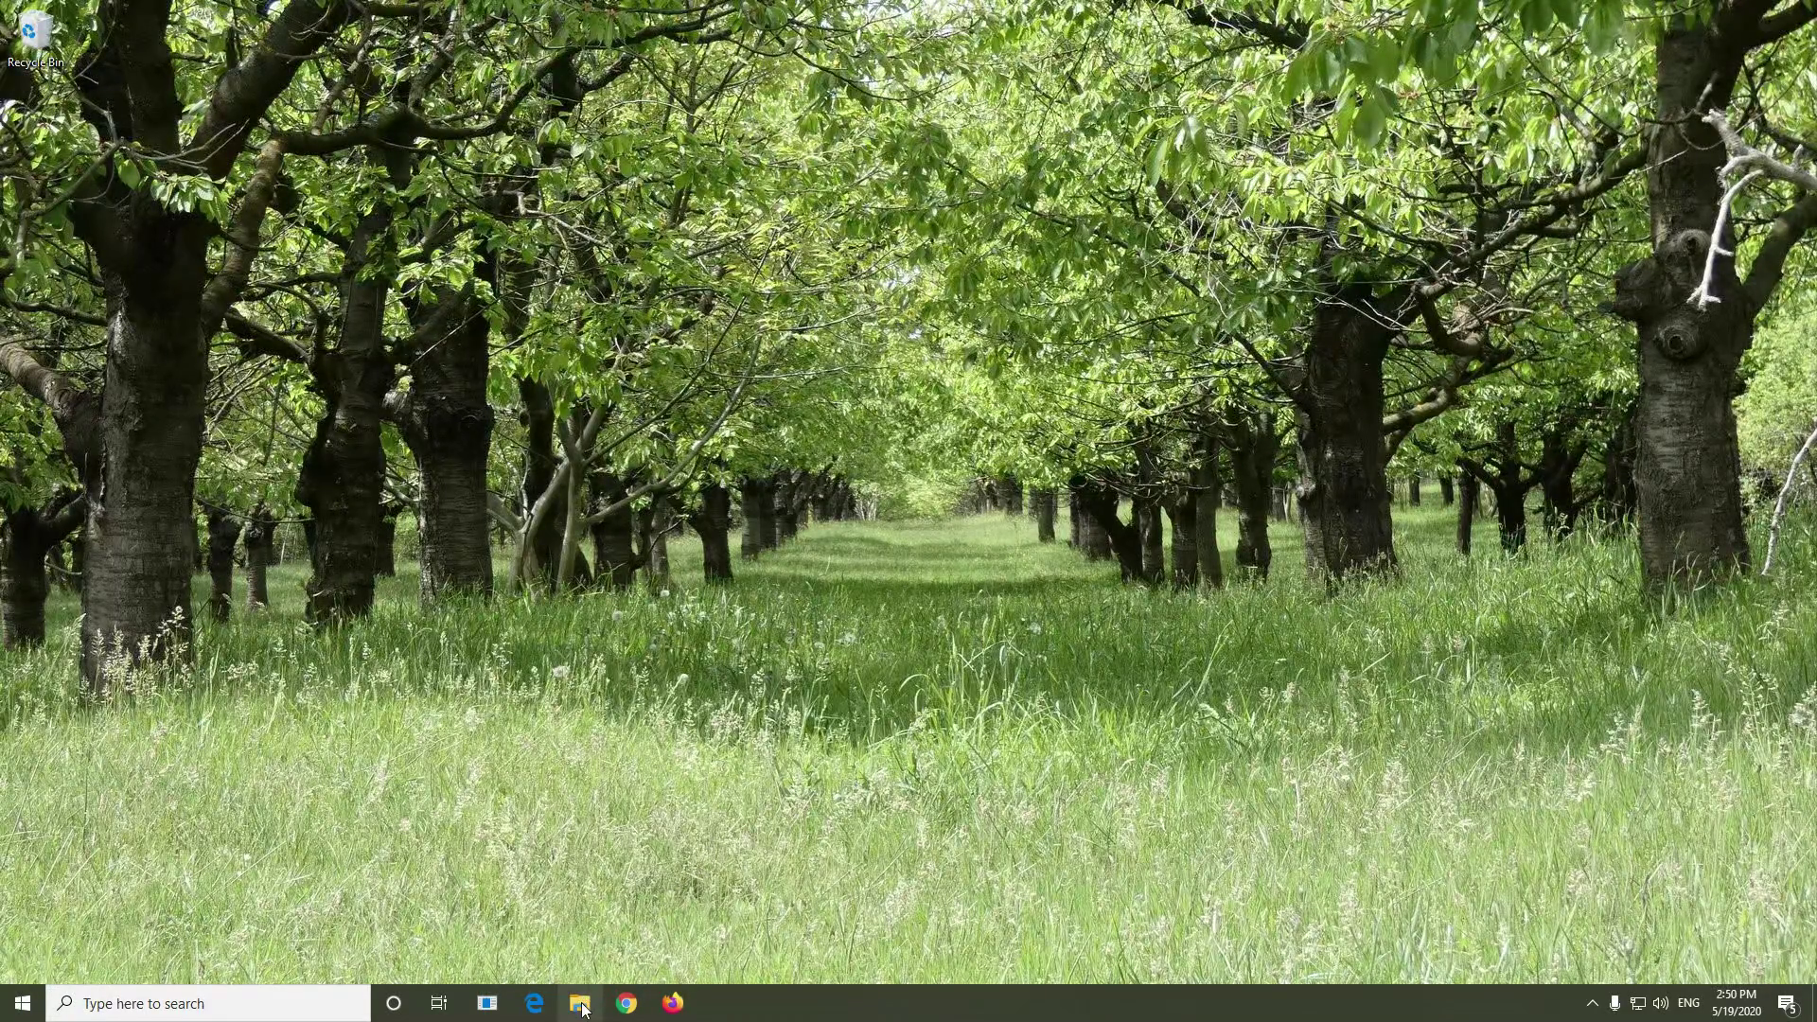
- Open SSD_Kingston (D:) in File Explorer and check both drives' capacities: 111 GB and 119 GB
{"action": "left_click", "coordinate": [580, 1004]}
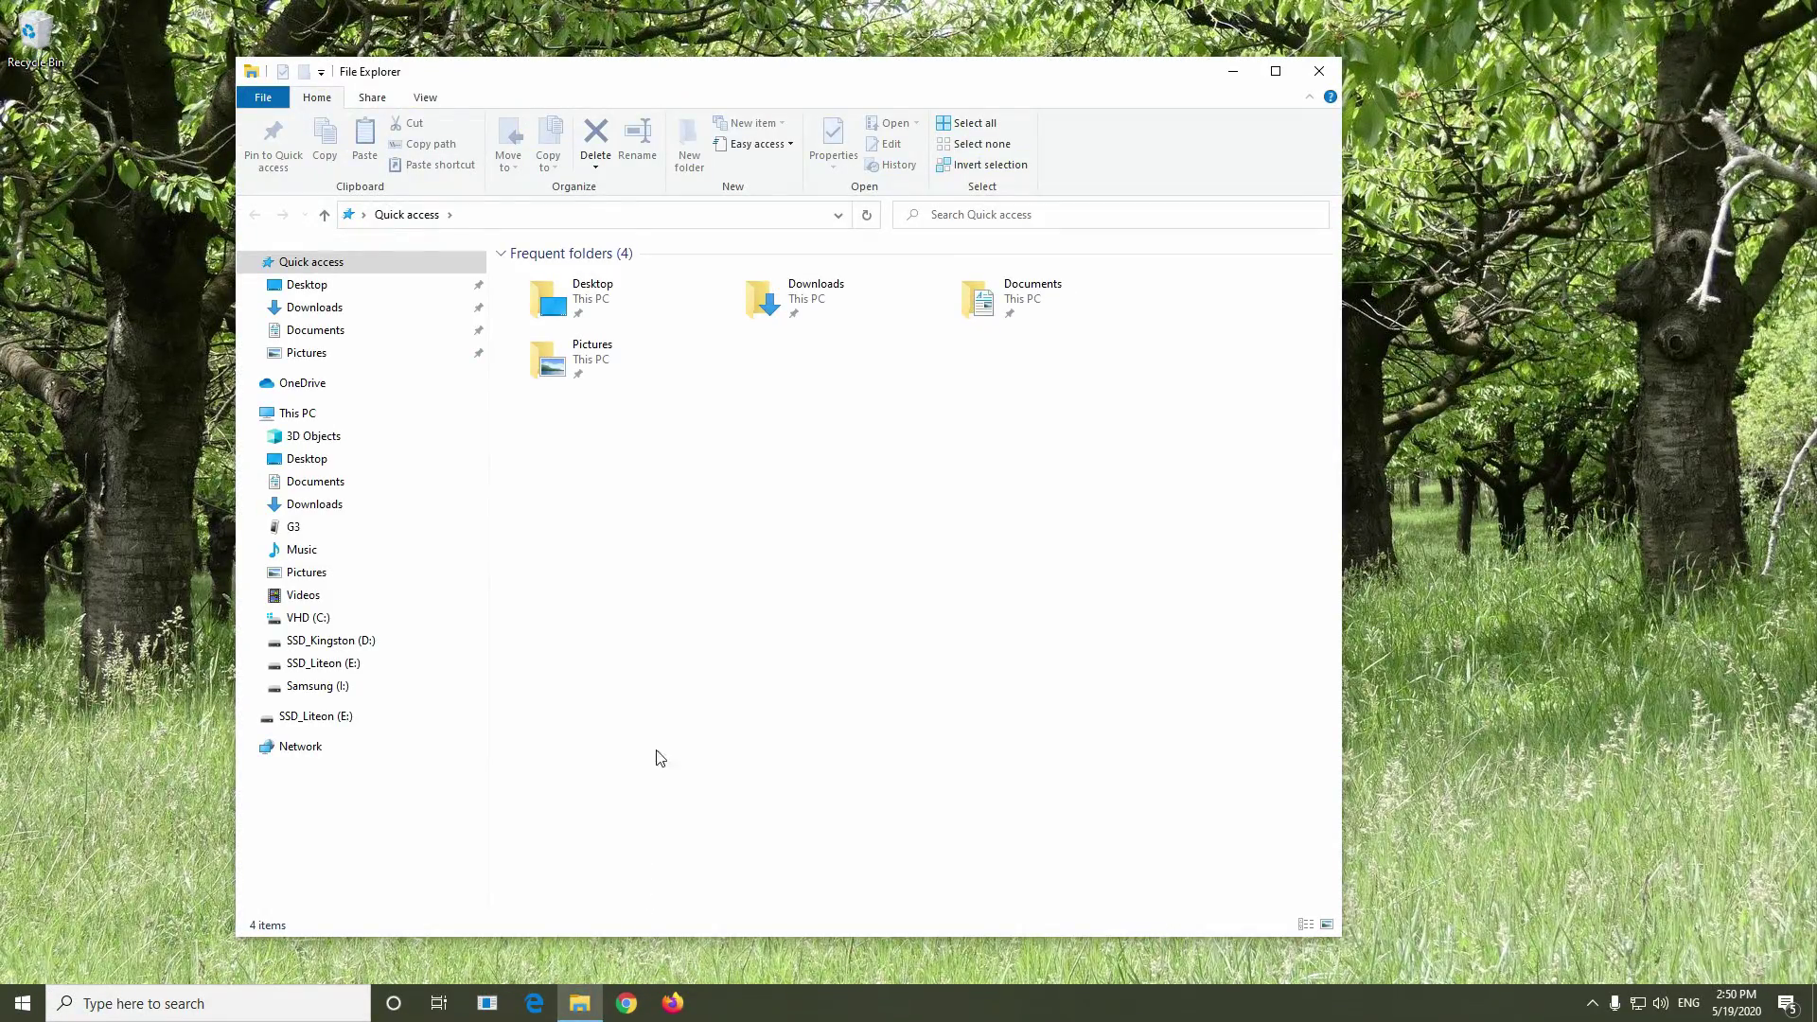
{"action": "left_click", "coordinate": [320, 648]}
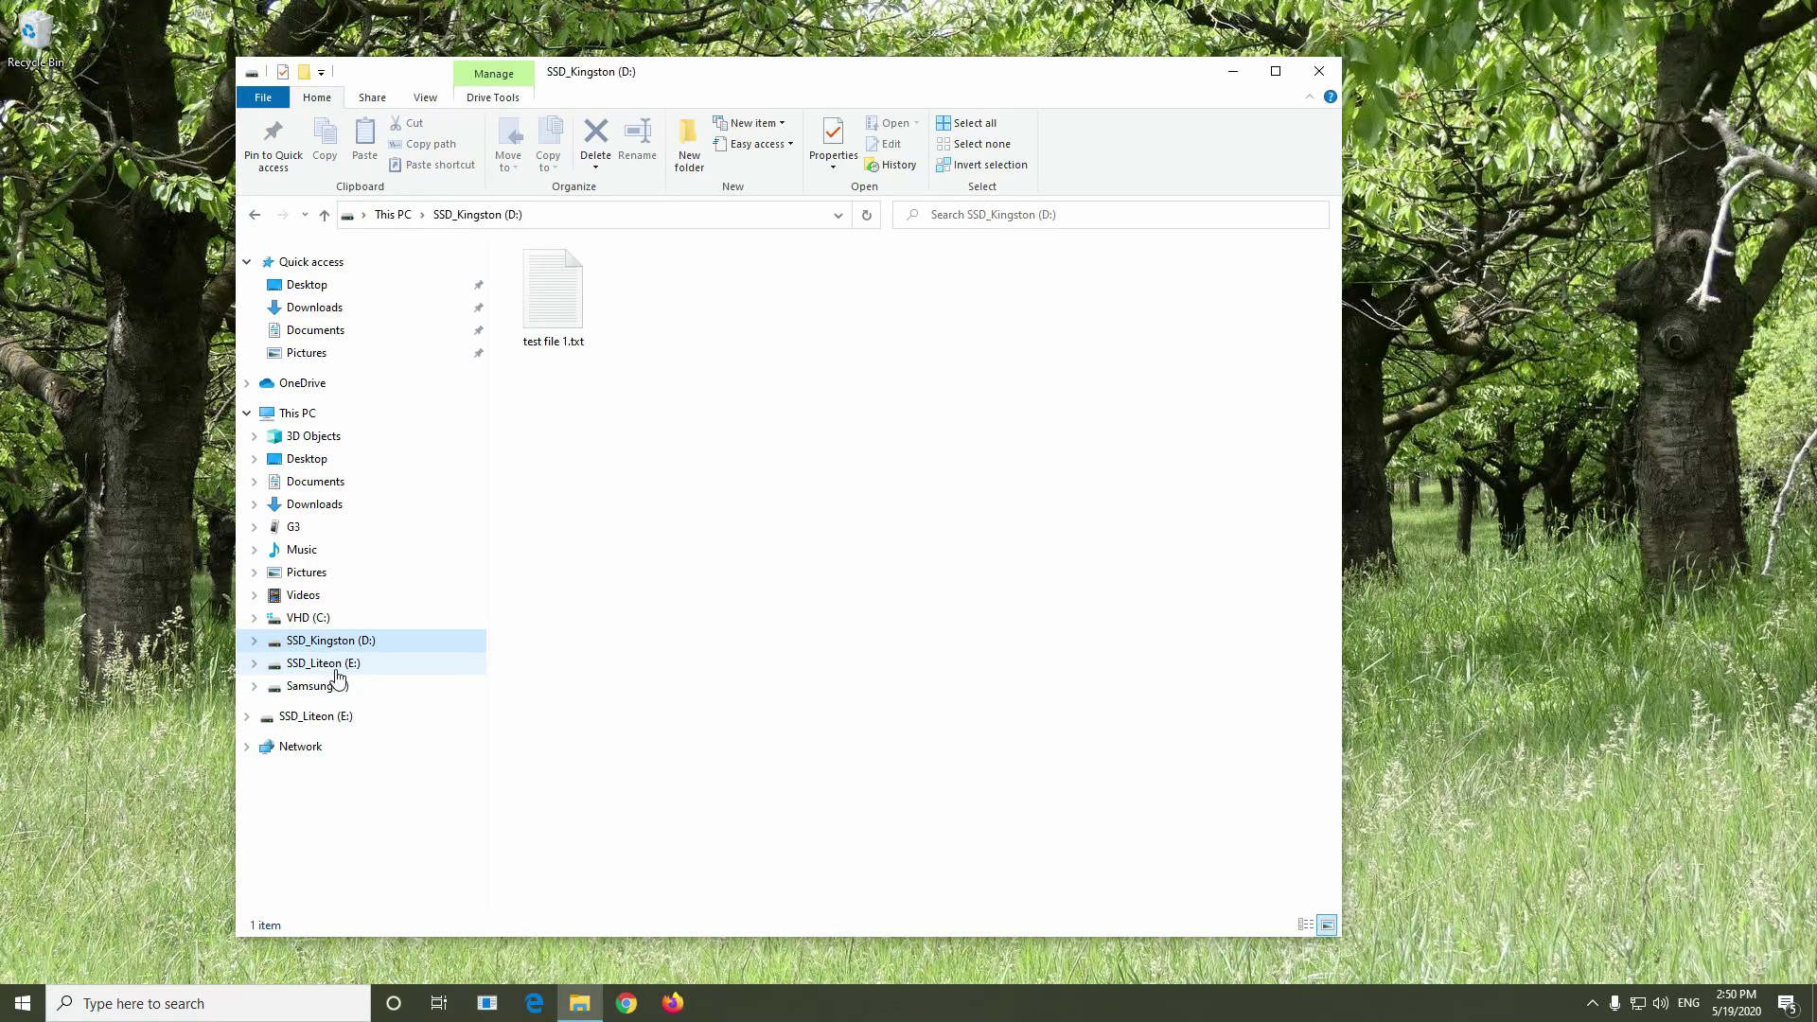
{"action": "right_click", "coordinate": [333, 645]}
{"action": "left_click", "coordinate": [395, 630]}
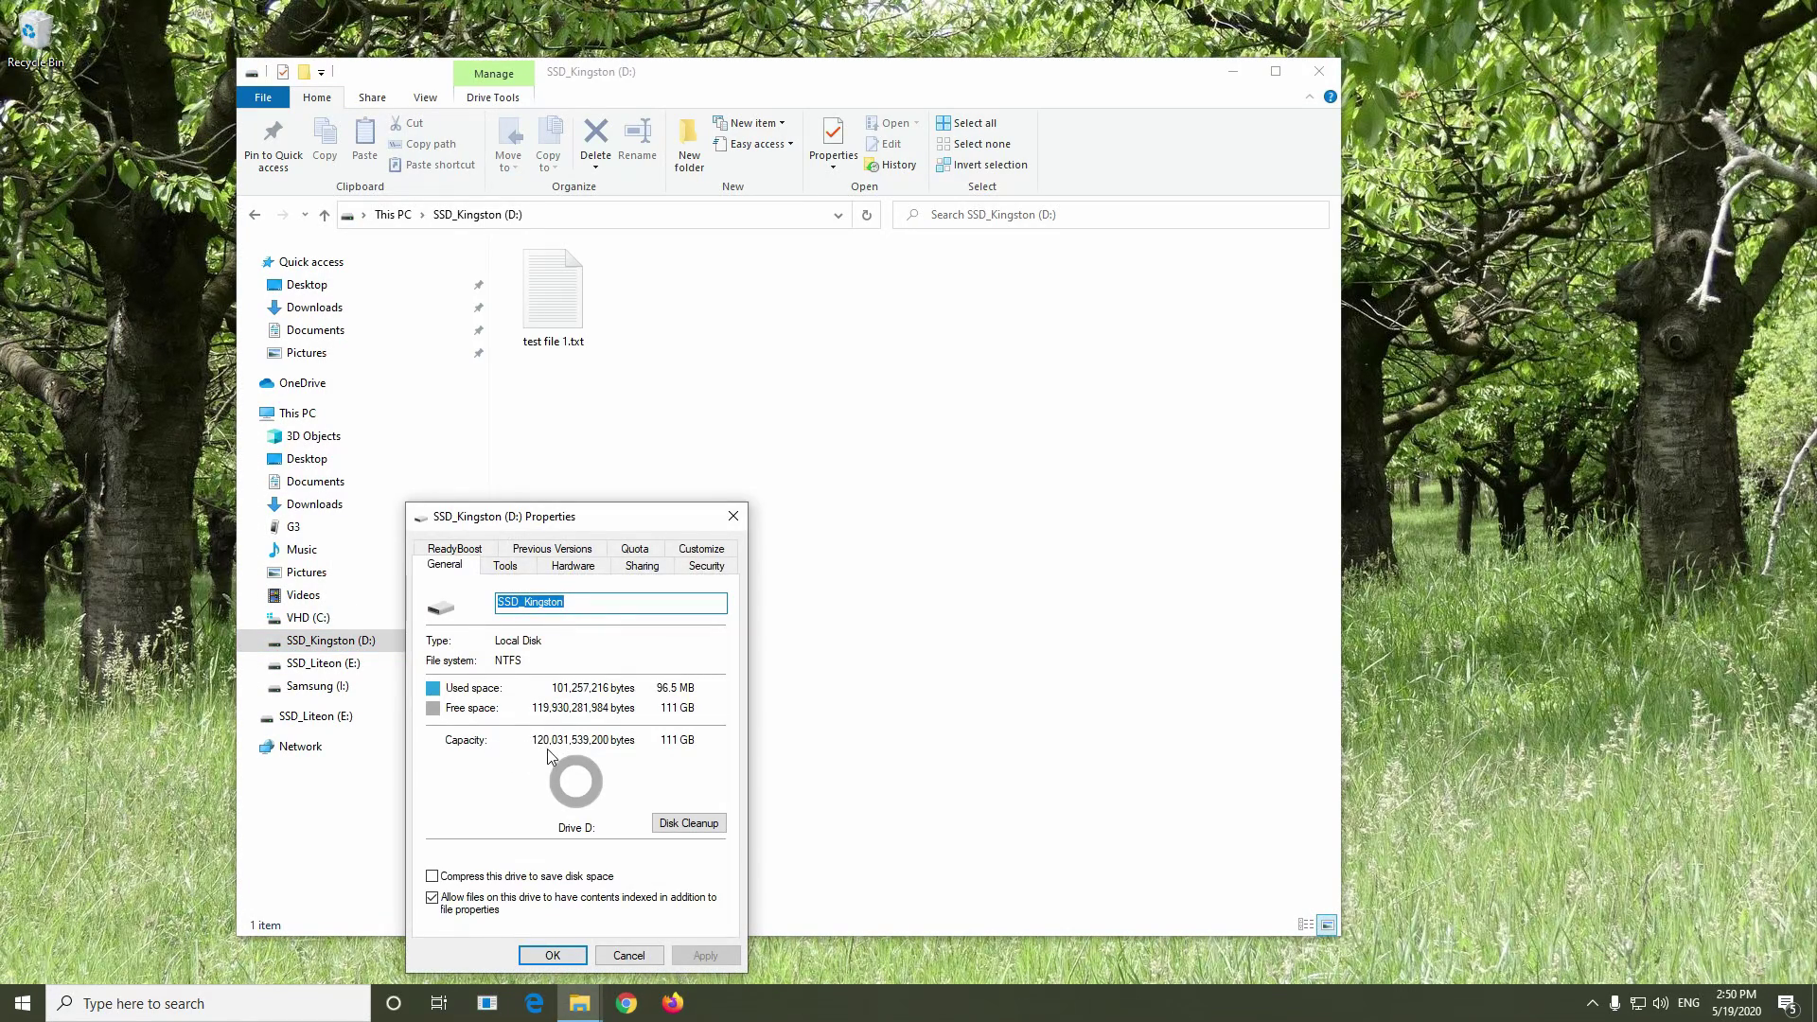
{"action": "left_click", "coordinate": [619, 955]}
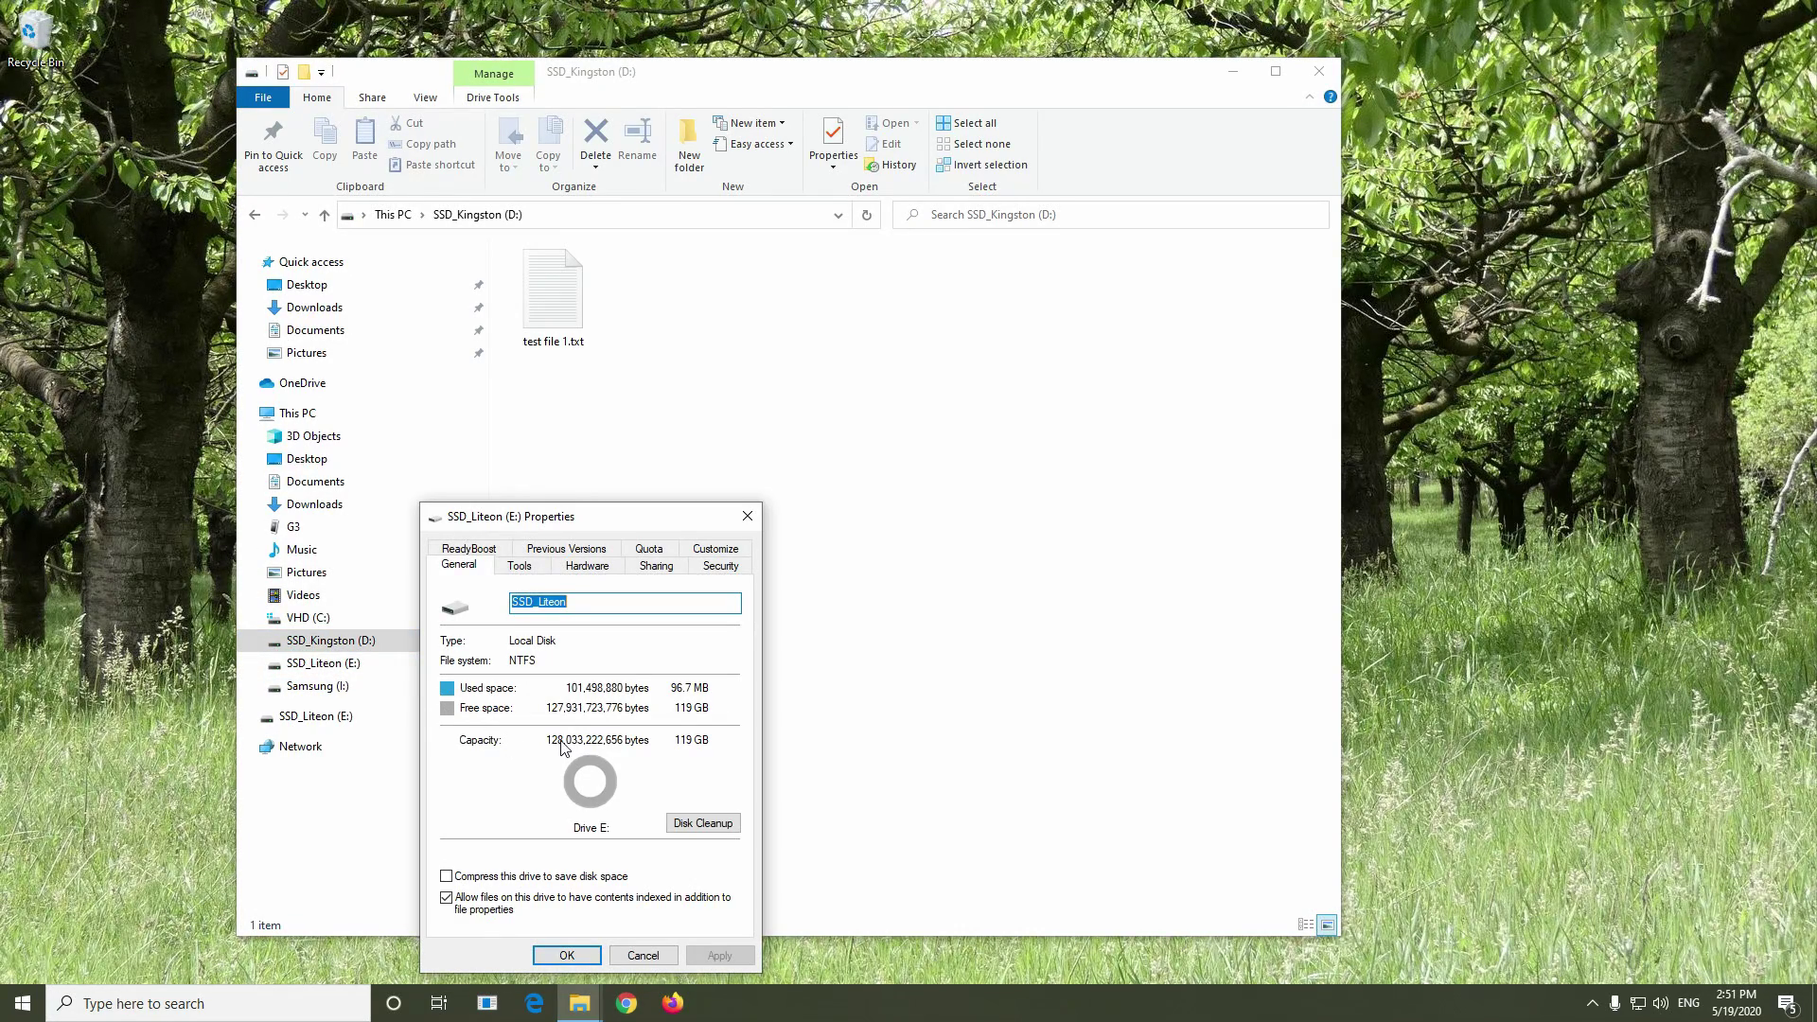
{"action": "left_click", "coordinate": [640, 956]}
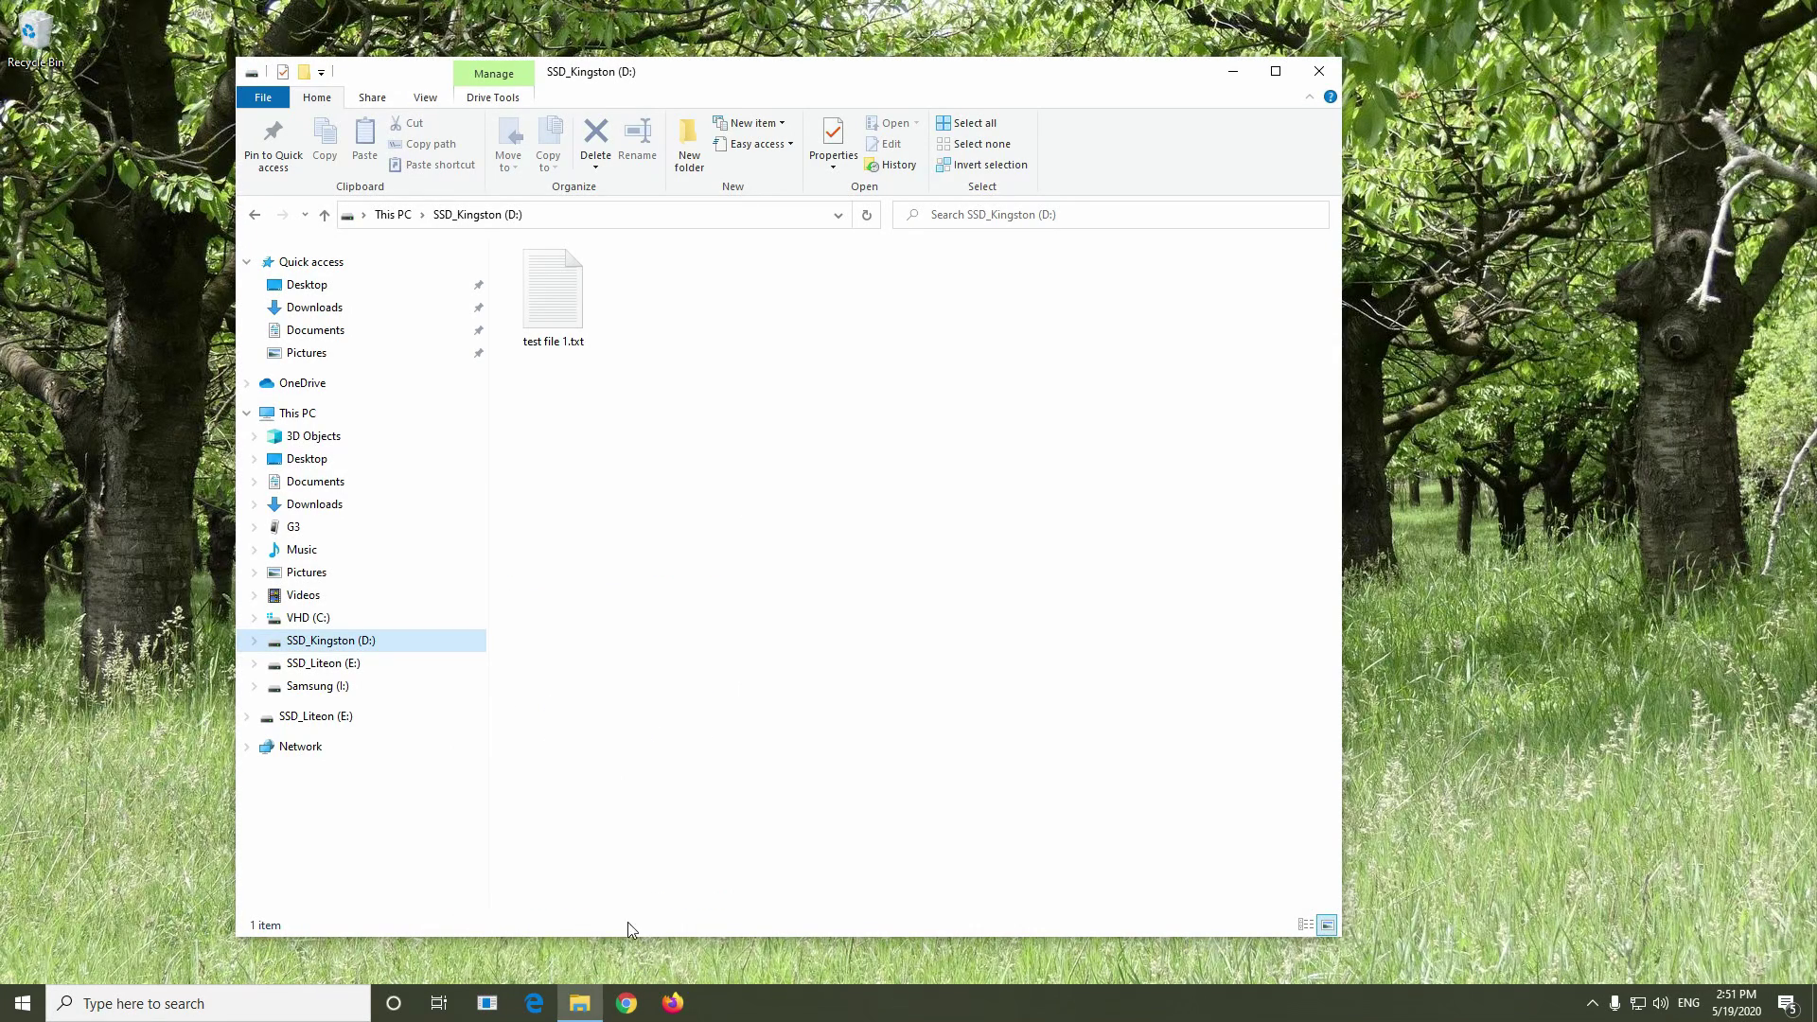
- Launch Computer Management from This PC and peek at SSD_Liteon (E:) contents before returning to D:
{"action": "right_click", "coordinate": [299, 419]}
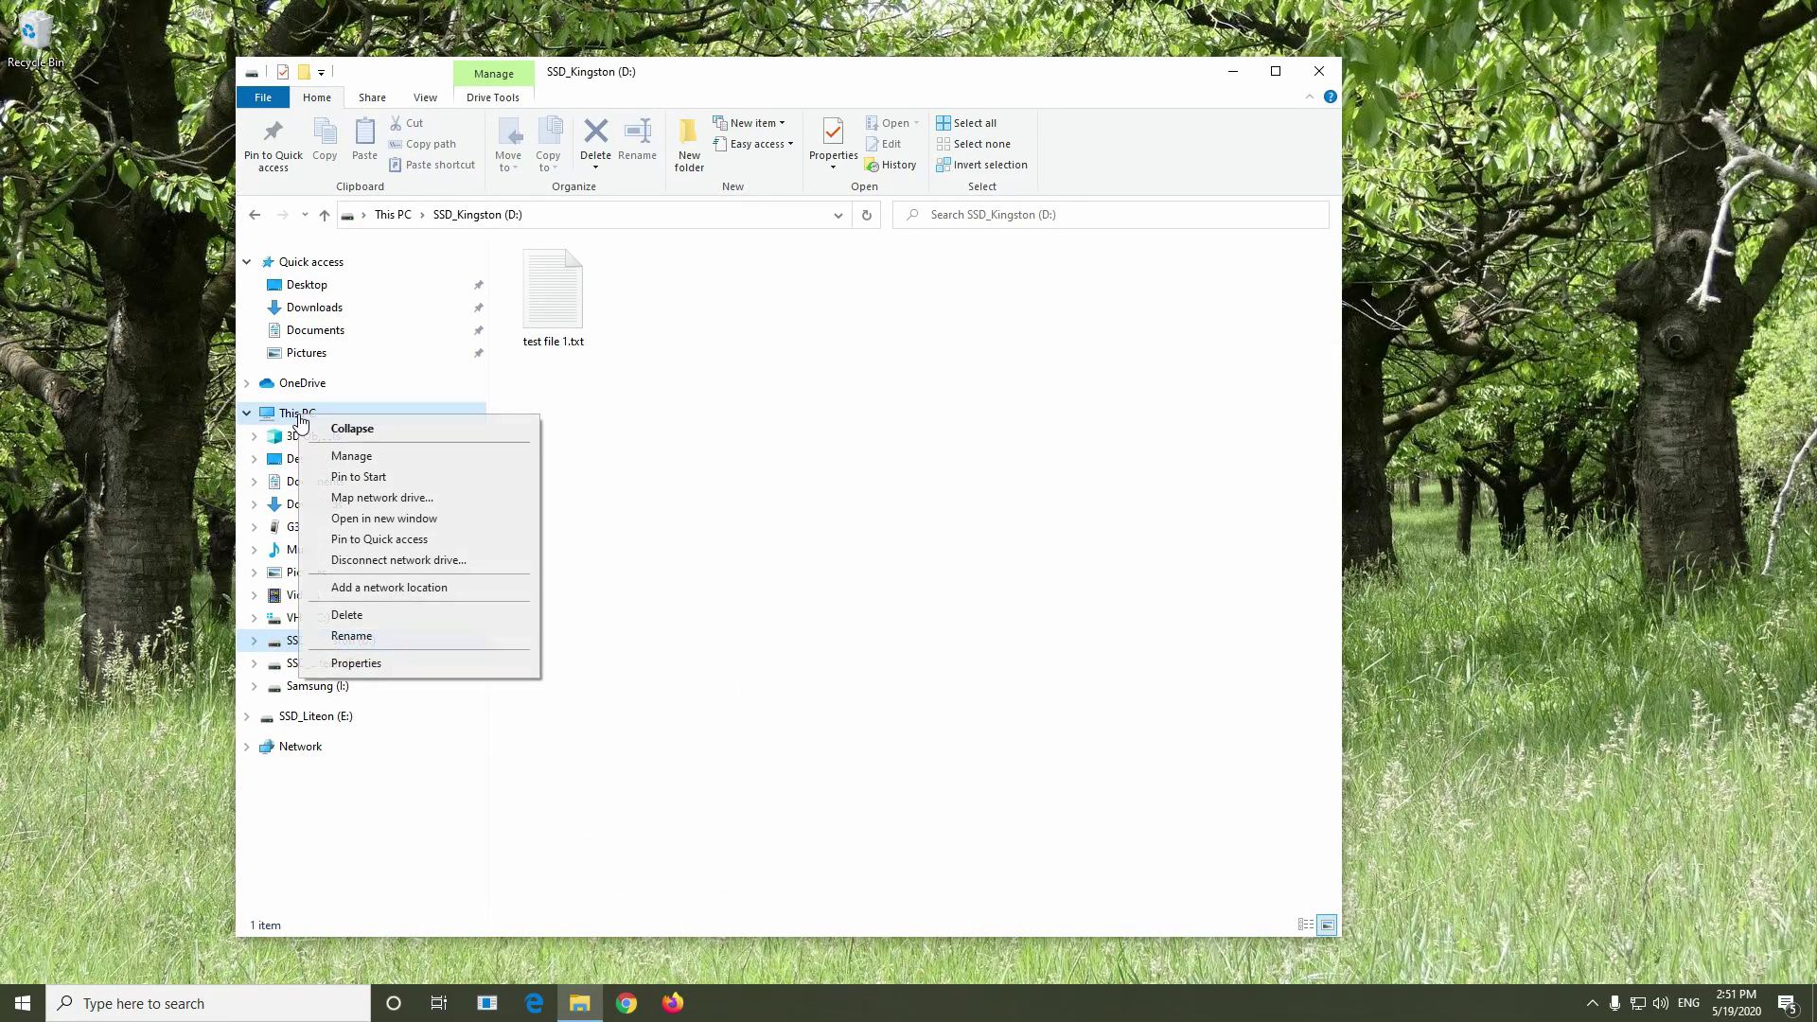
{"action": "left_click", "coordinate": [351, 456]}
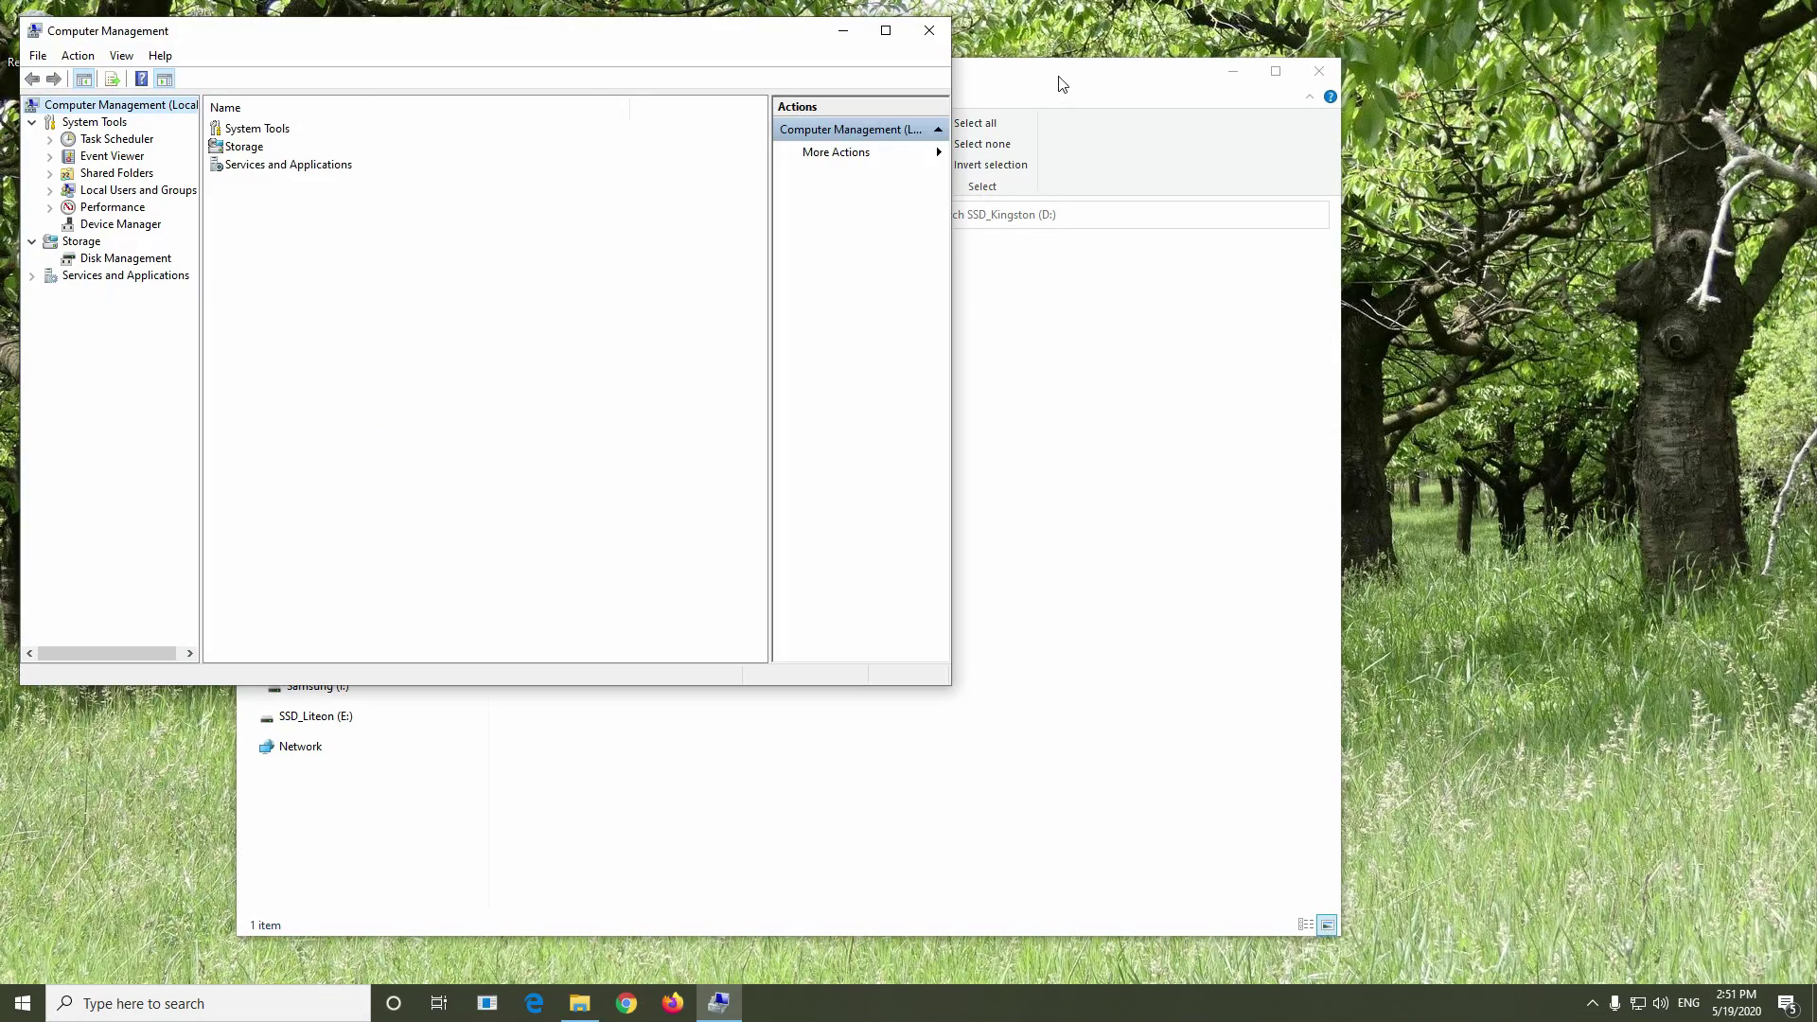
{"action": "left_click_drag", "start_coordinate": [1054, 73], "coordinate": [1402, 114]}
{"action": "left_click", "coordinate": [671, 705]}
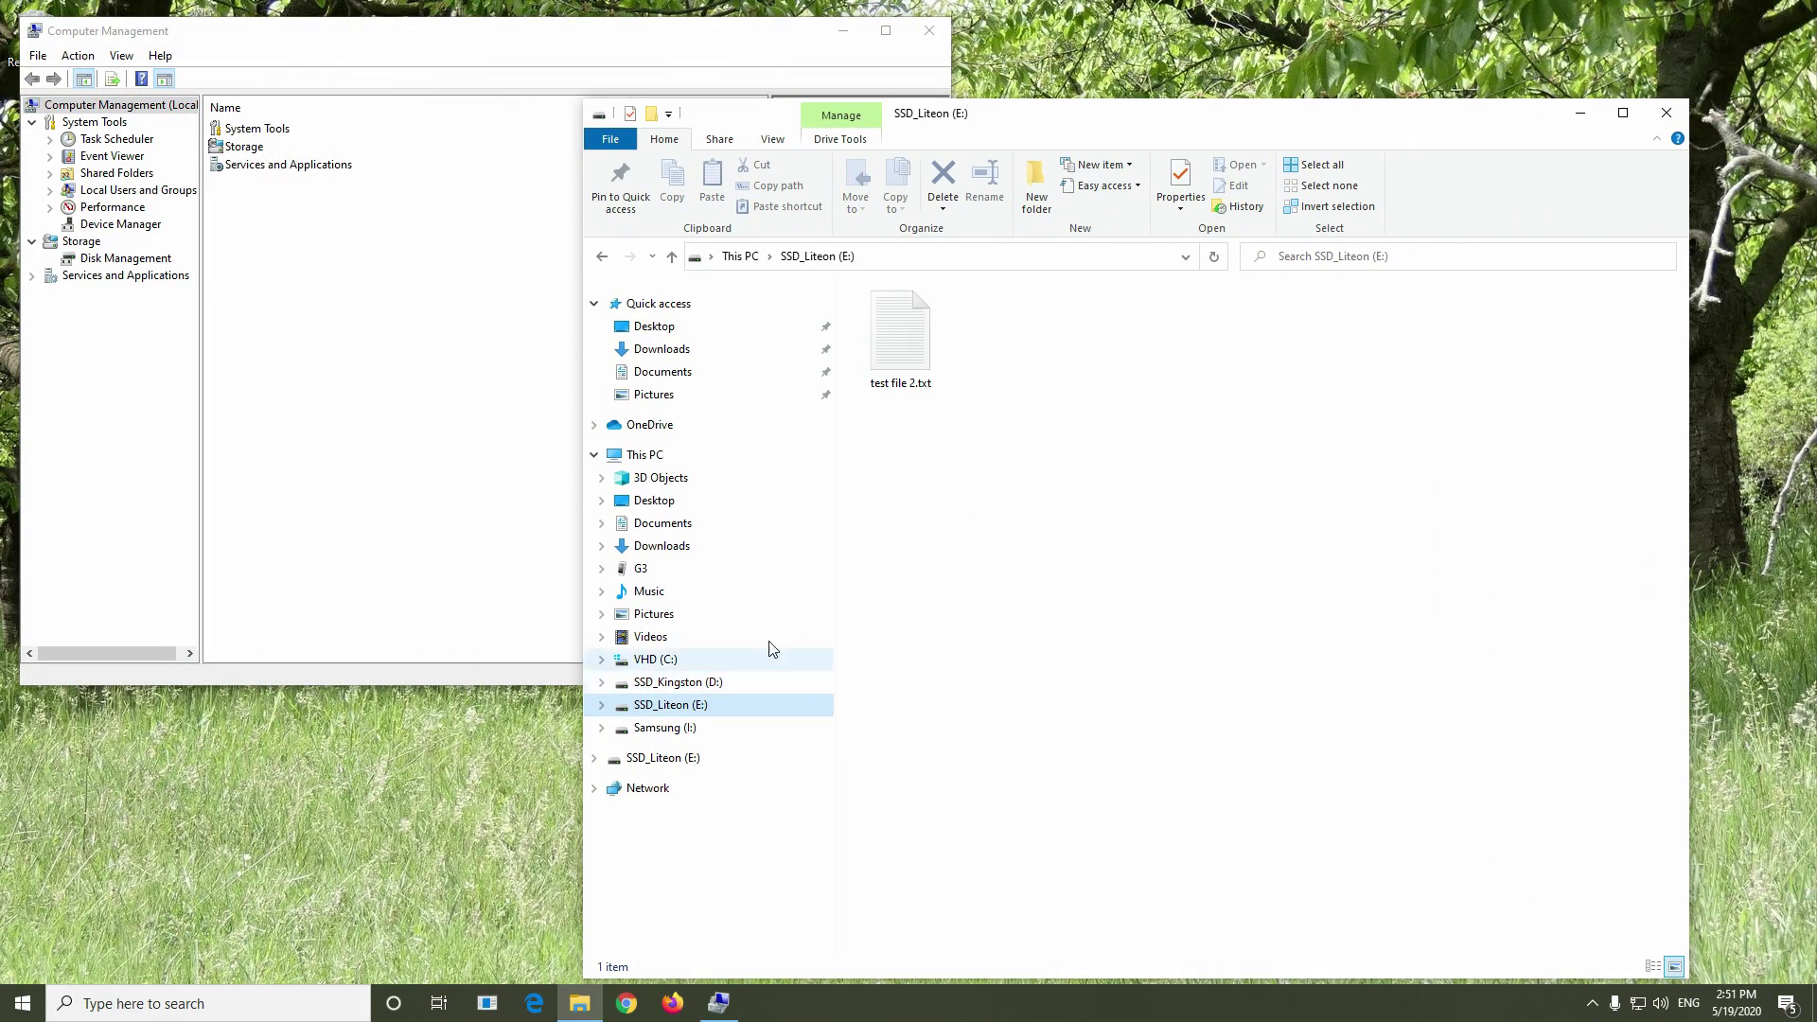
{"action": "left_click", "coordinate": [705, 683]}
- Show Disk Management full-screen with an enlarged disk pane, selecting the E: and D: partitions
{"action": "left_click", "coordinate": [179, 320]}
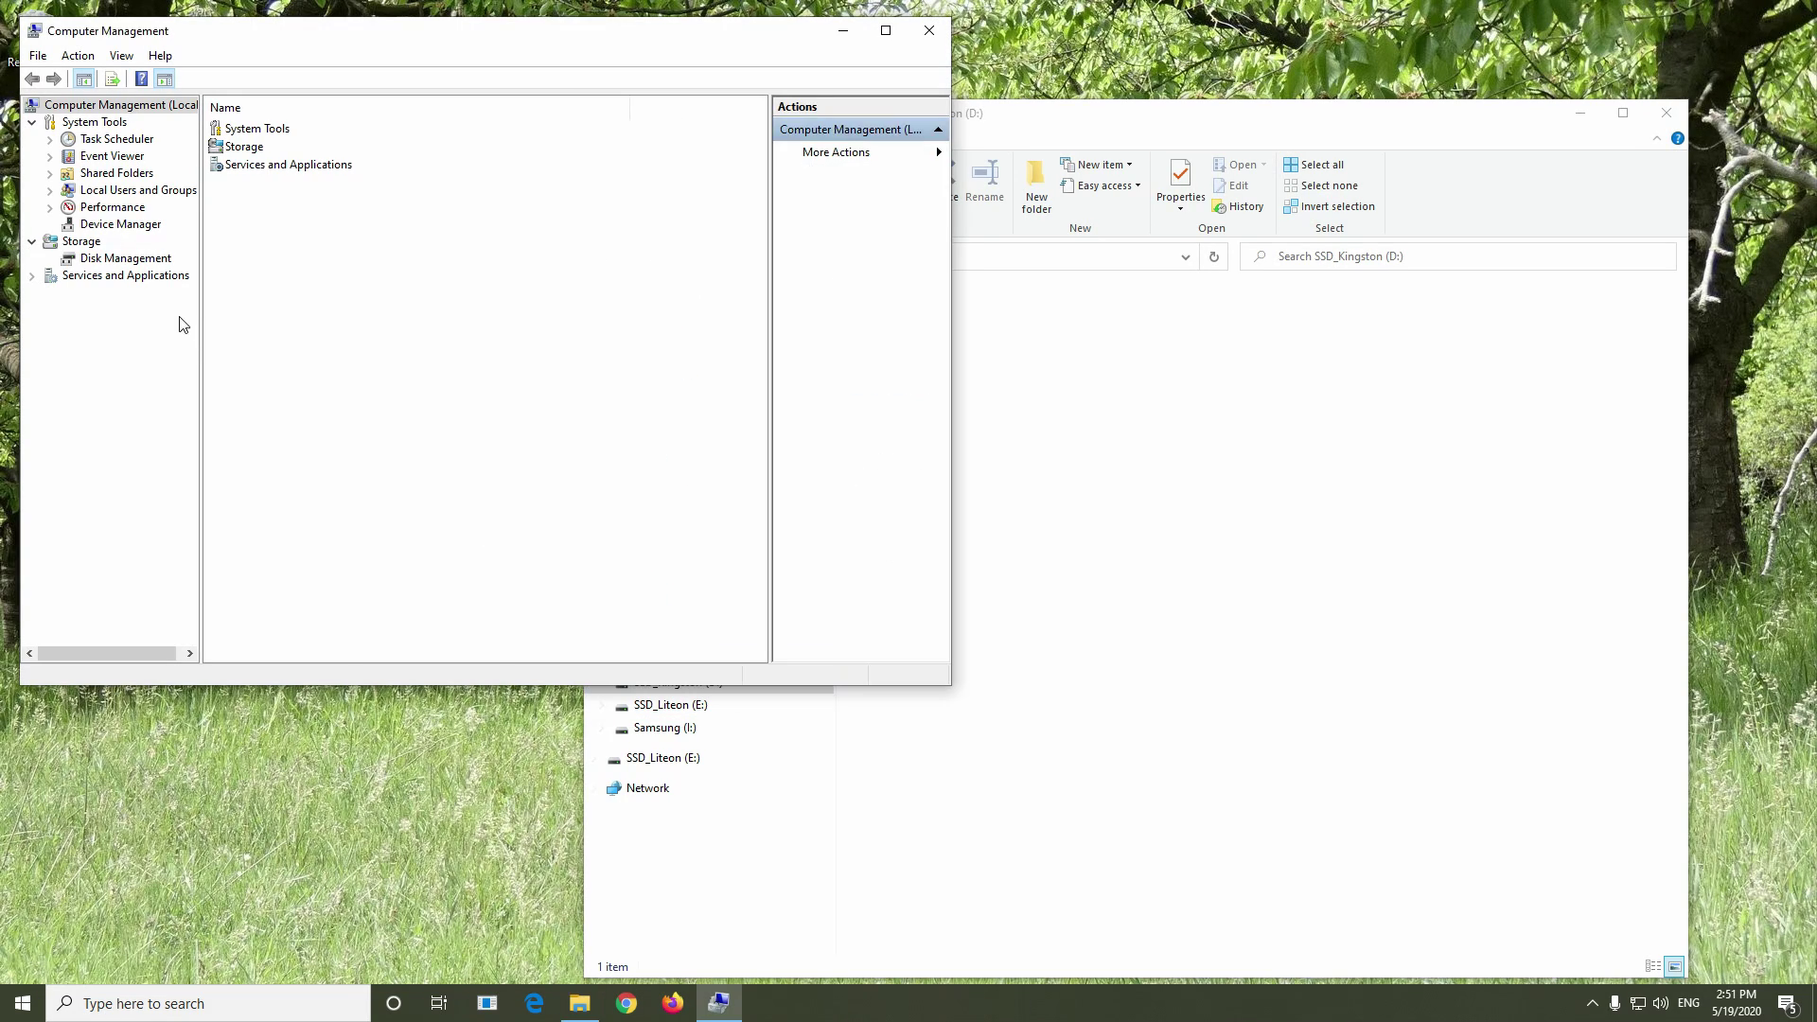
{"action": "left_click", "coordinate": [130, 265]}
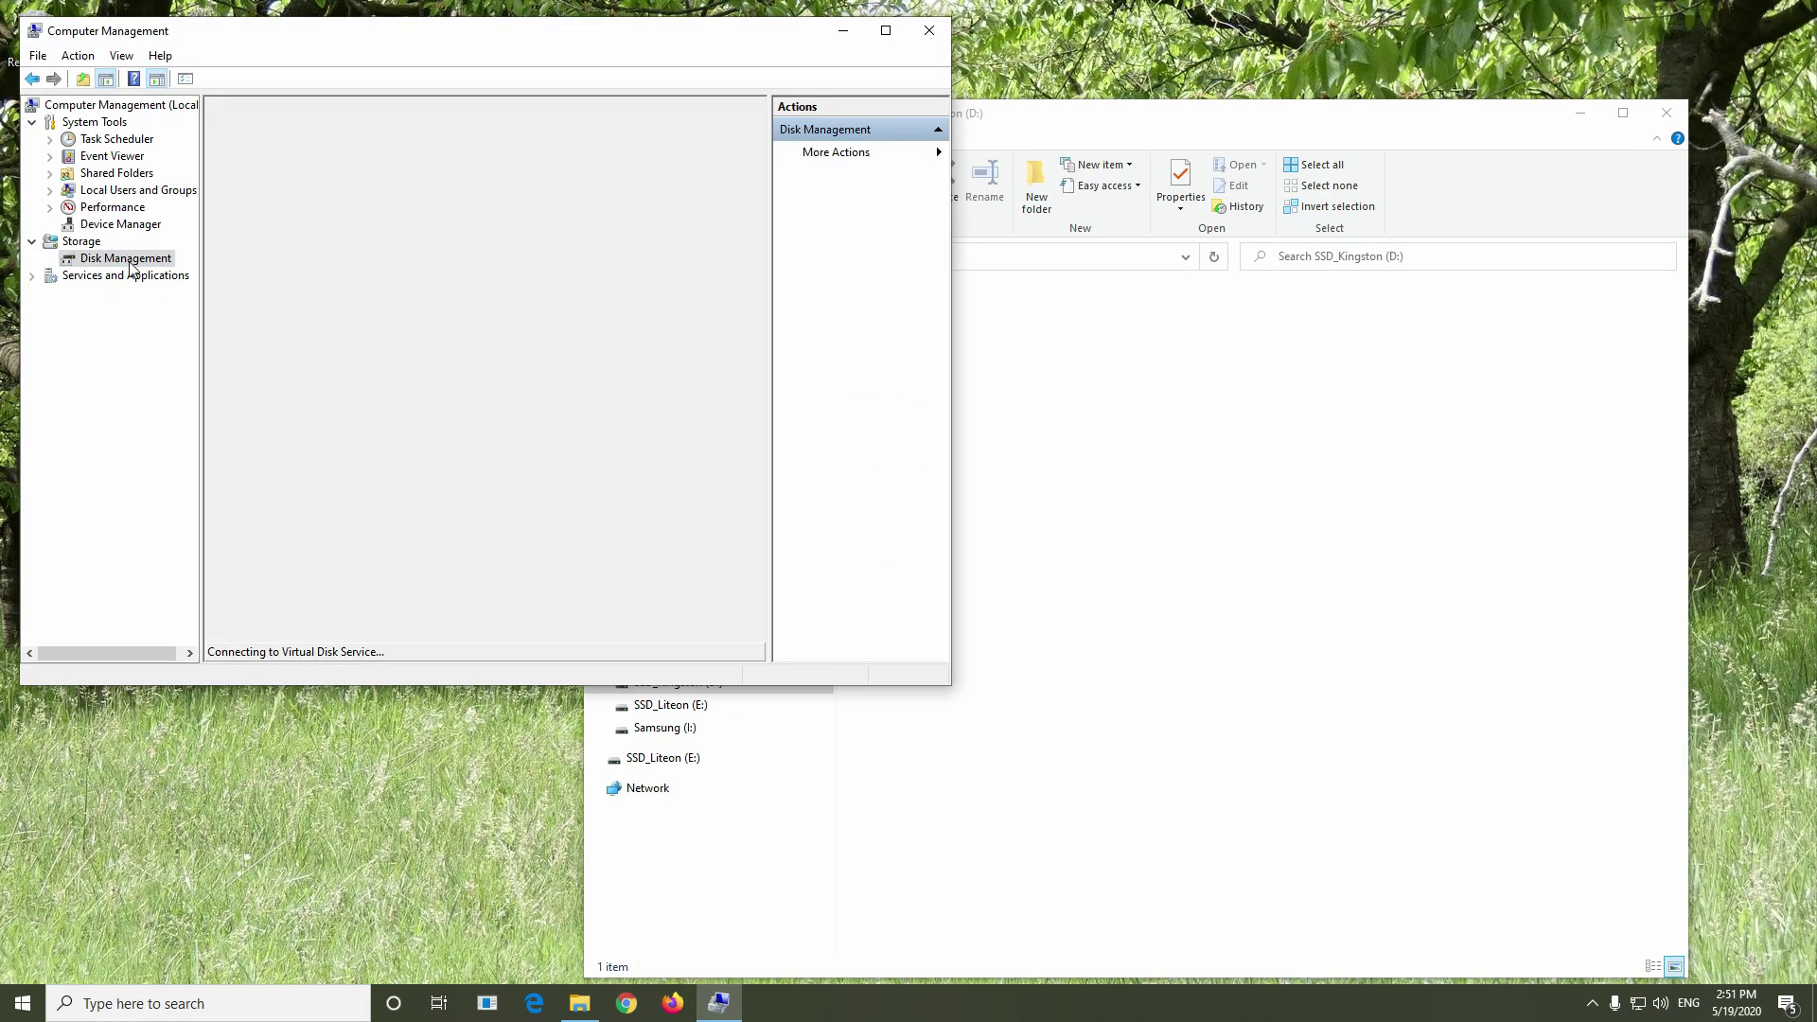
{"action": "double_click", "coordinate": [697, 34]}
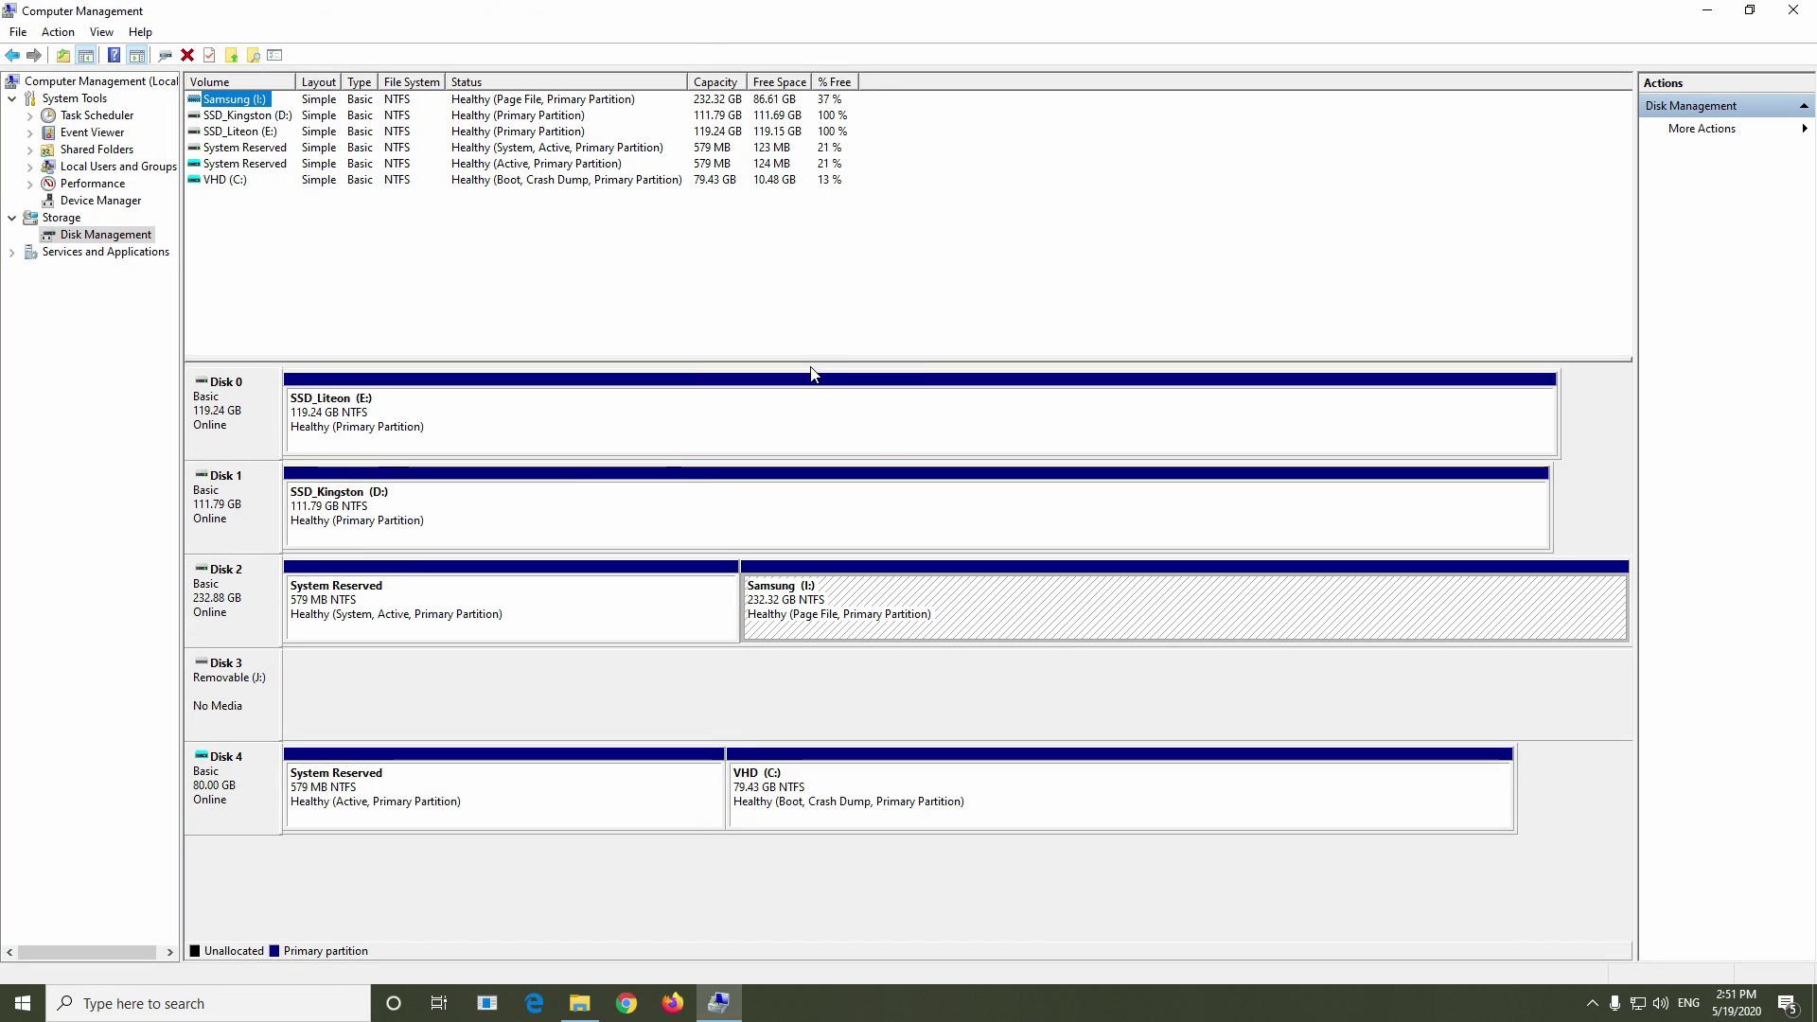
{"action": "left_click_drag", "start_coordinate": [812, 360], "coordinate": [790, 279]}
{"action": "left_click", "coordinate": [276, 361]}
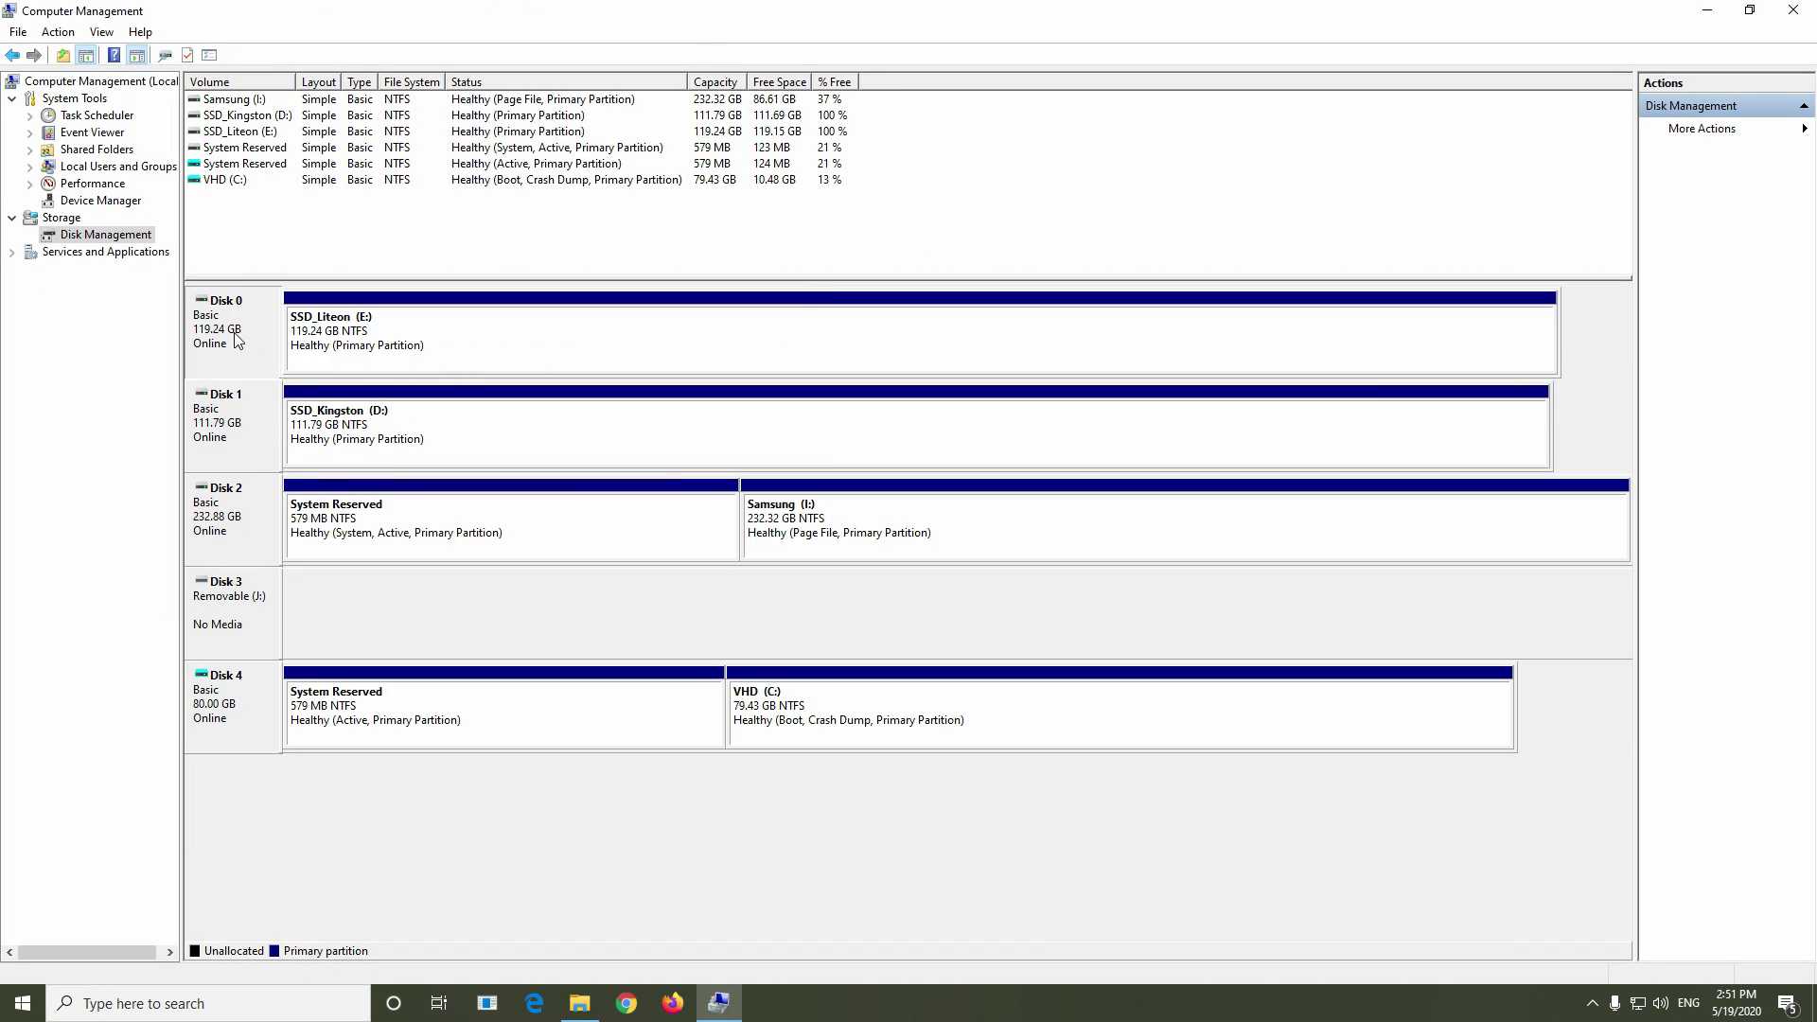
{"action": "left_click", "coordinate": [388, 338]}
{"action": "left_click", "coordinate": [379, 455]}
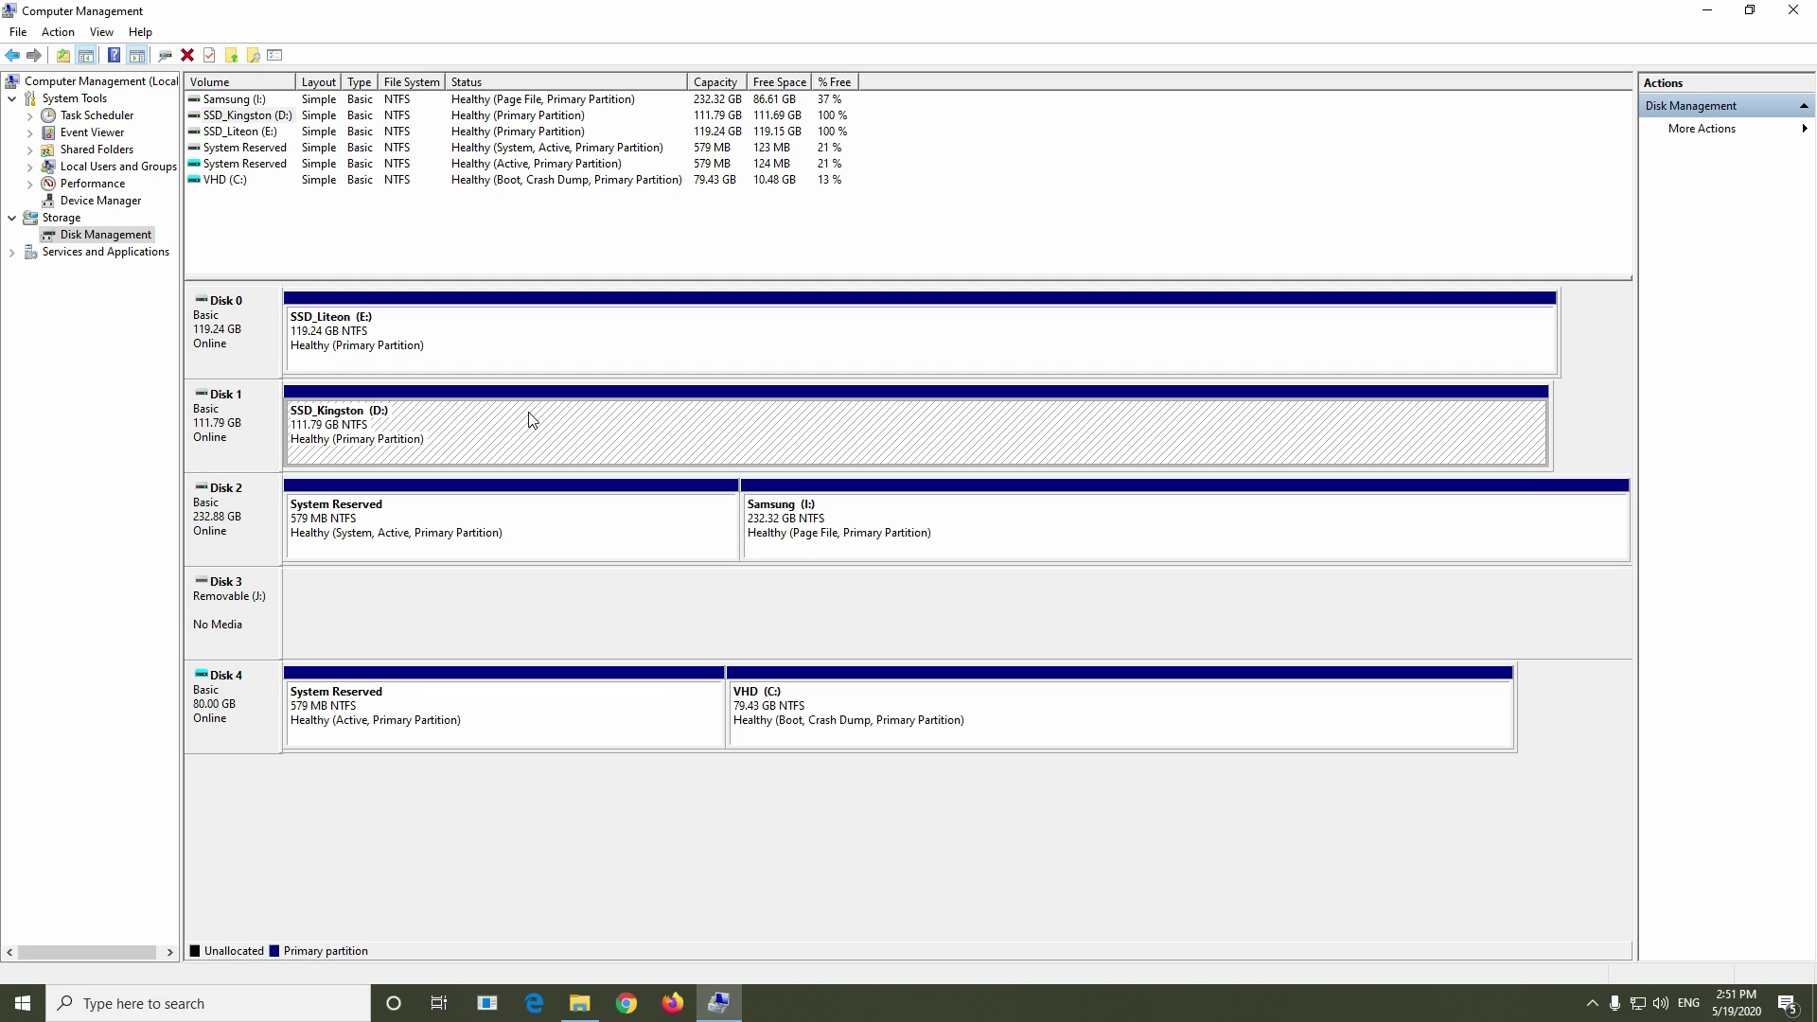
{"action": "left_click", "coordinate": [566, 346]}
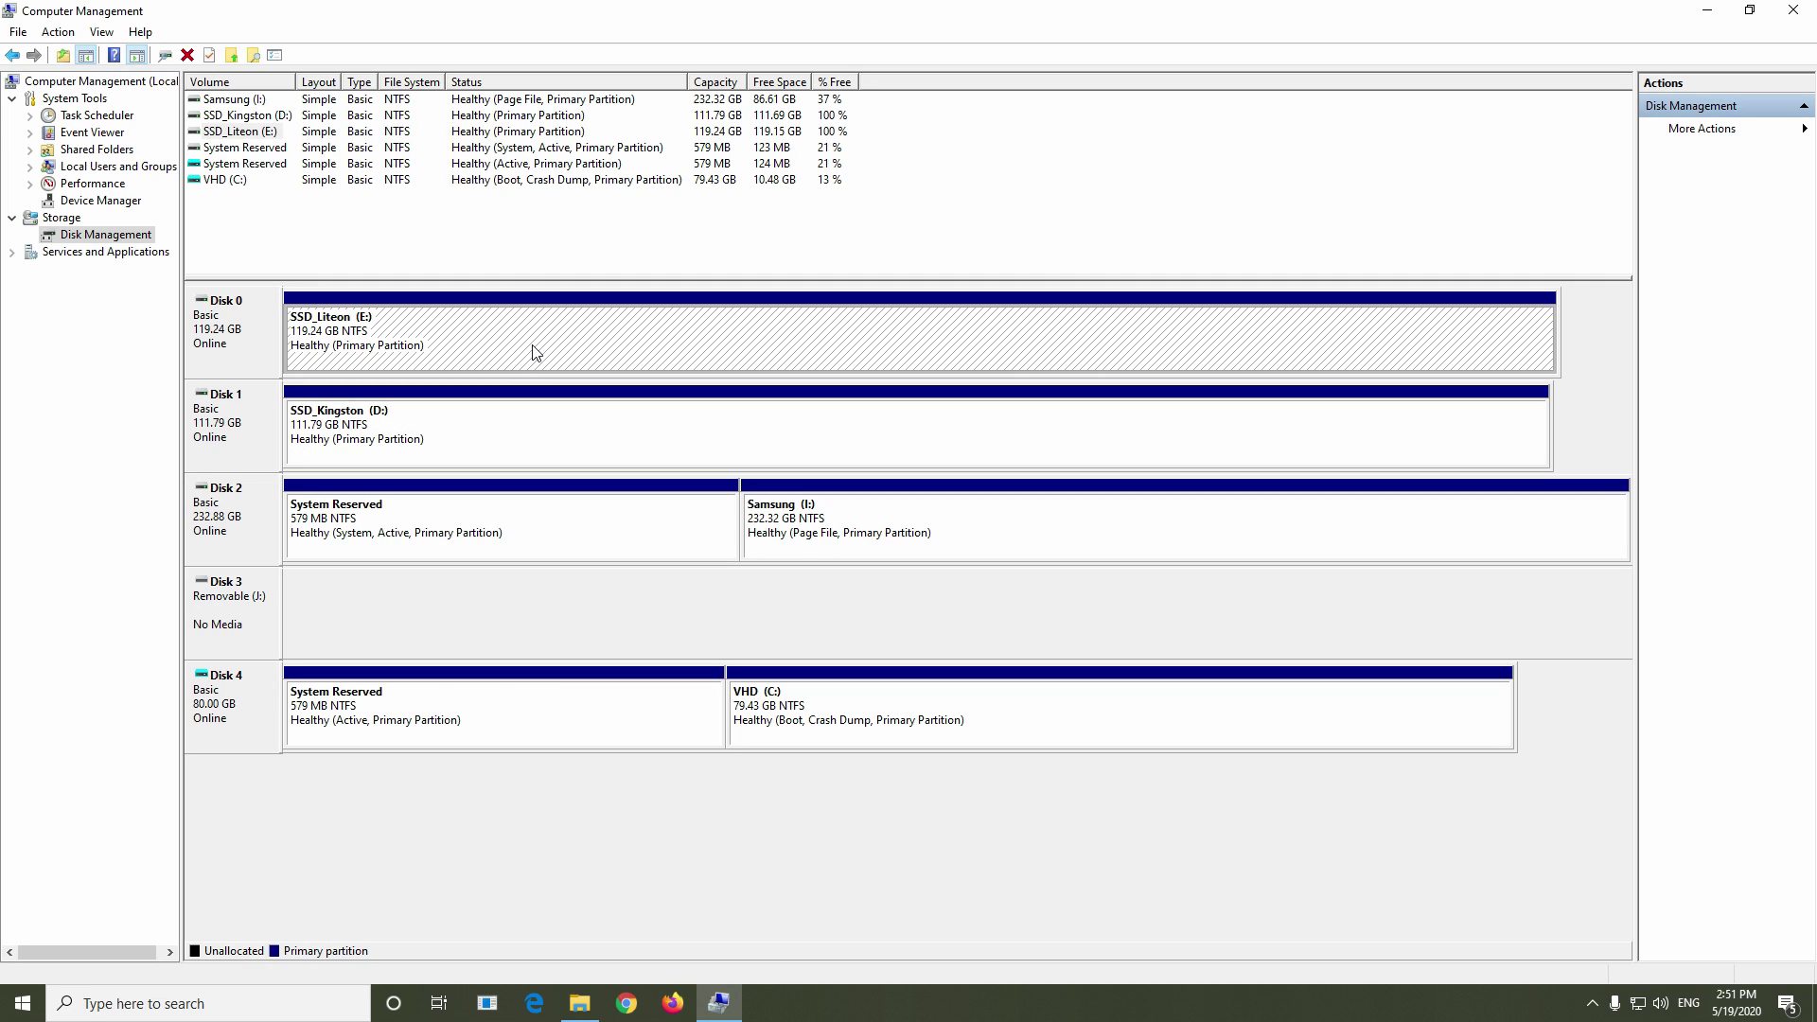
- Delete the SSD_Liteon (E:) volume, leaving Disk 0 as 119.24 GB unallocated
{"action": "right_click", "coordinate": [535, 353]}
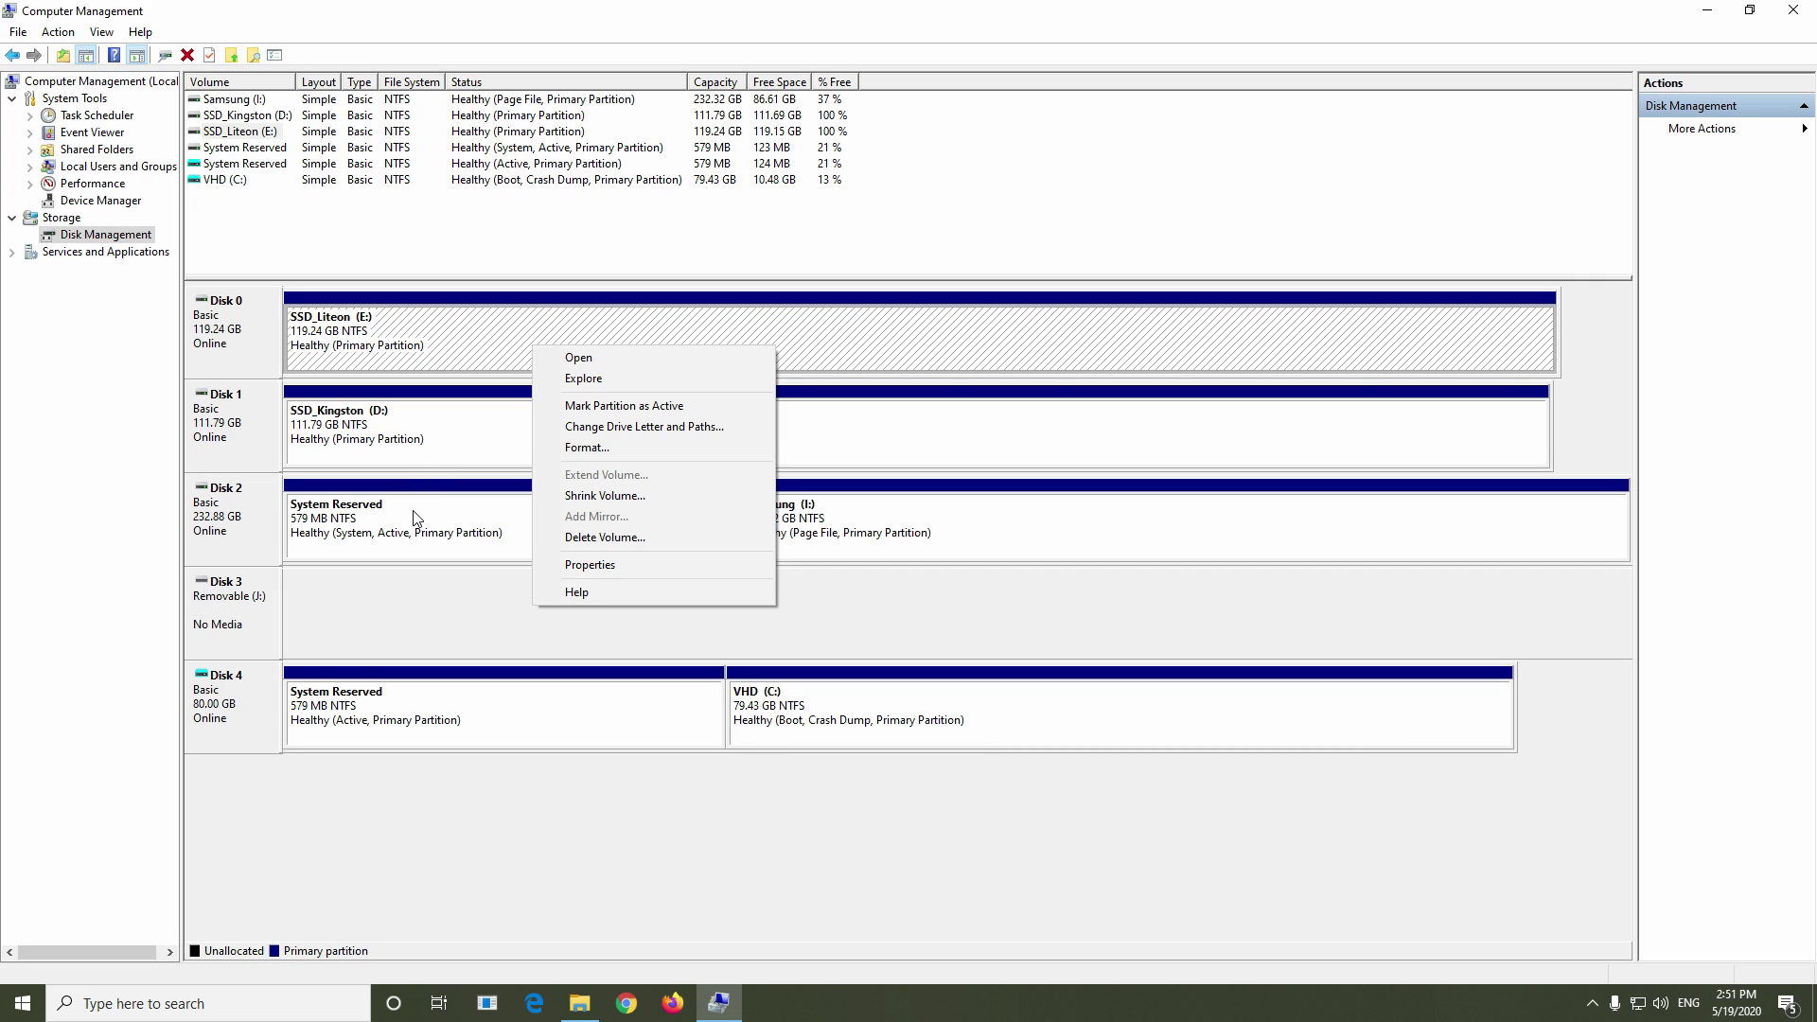
{"action": "left_click", "coordinate": [638, 537]}
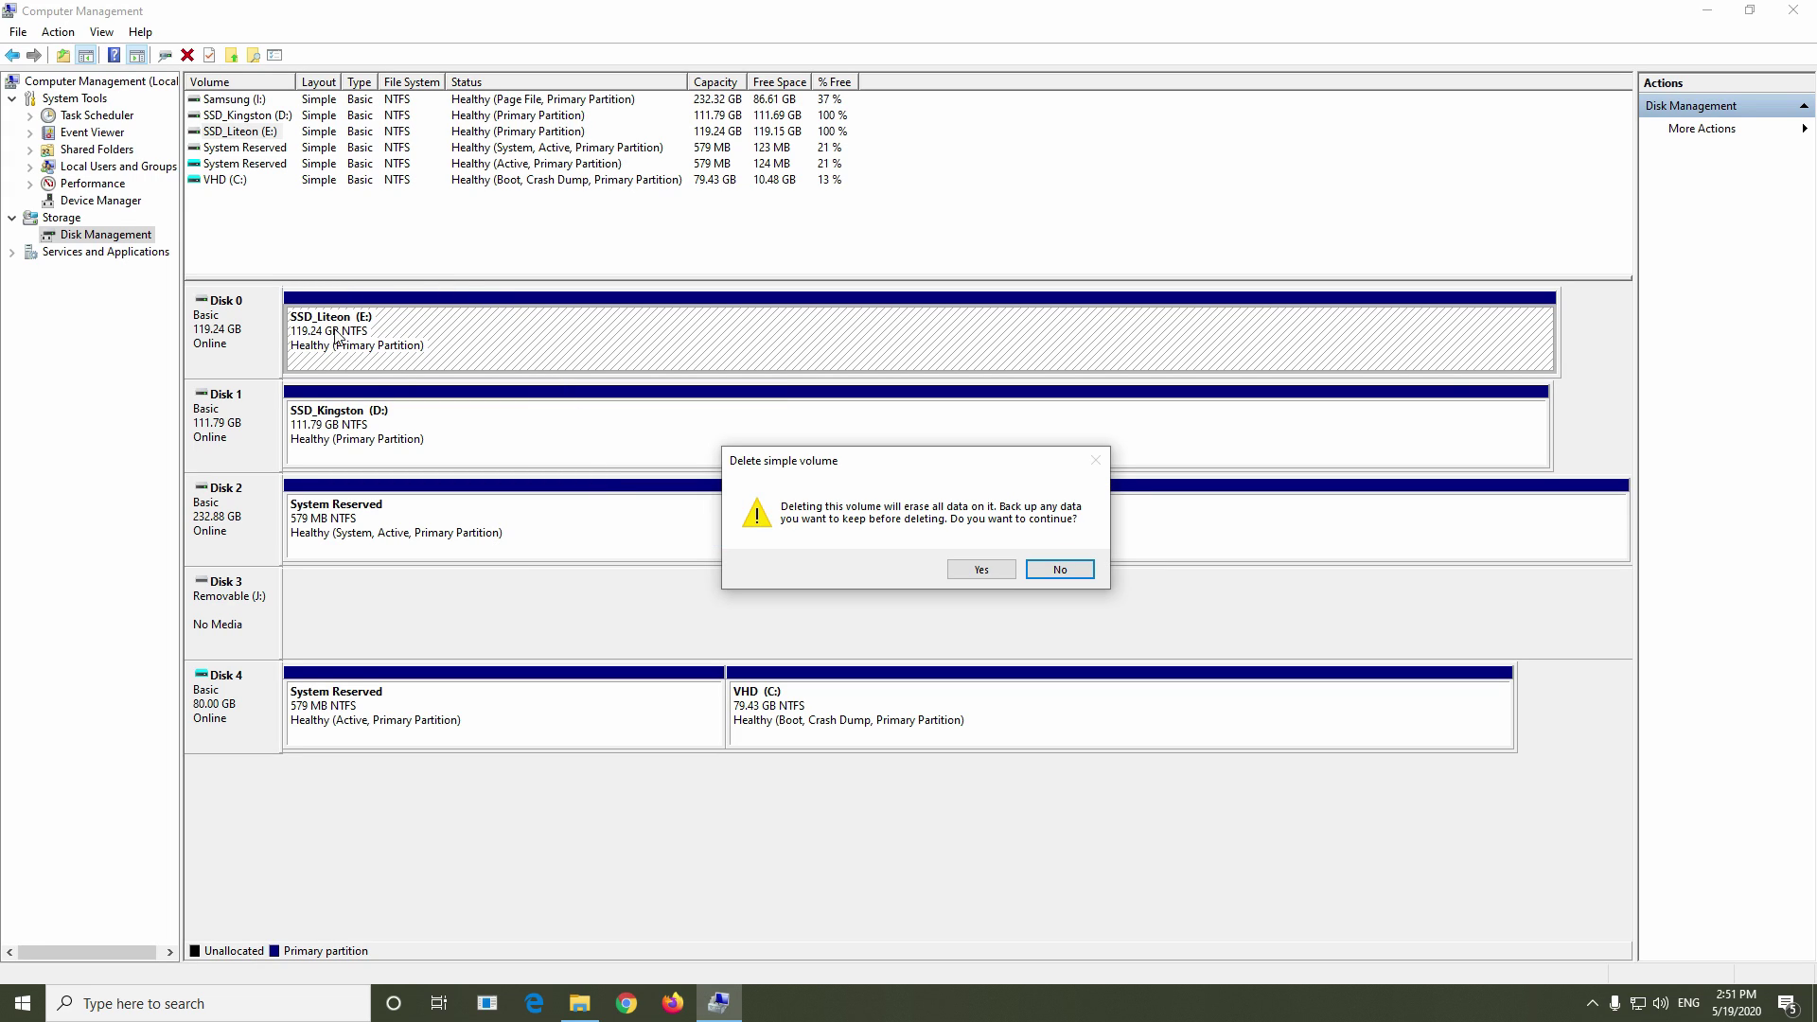
{"action": "left_click", "coordinate": [984, 569]}
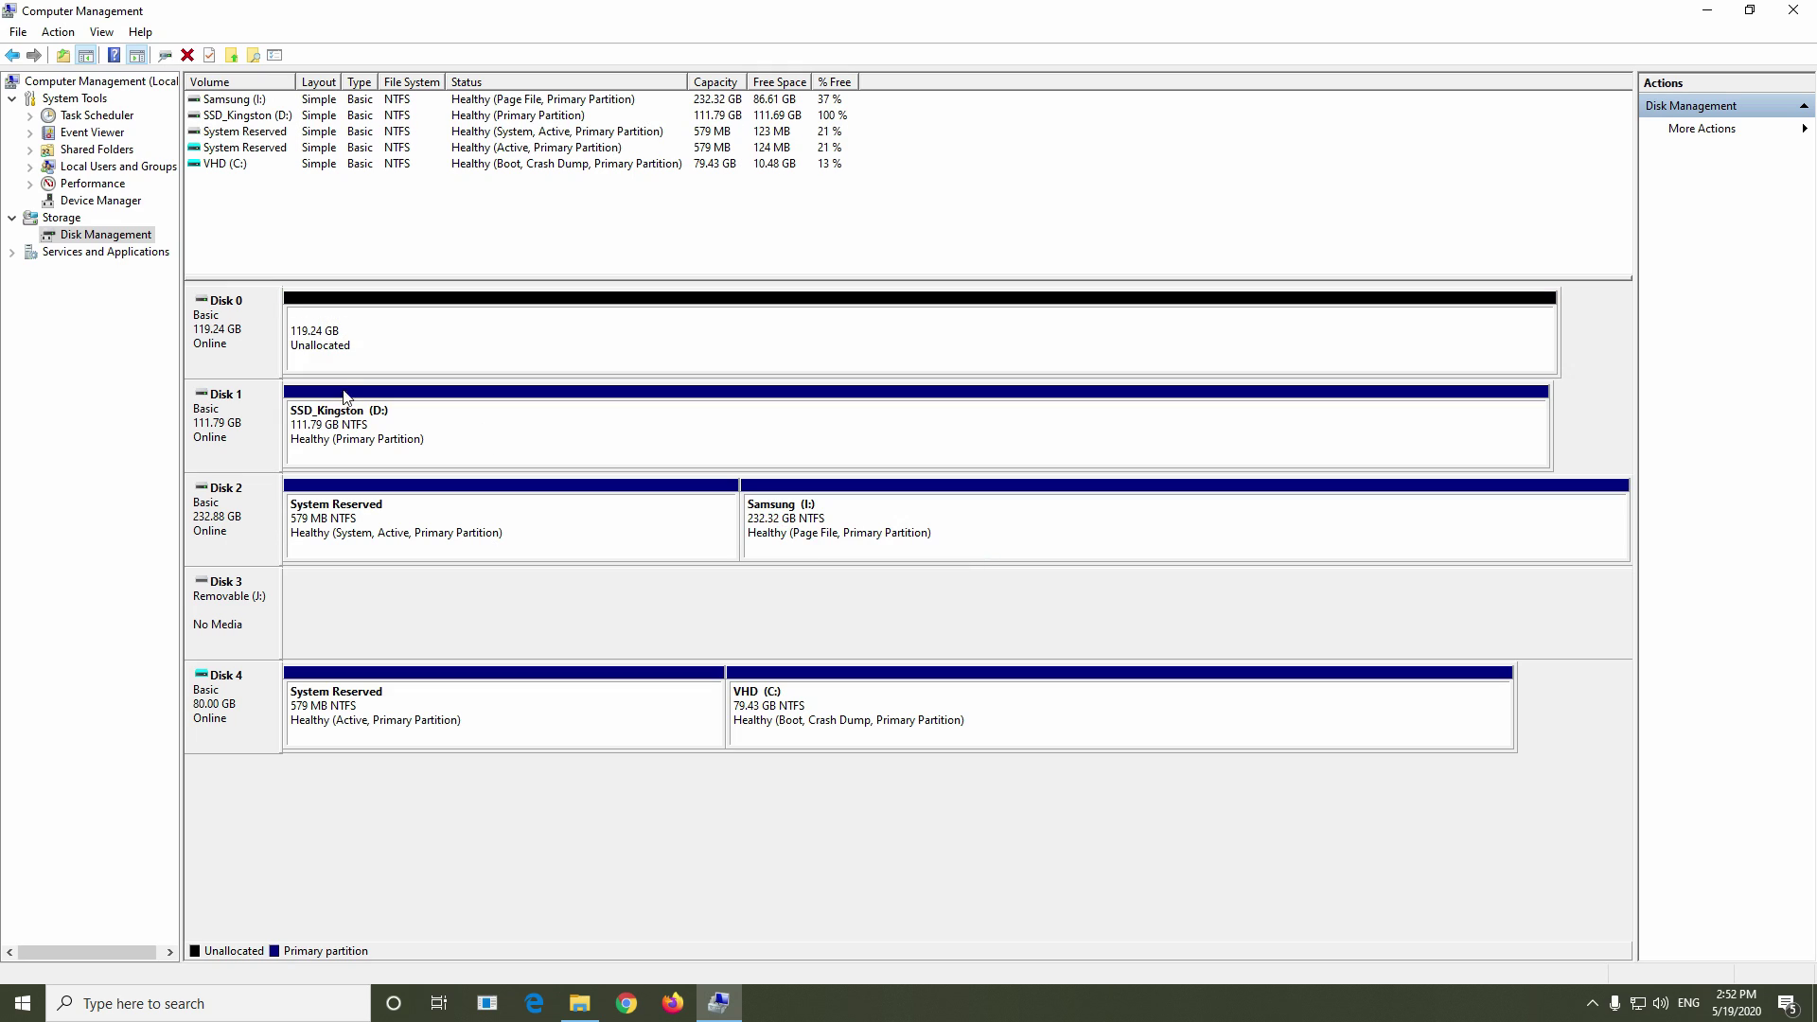
- Run the Extend Volume Wizard on SSD_Kingston (D:), adding Disk 0's 122102 MB
{"action": "left_click", "coordinate": [454, 433]}
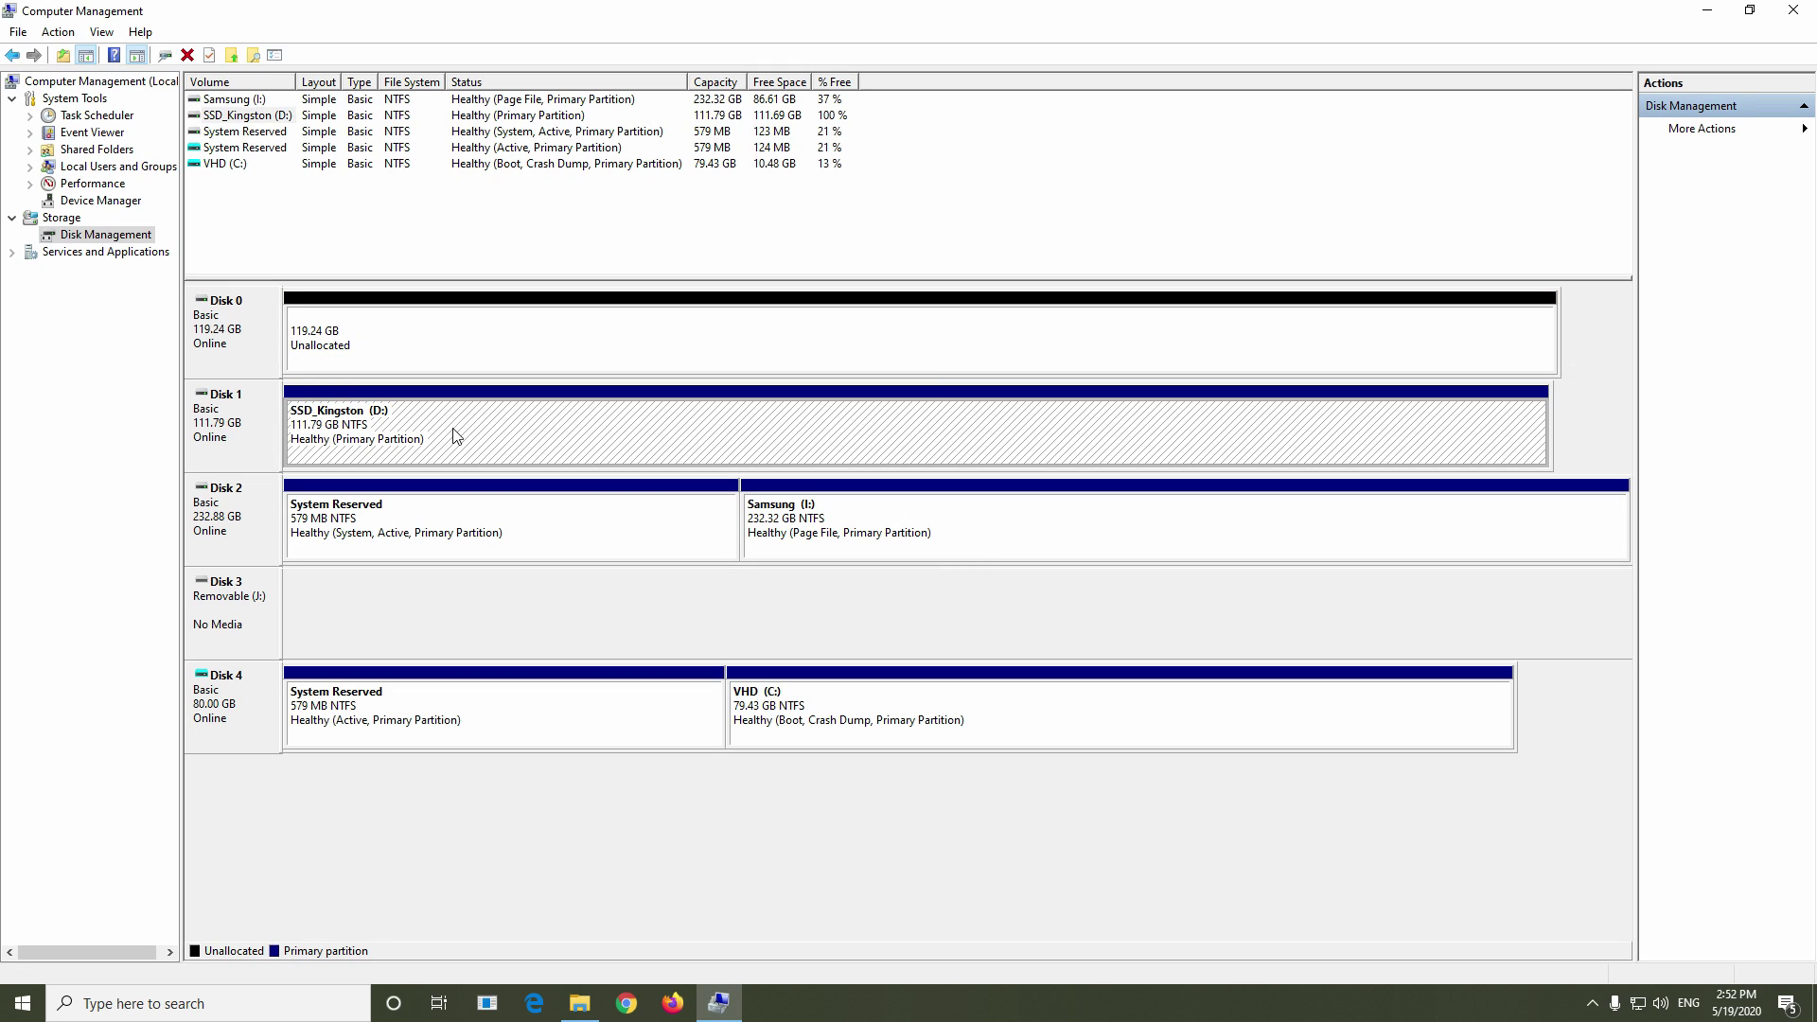
{"action": "right_click", "coordinate": [528, 436]}
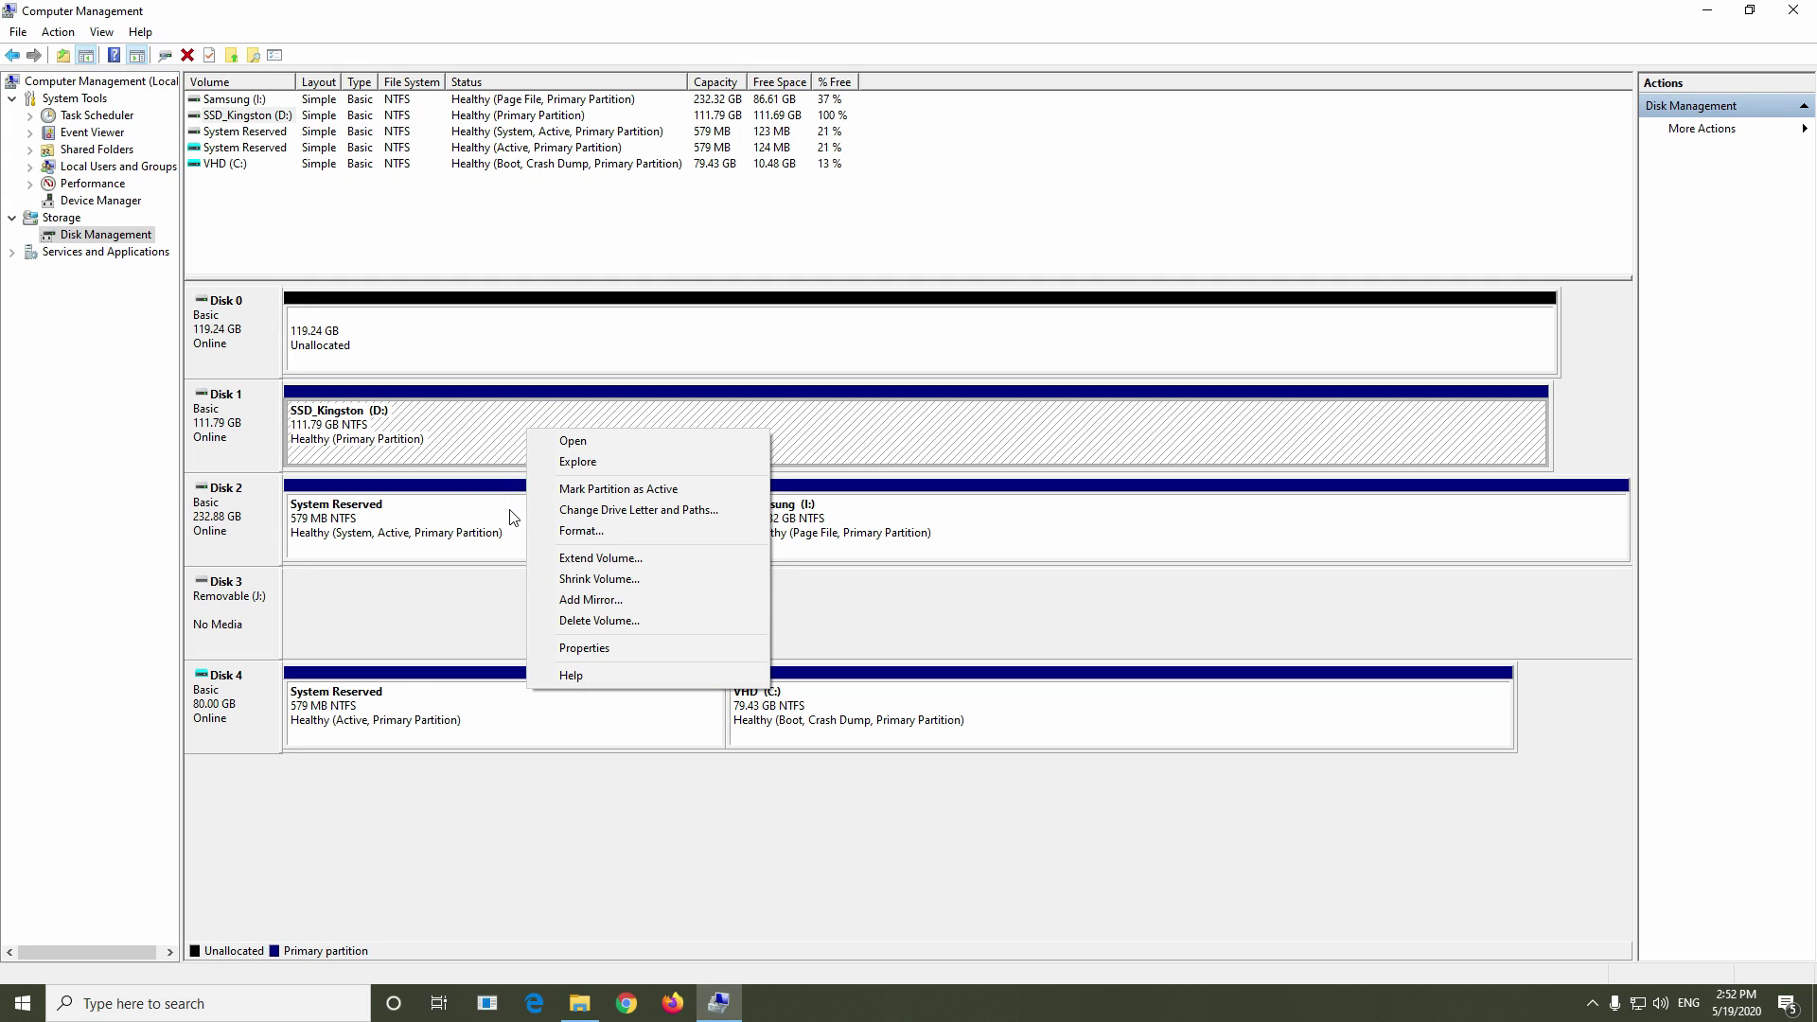
{"action": "left_click", "coordinate": [638, 560]}
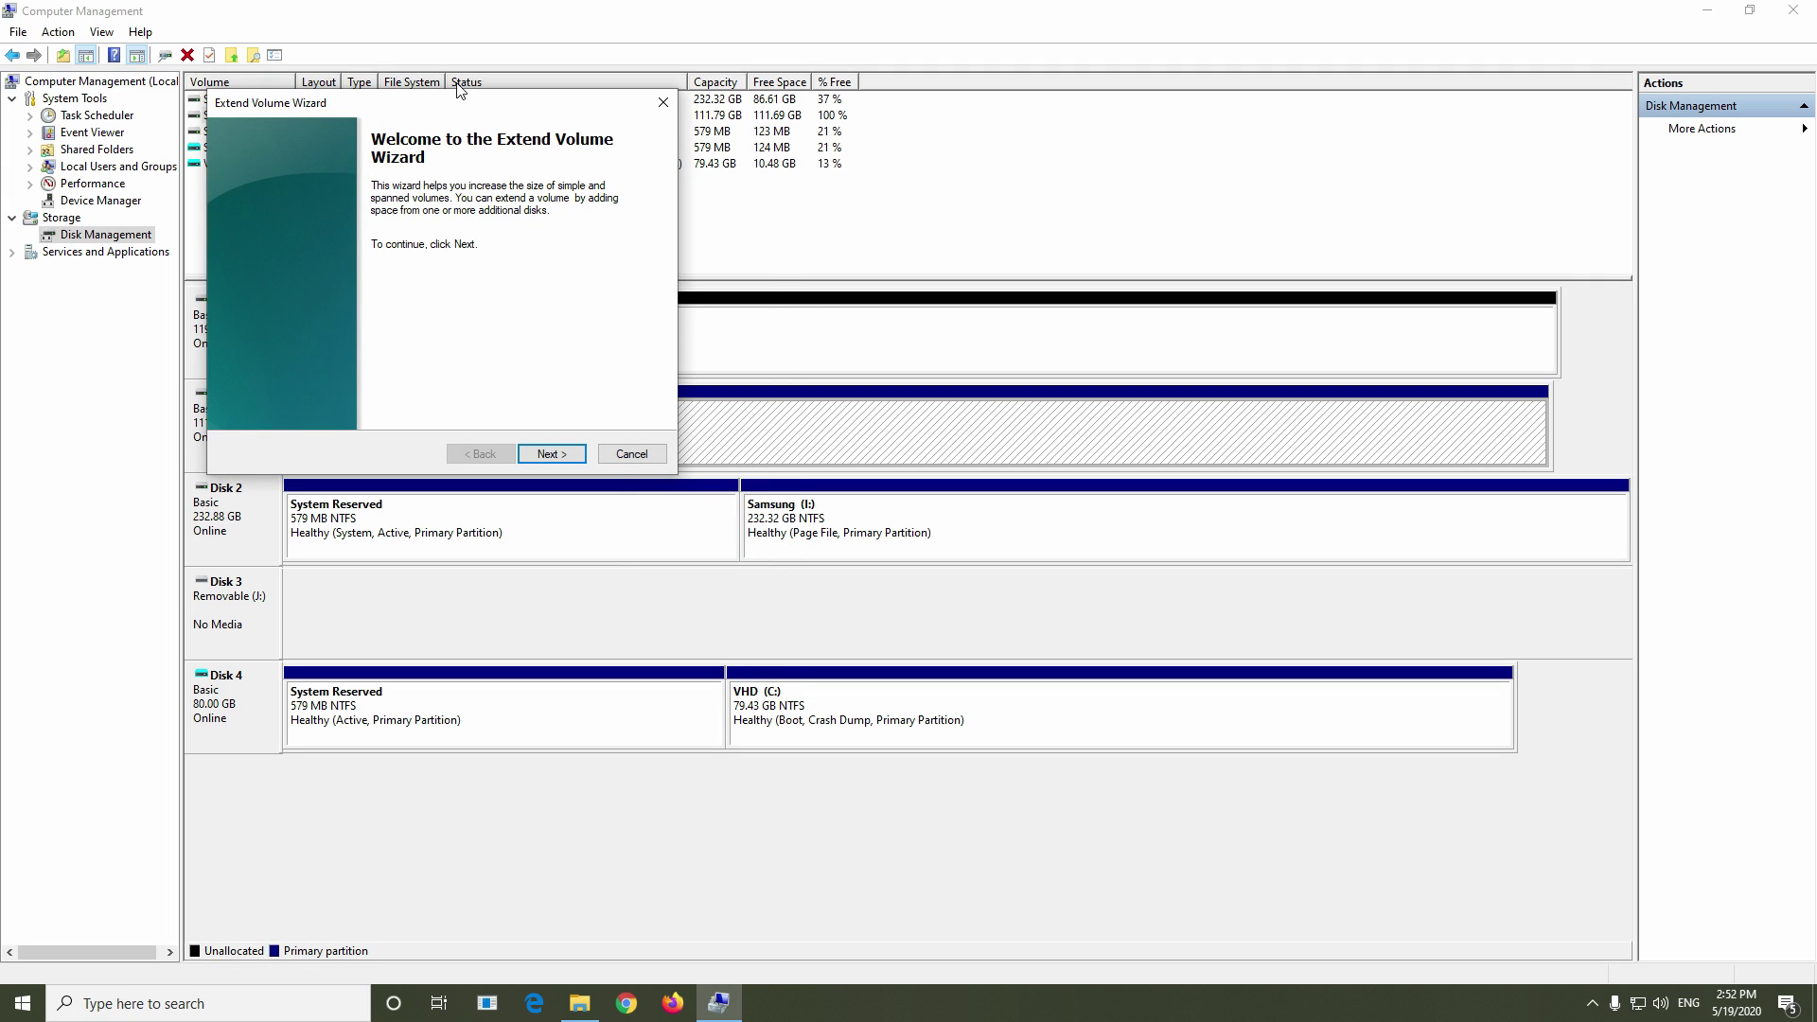
{"action": "left_click_drag", "start_coordinate": [457, 100], "coordinate": [868, 130]}
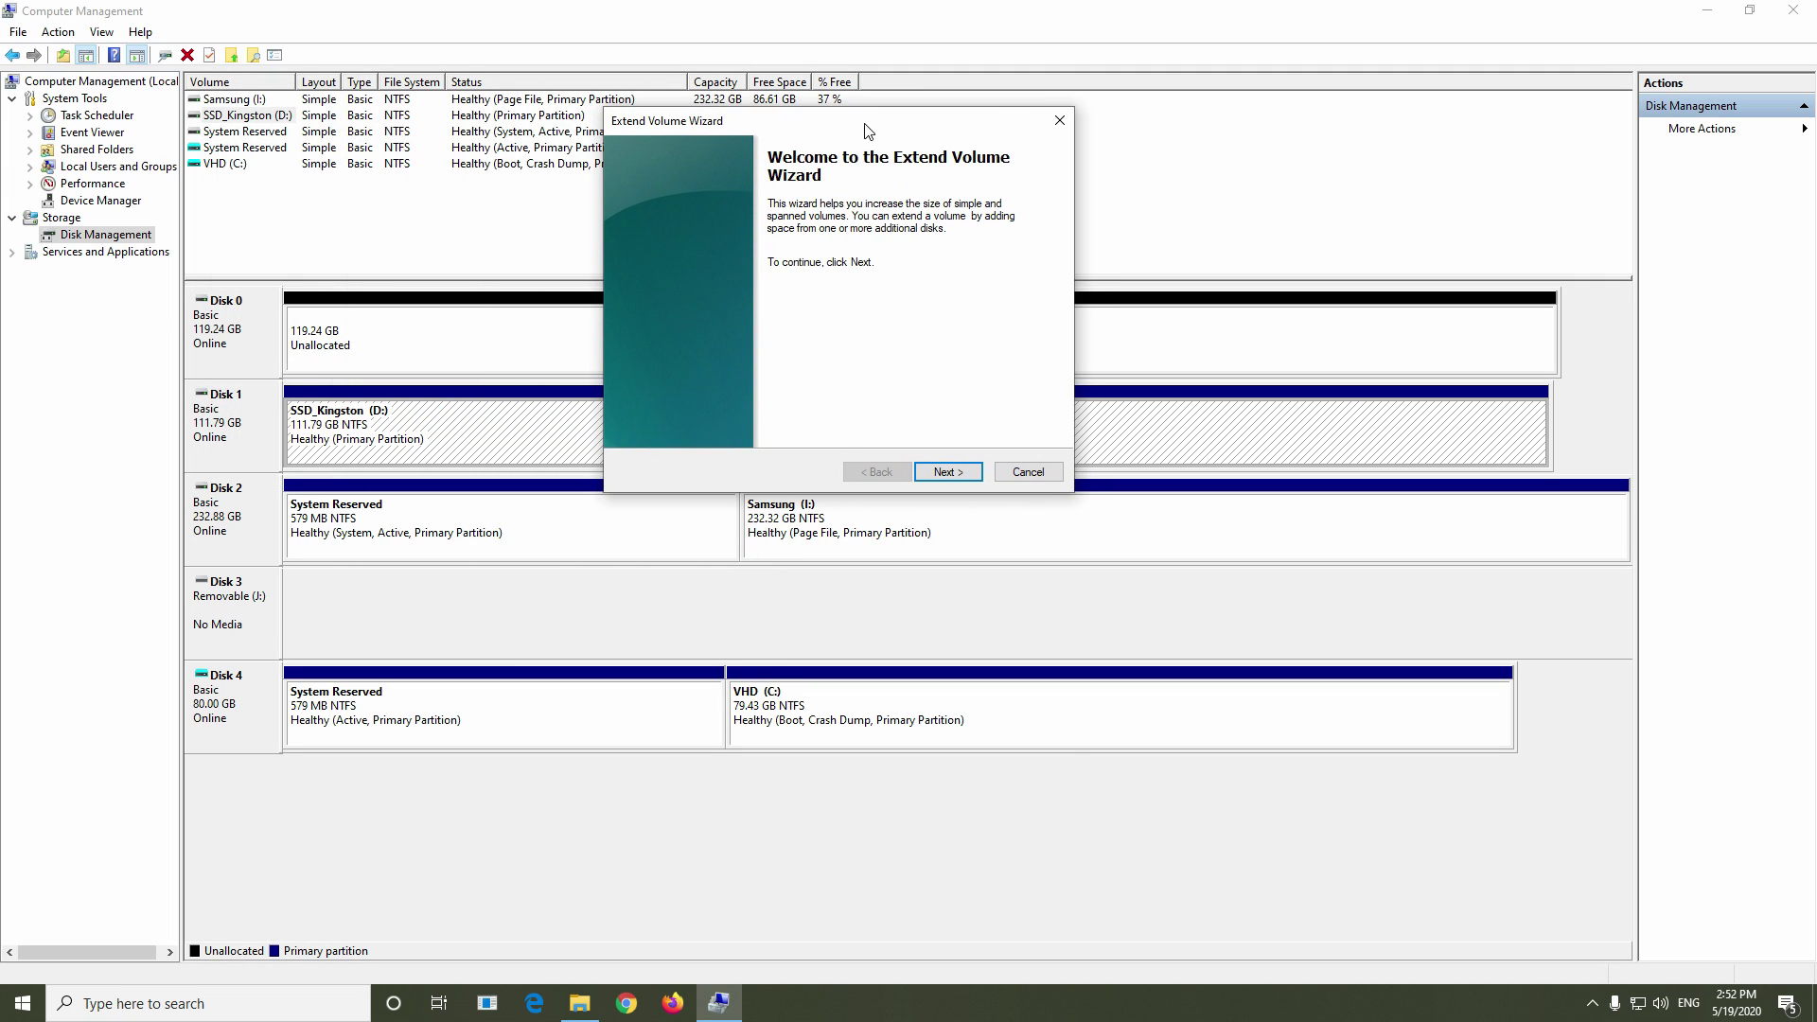
{"action": "left_click", "coordinate": [951, 474]}
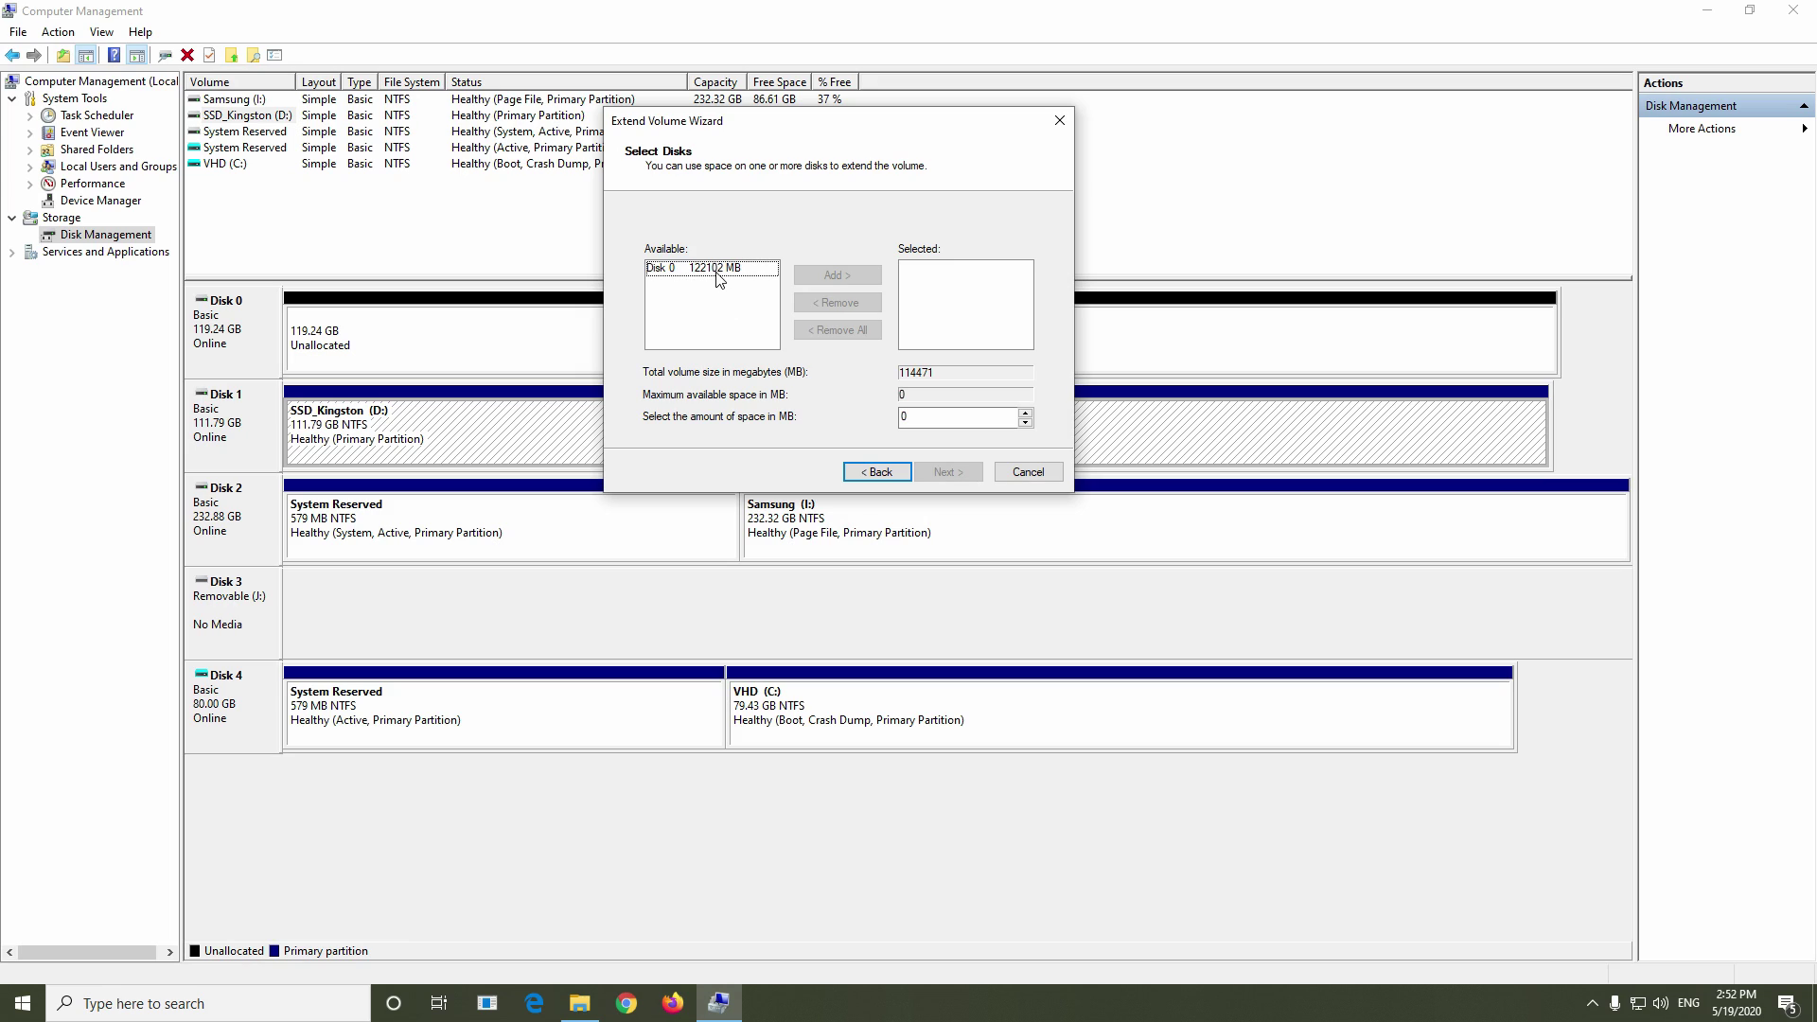
{"action": "left_click", "coordinate": [674, 272]}
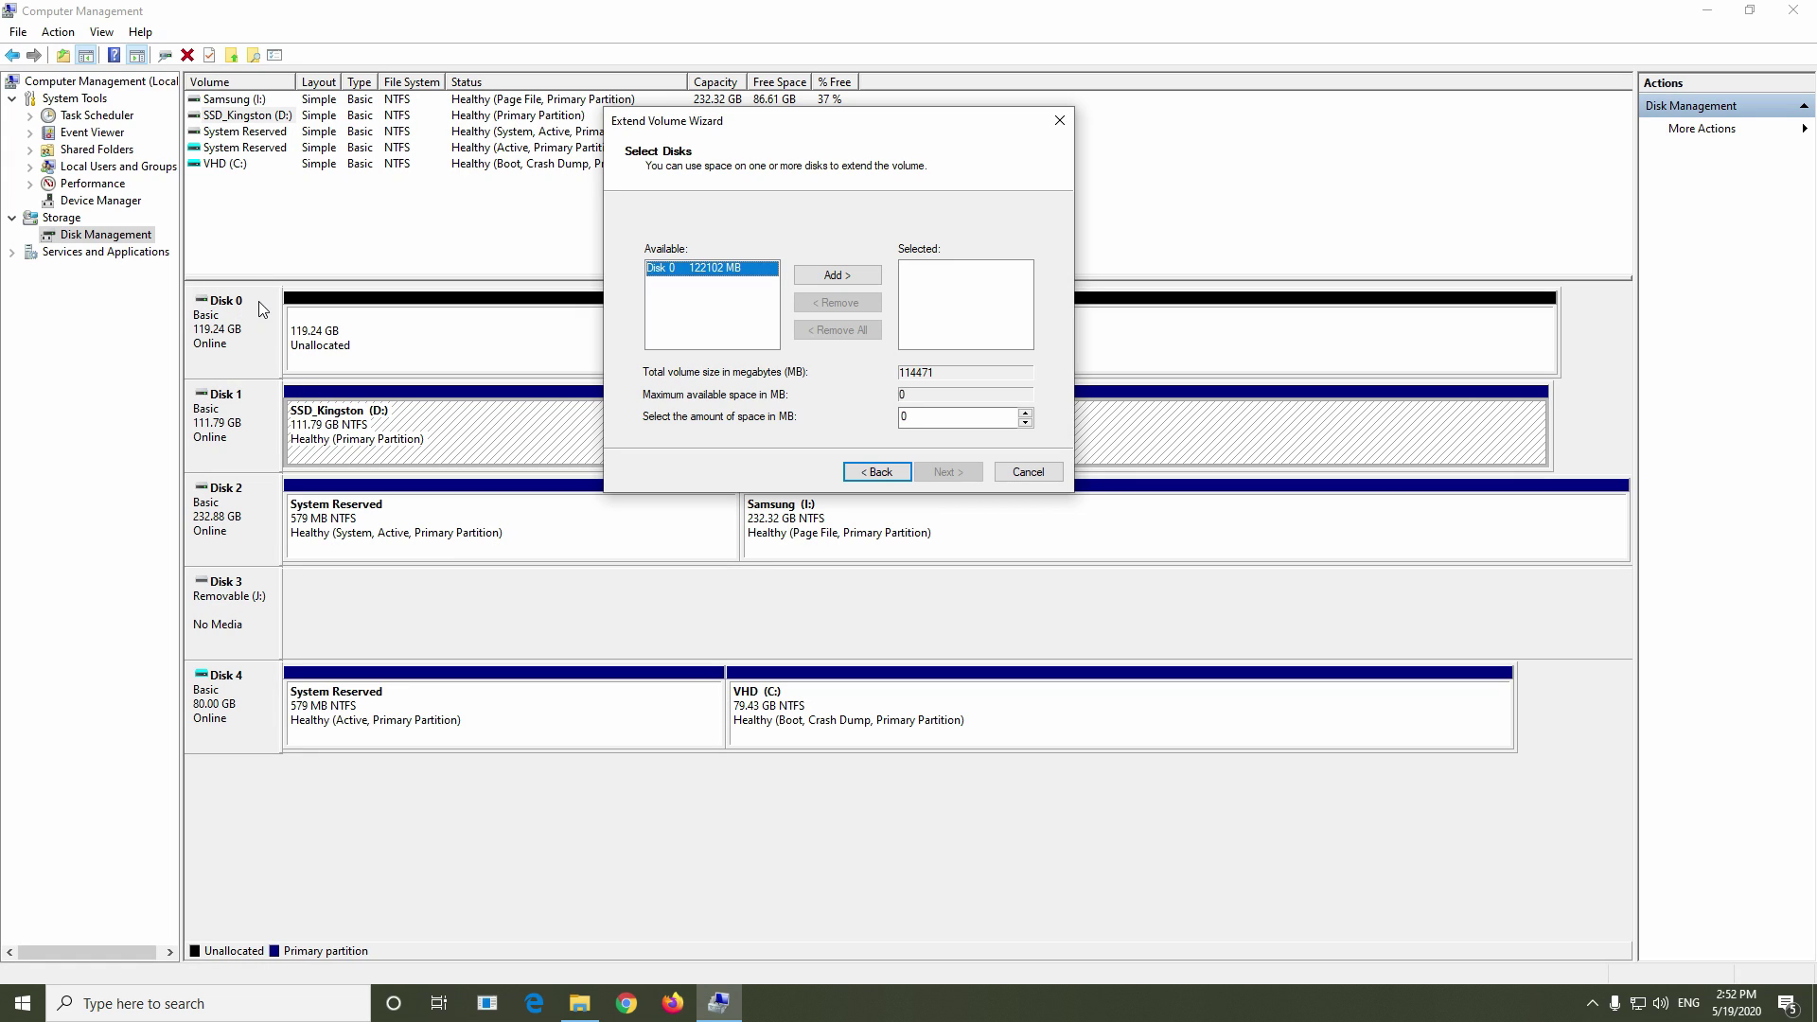
{"action": "left_click", "coordinate": [839, 276]}
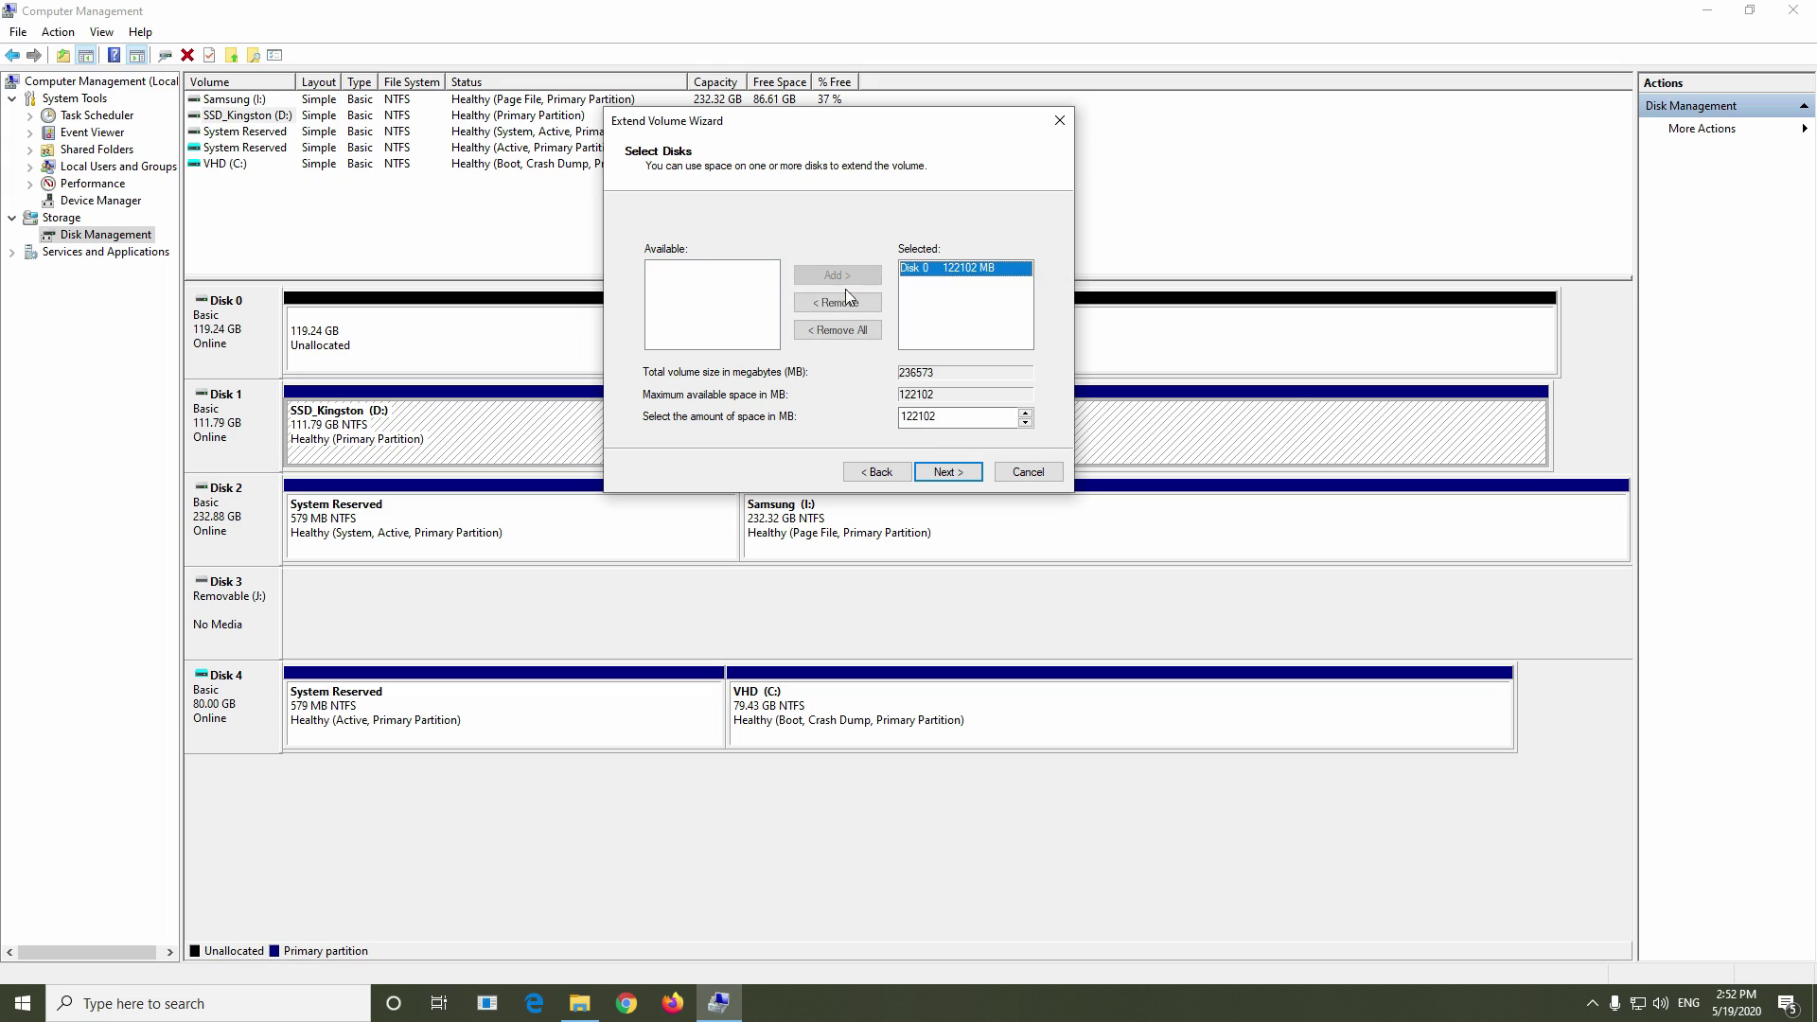
{"action": "left_click", "coordinate": [959, 477]}
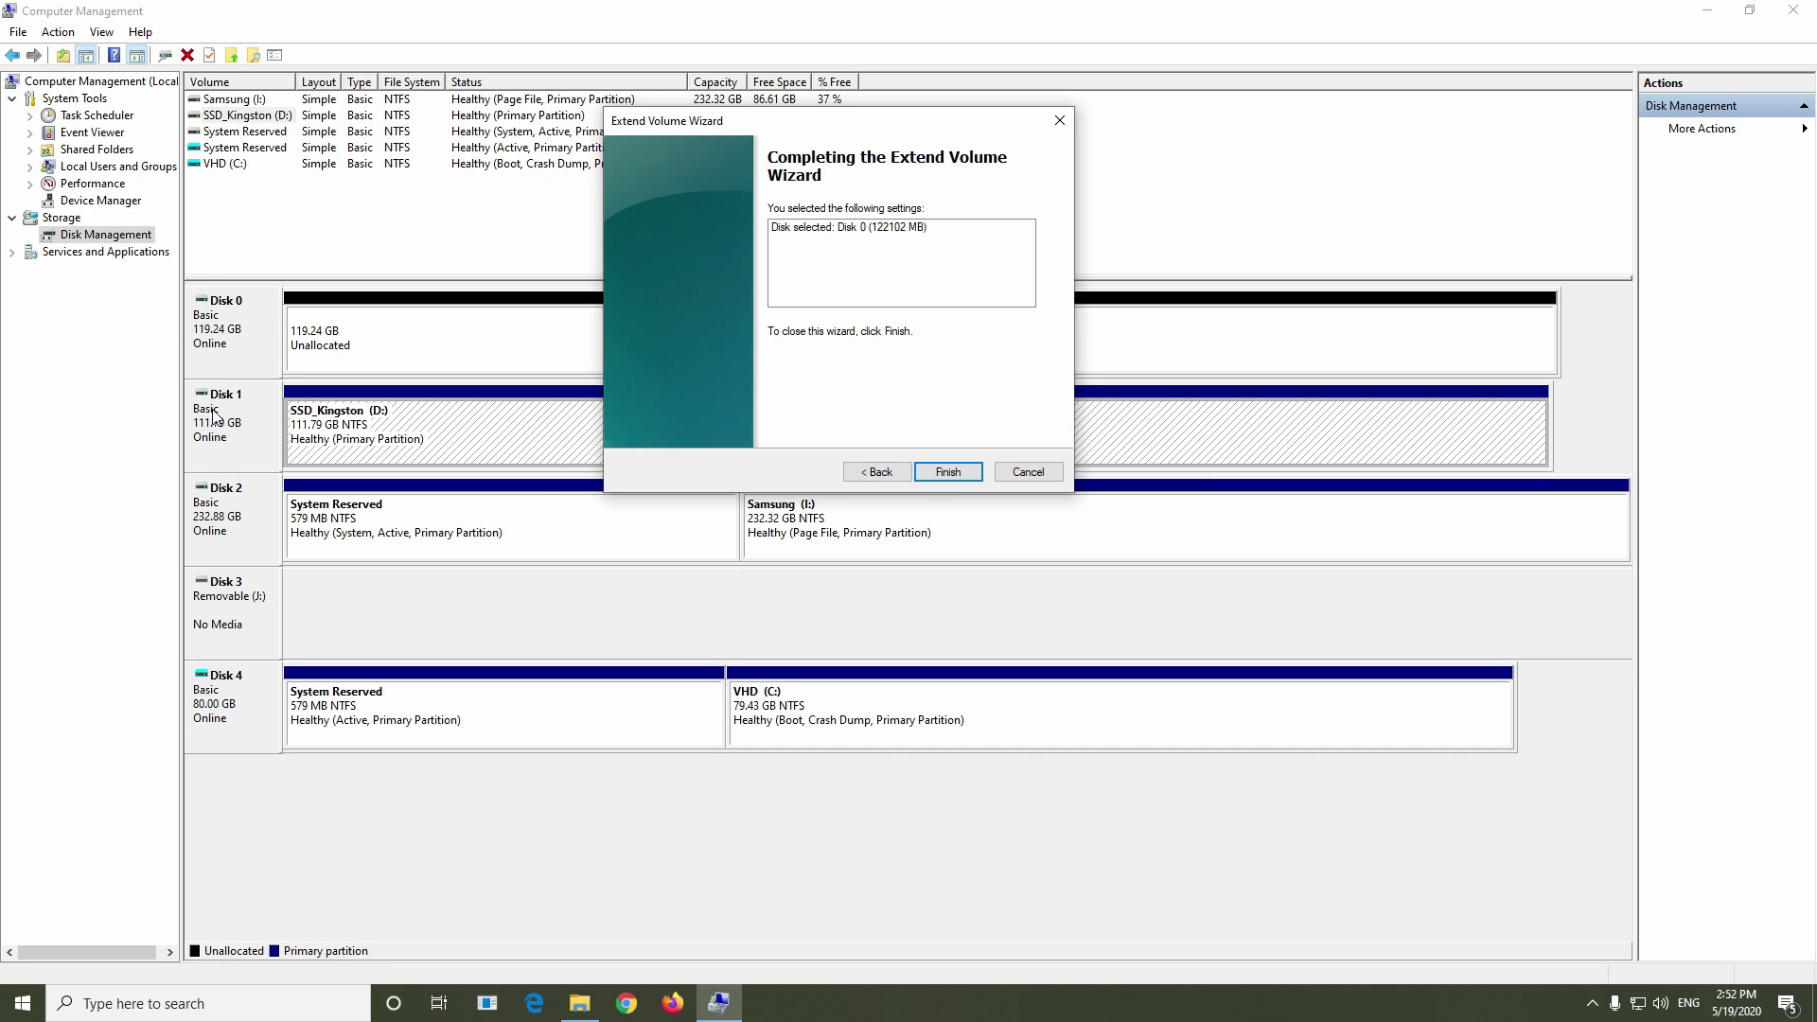
{"action": "left_click", "coordinate": [947, 472]}
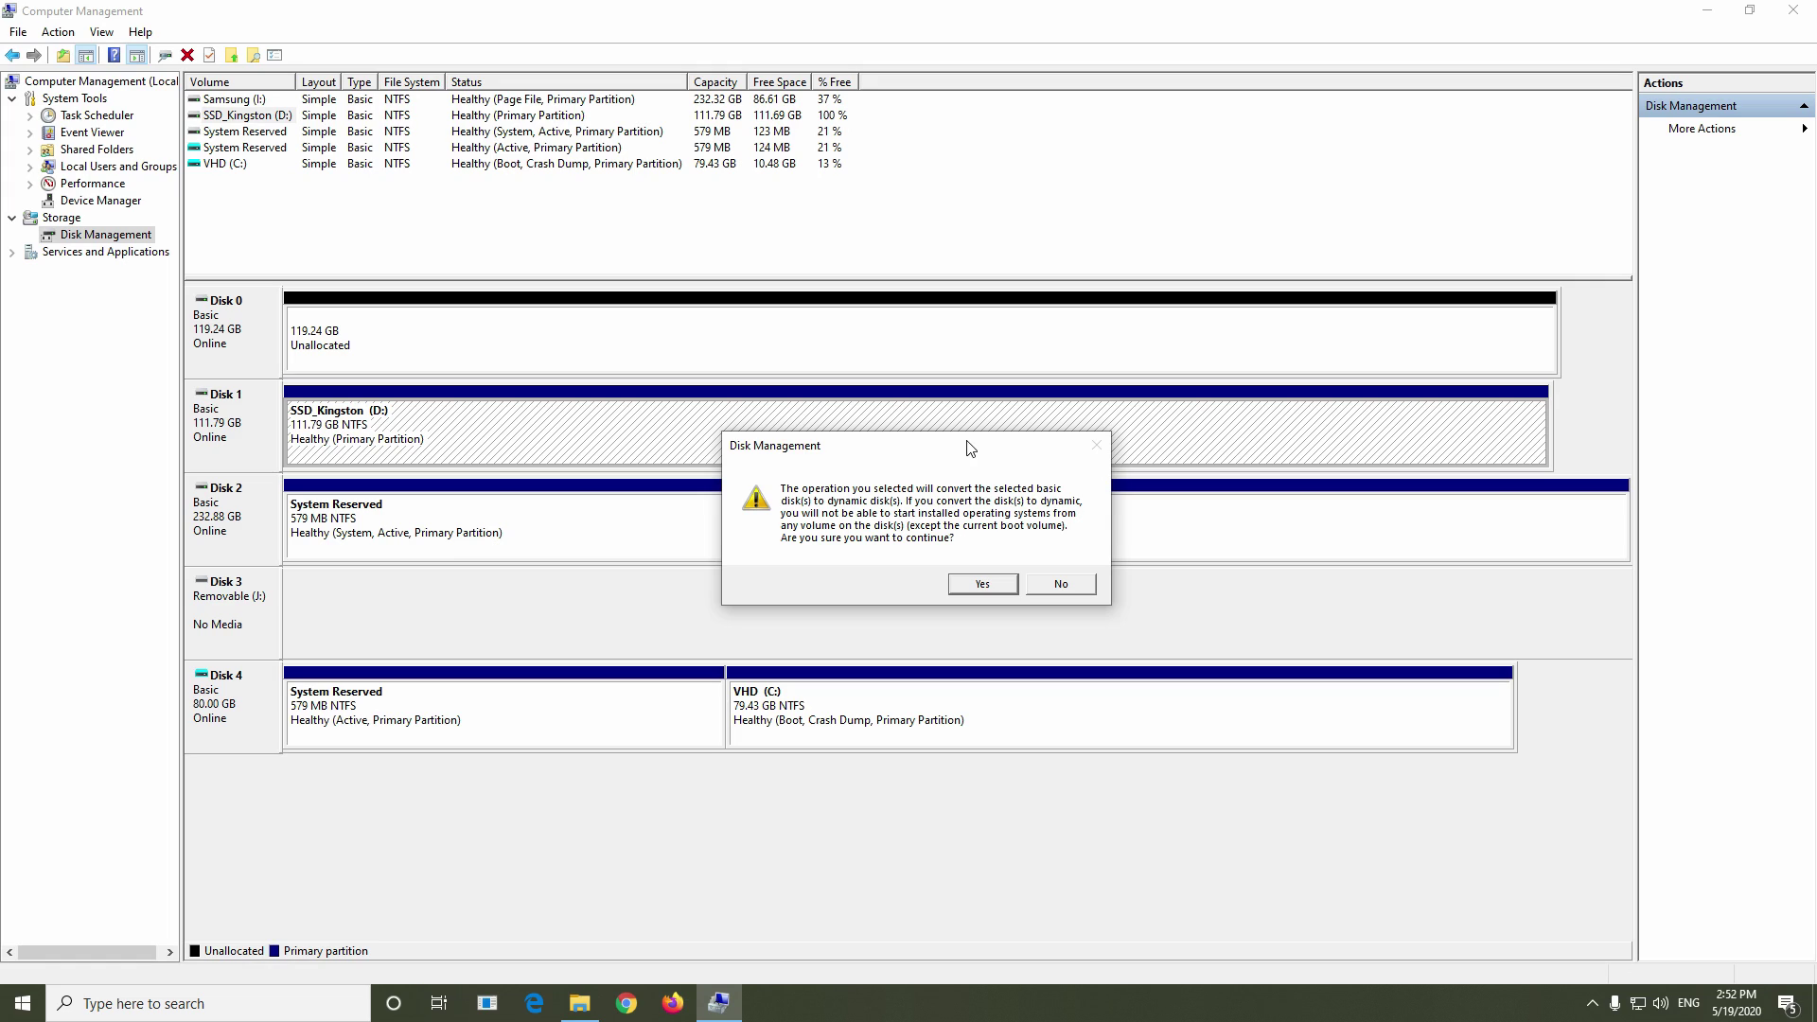
{"action": "left_click_drag", "start_coordinate": [970, 448], "coordinate": [1207, 473]}
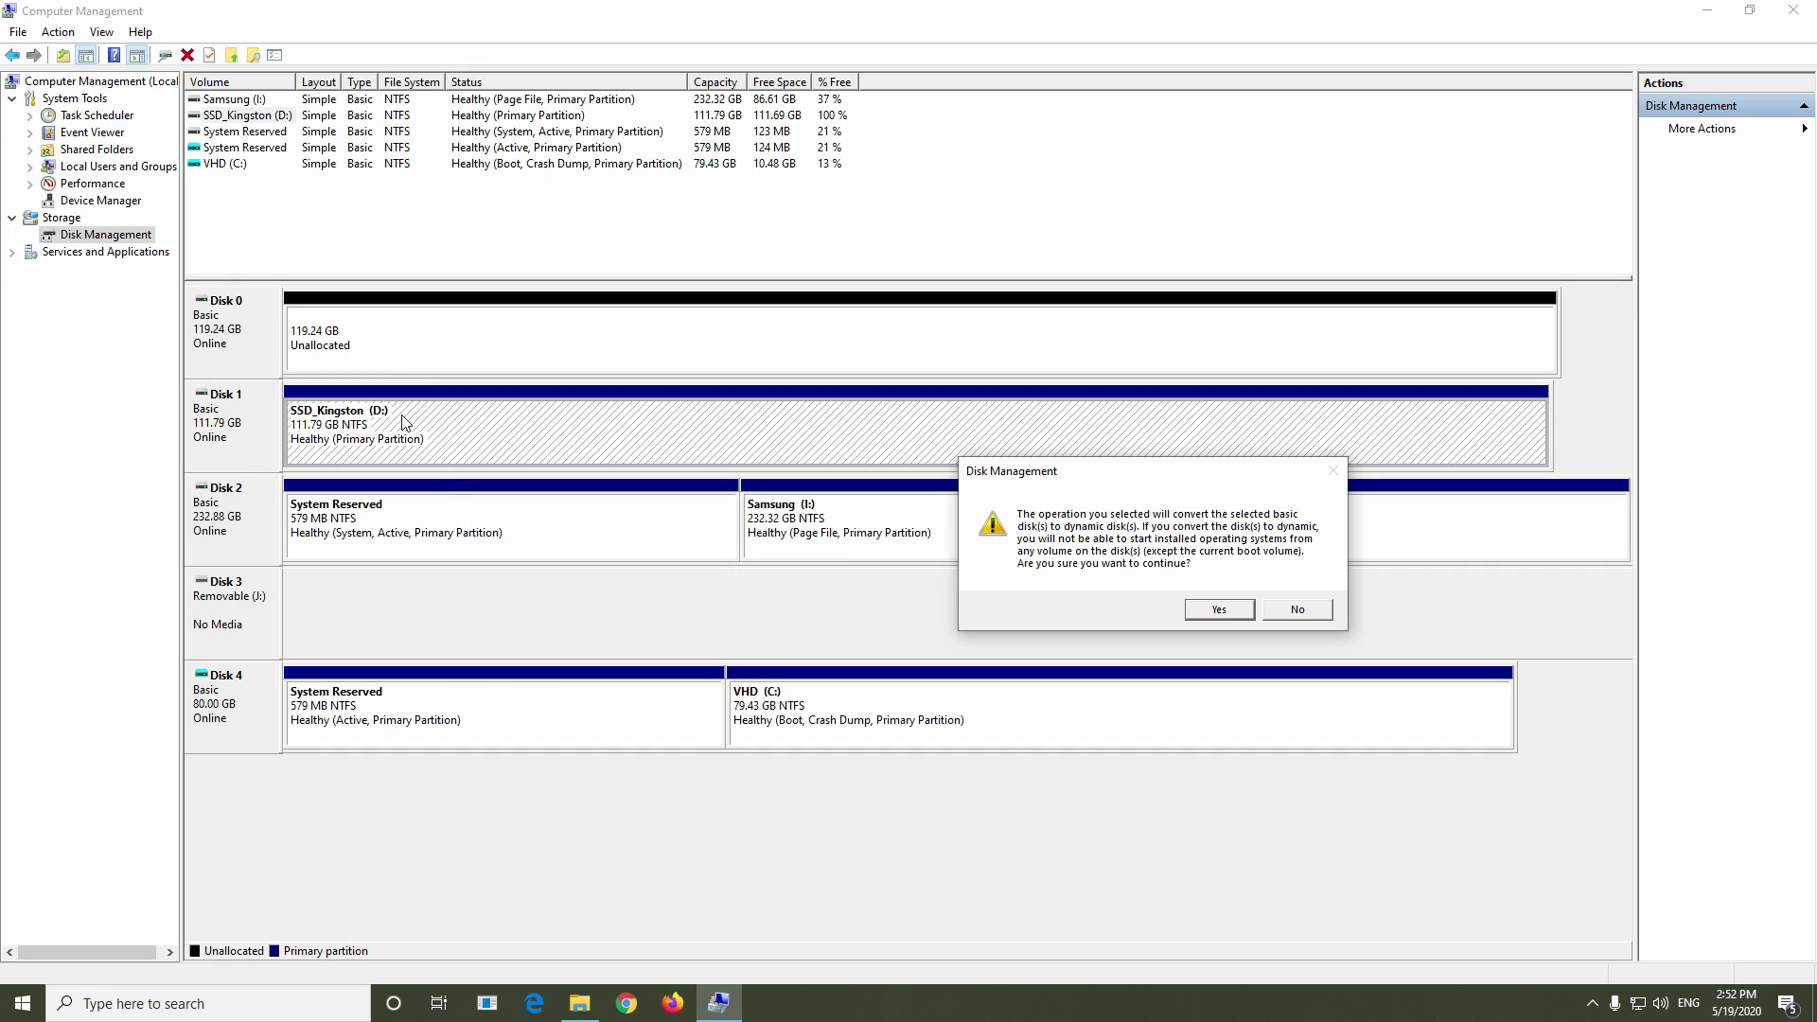
- Accept converting both disks to dynamic so D: spans Disk 0 and Disk 1, then show File Explorer
{"action": "left_click", "coordinate": [1224, 607]}
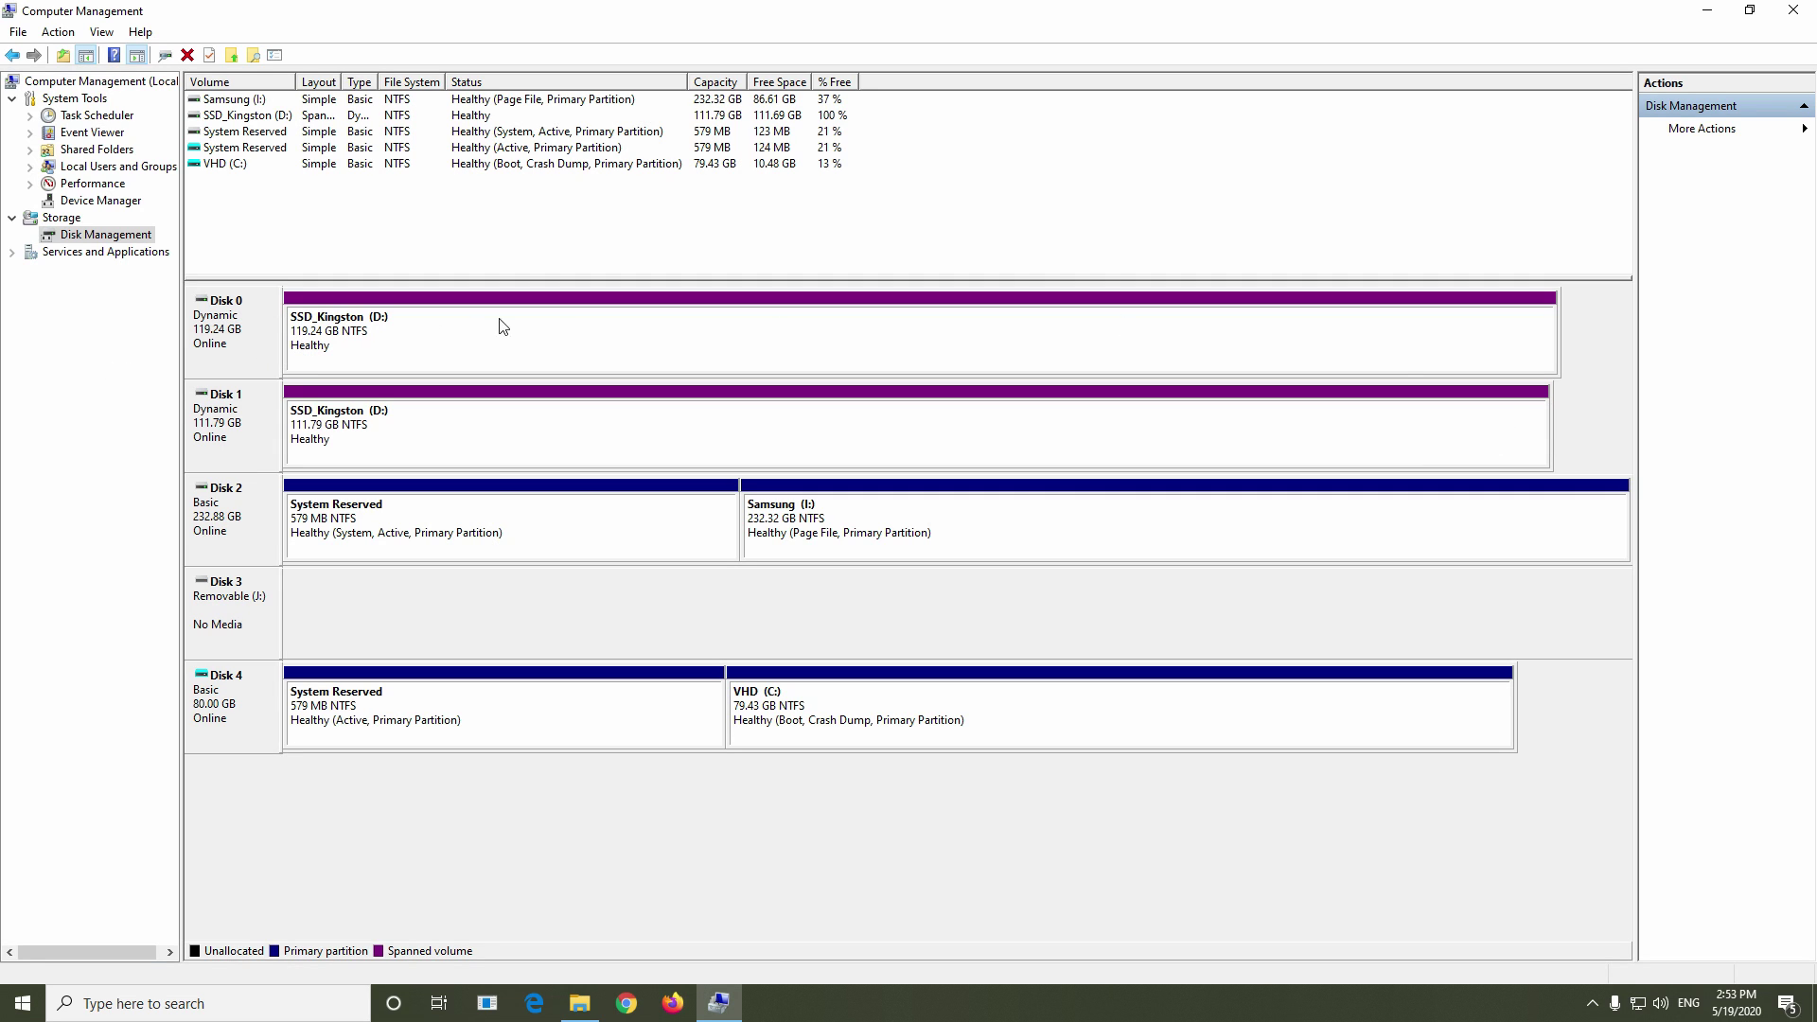
{"action": "left_click", "coordinate": [719, 1002]}
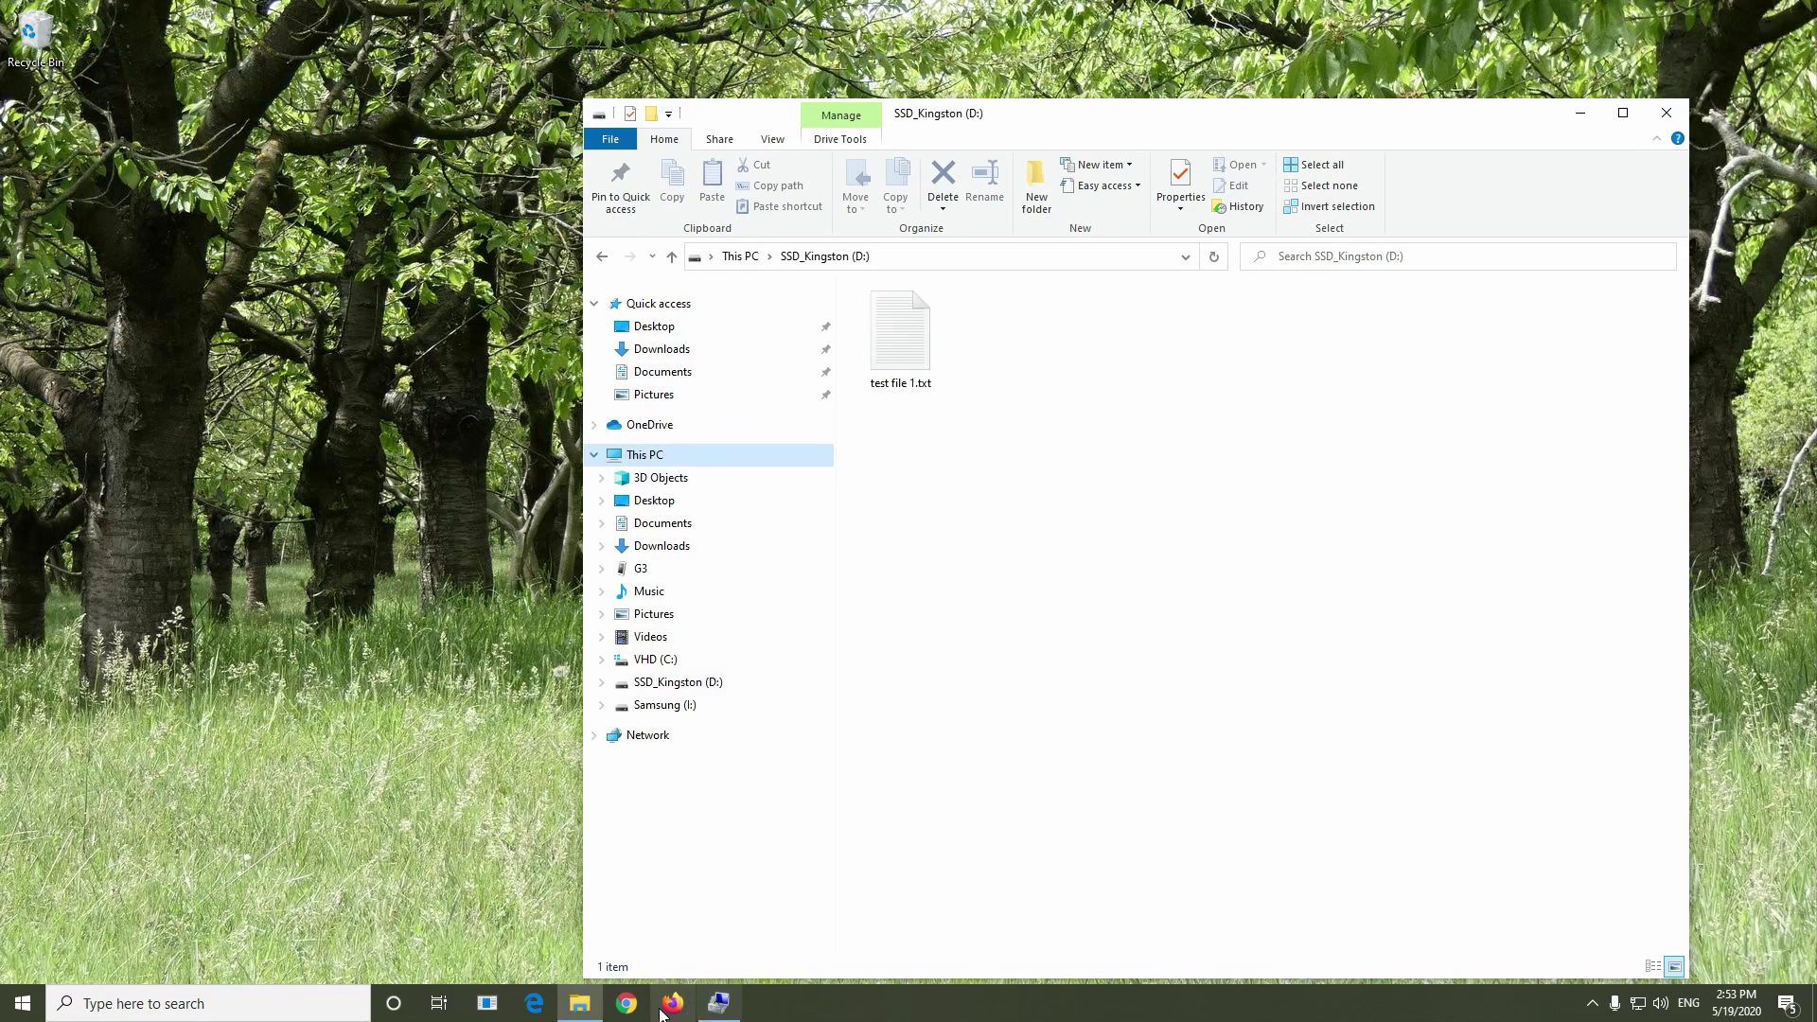
- Check the SSD_Kingston (D:) drive properties and close them without changes
{"action": "right_click", "coordinate": [666, 691]}
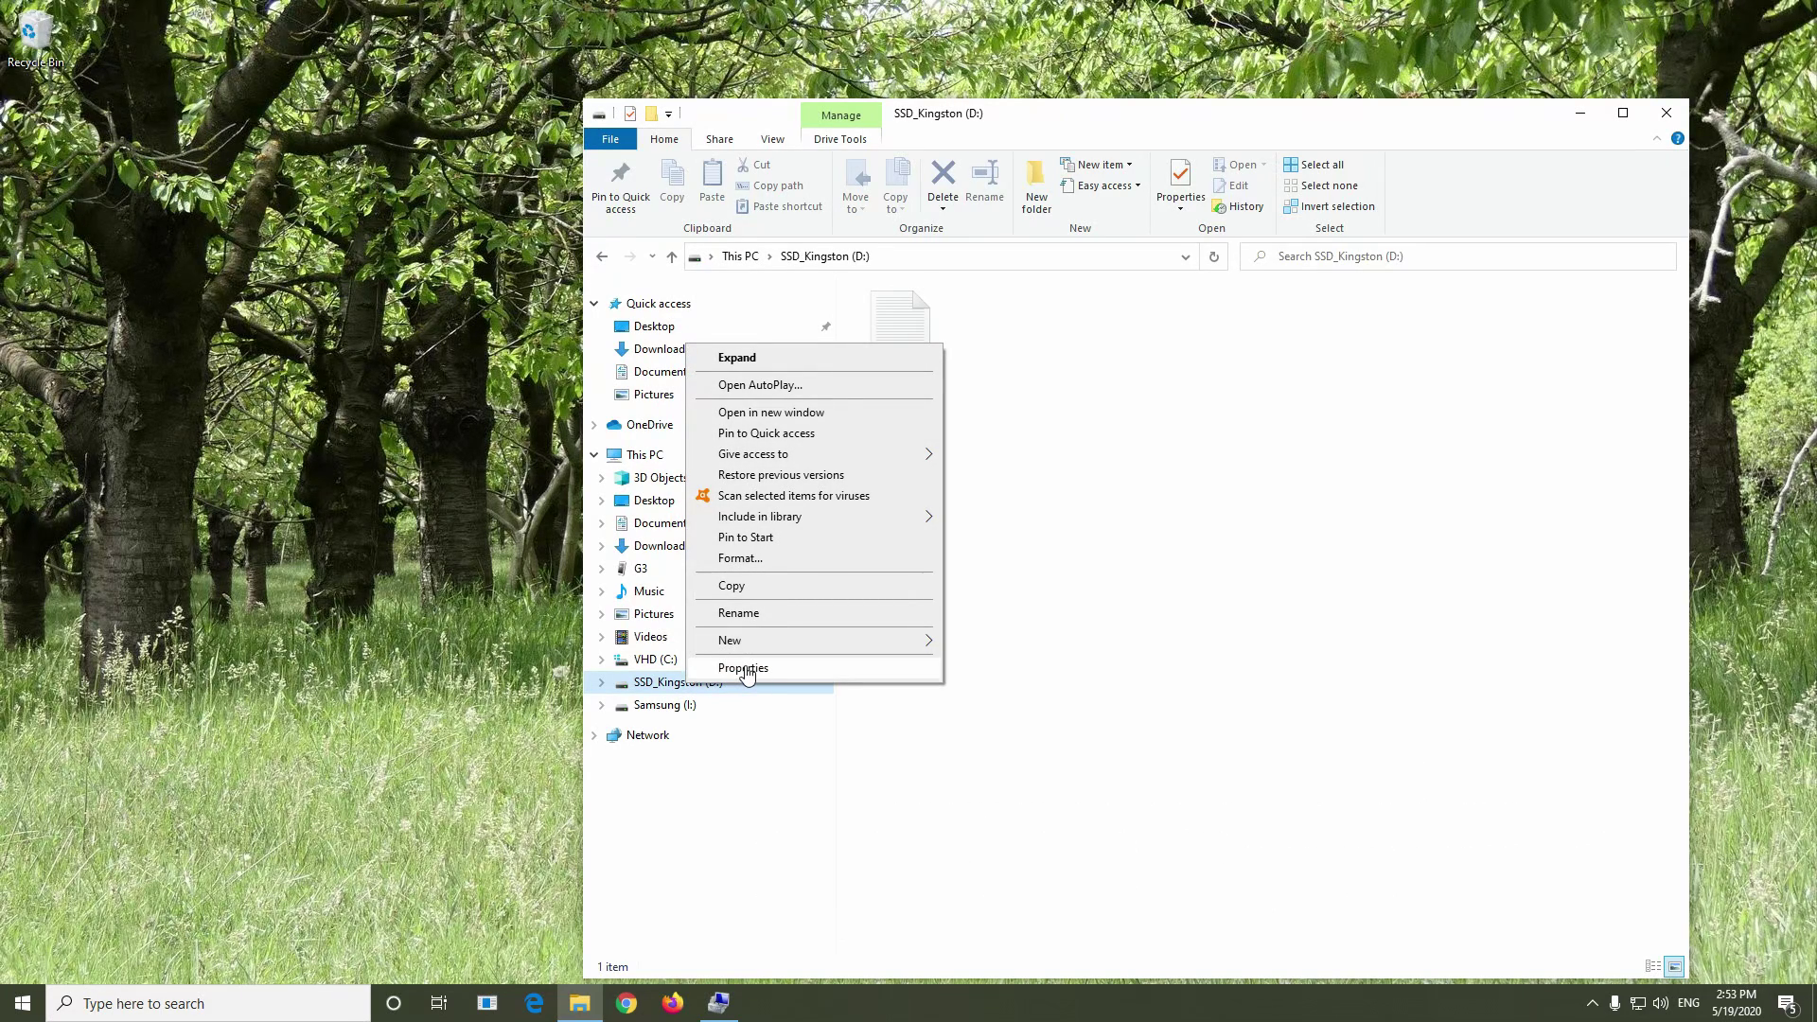
{"action": "left_click", "coordinate": [743, 668]}
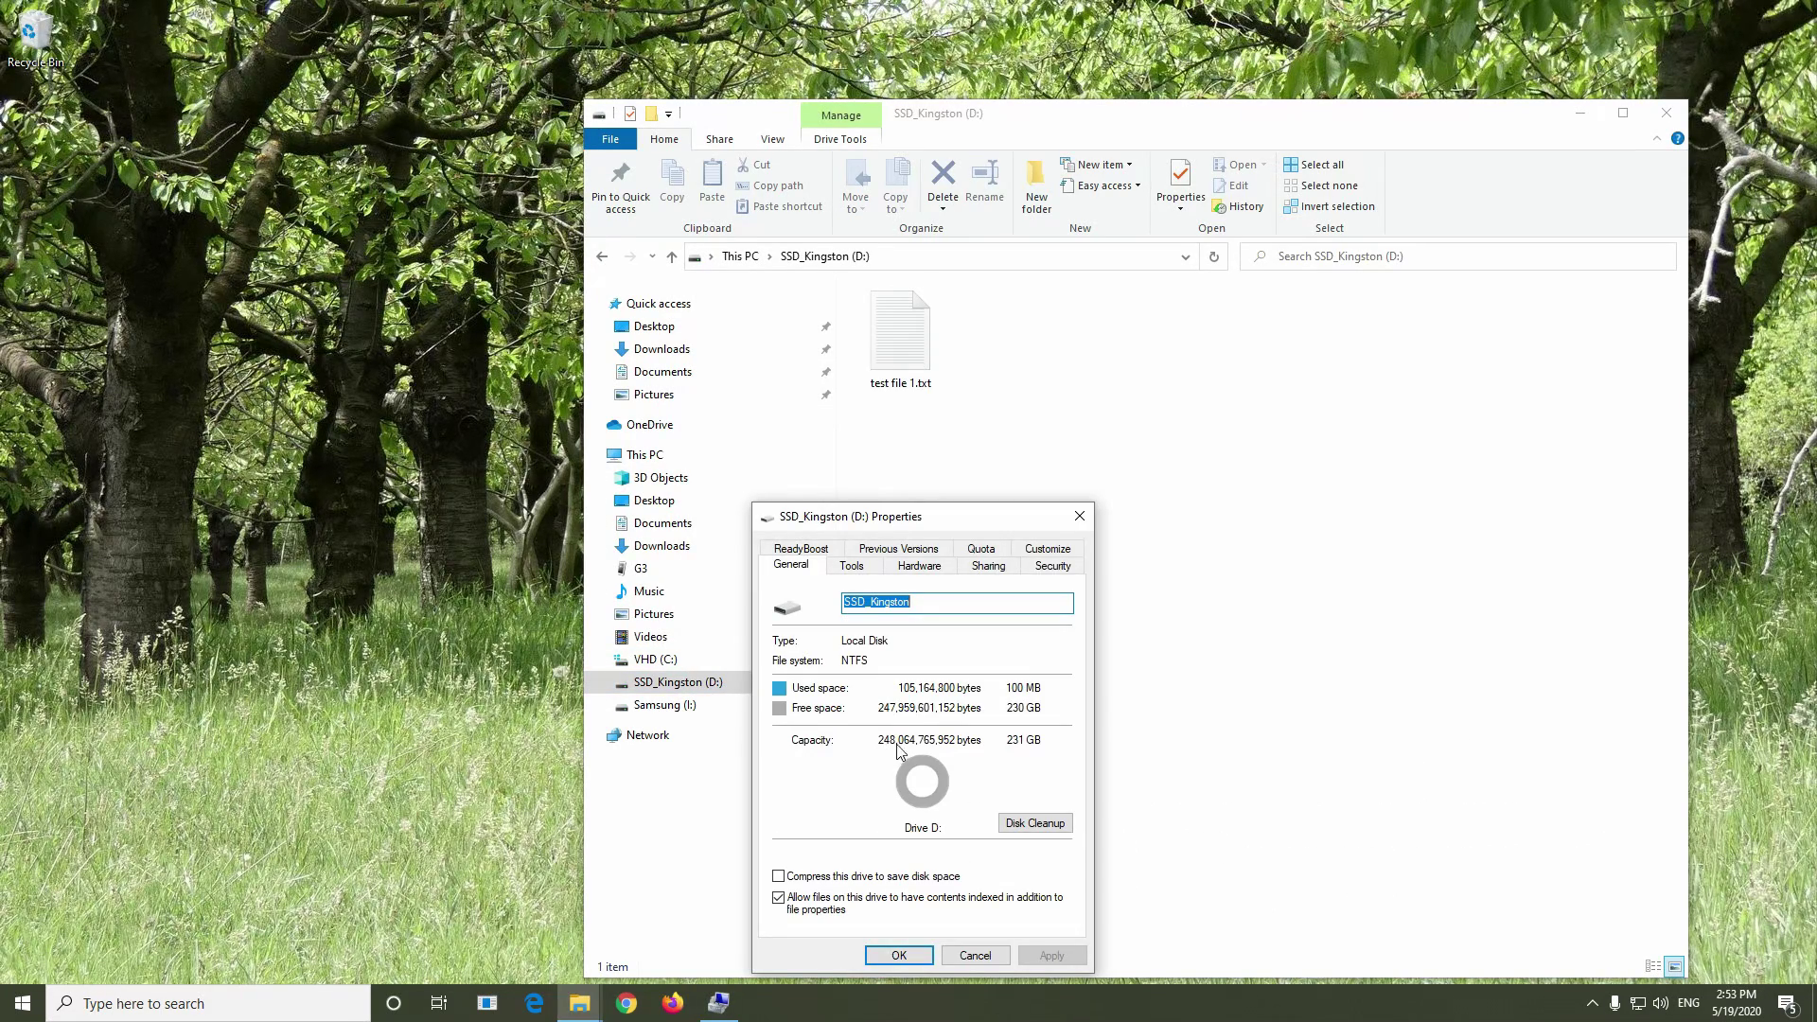
{"action": "left_click", "coordinate": [975, 955]}
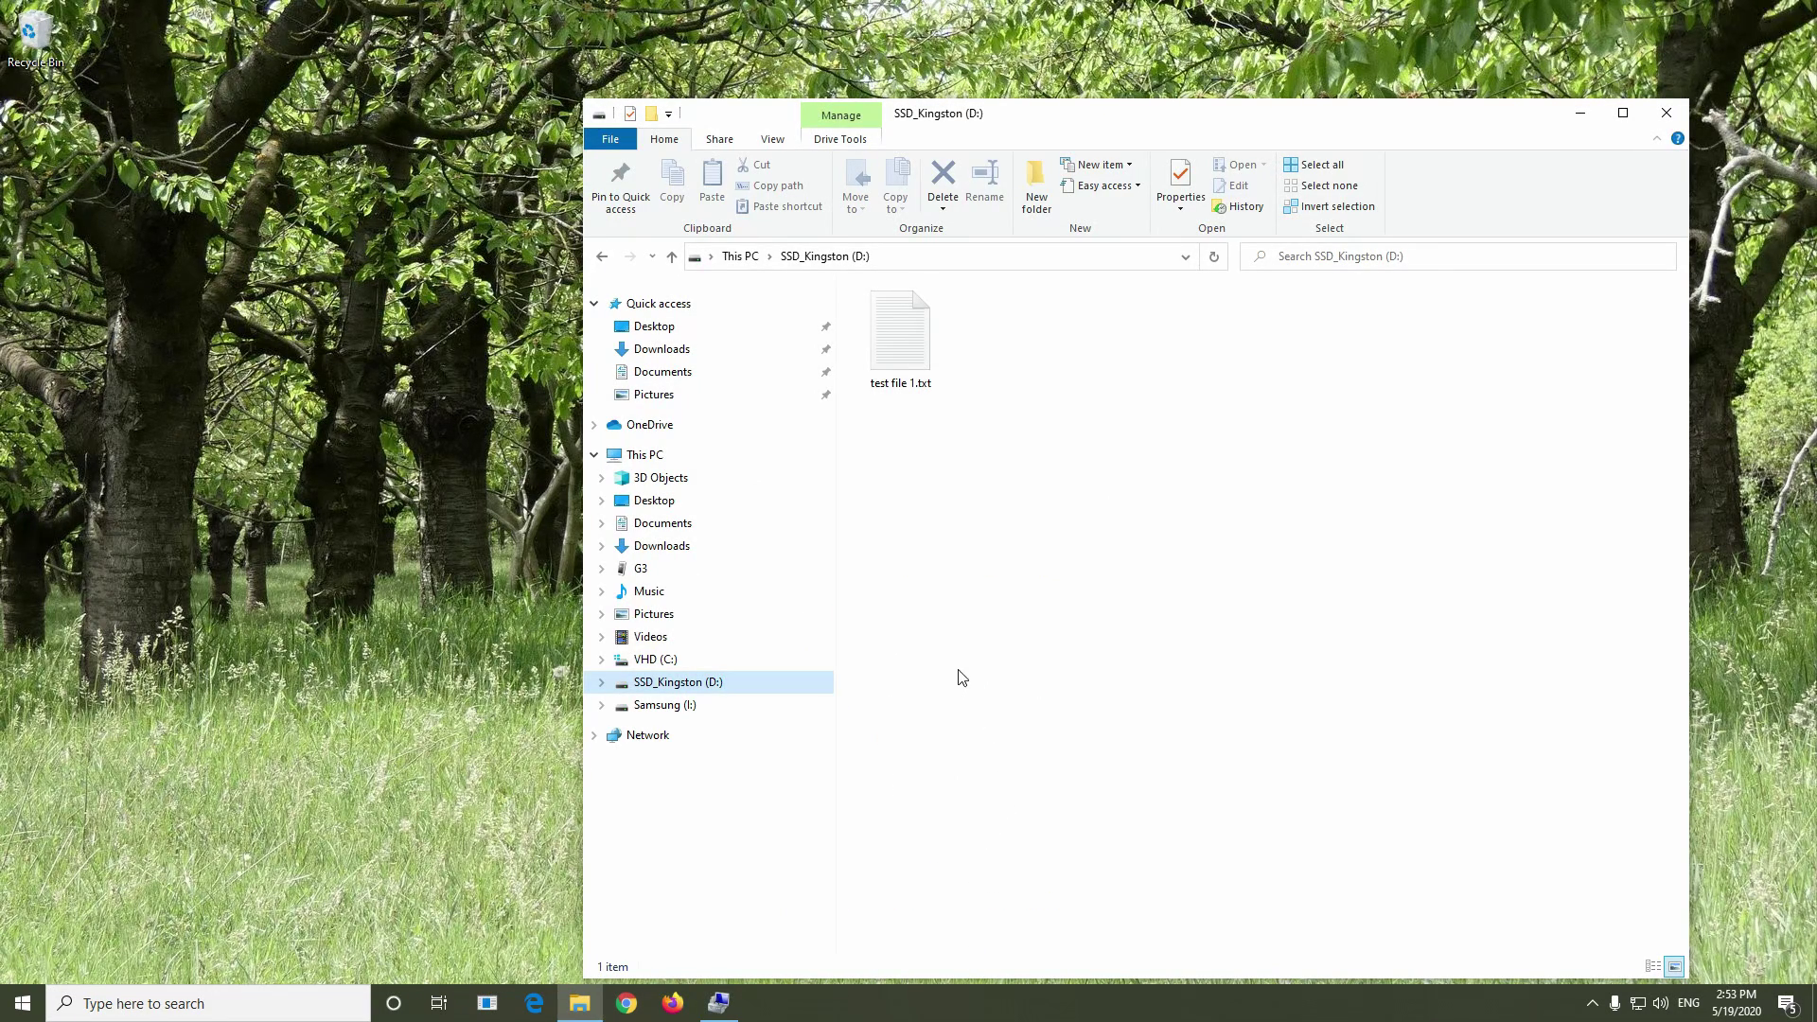
- Read test file 1.txt in Notepad, then close Notepad and Computer Management
{"action": "left_click", "coordinate": [924, 349]}
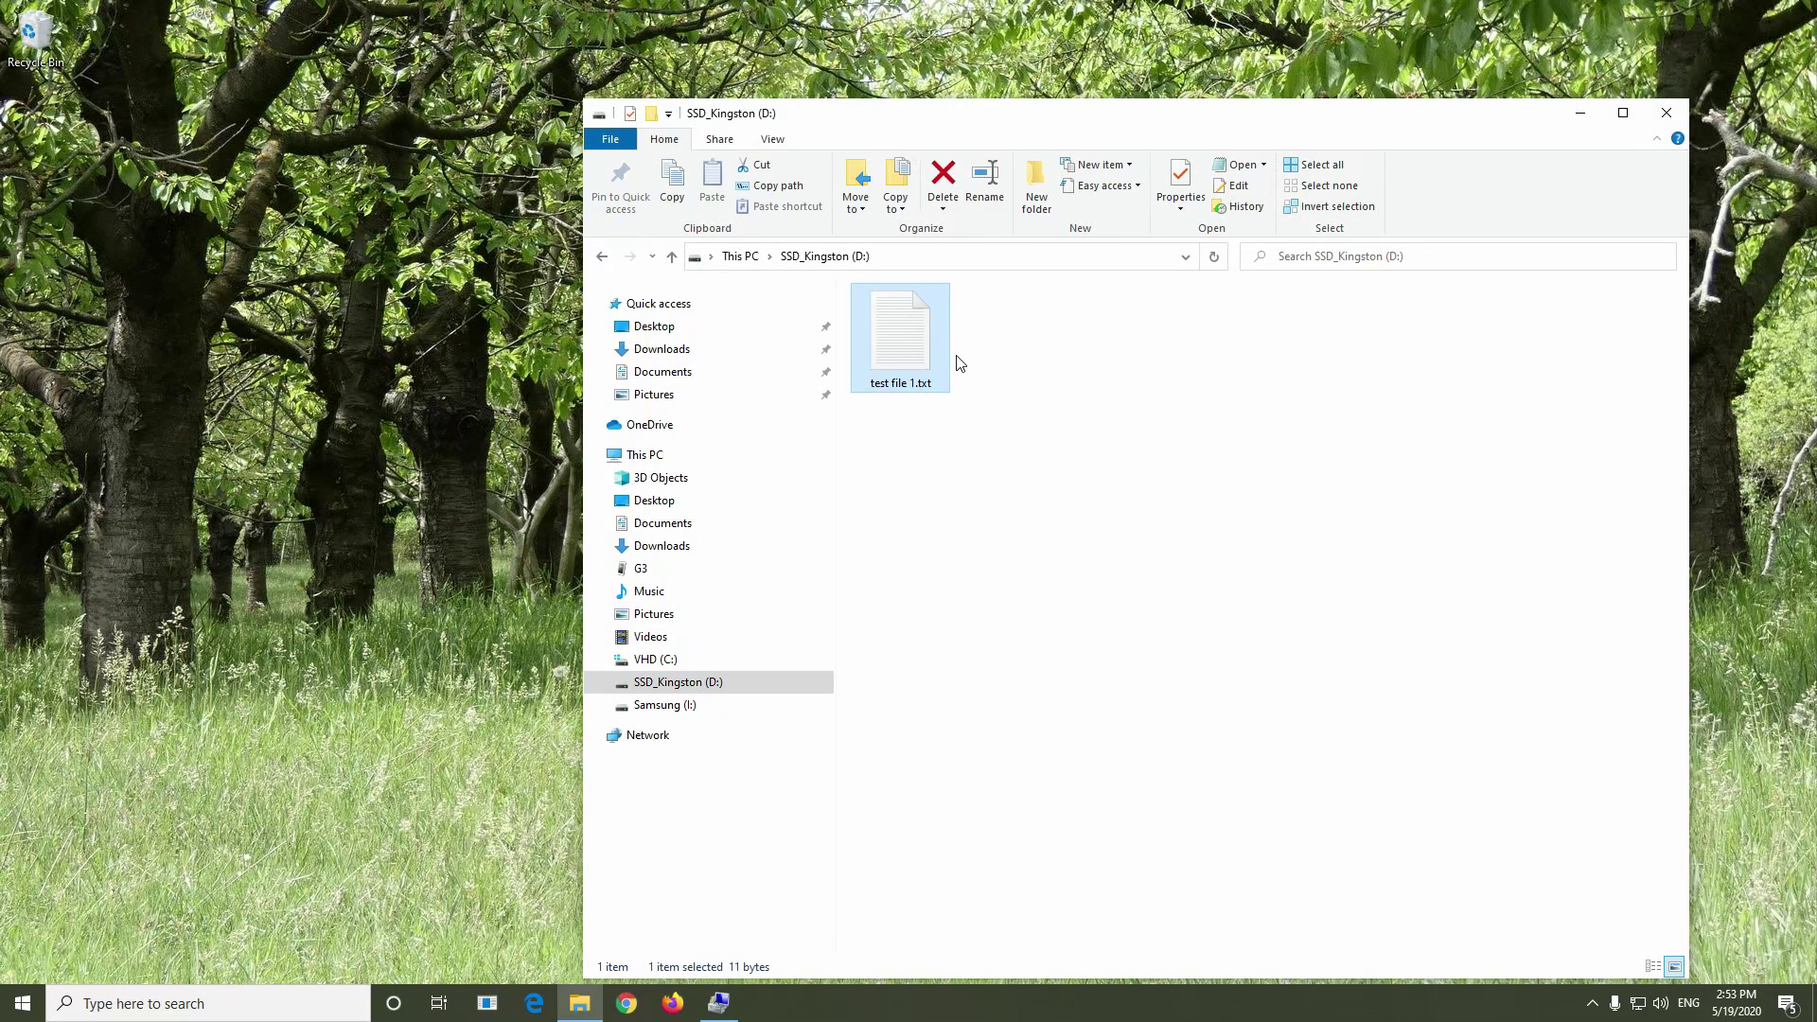
{"action": "double_click", "coordinate": [893, 337]}
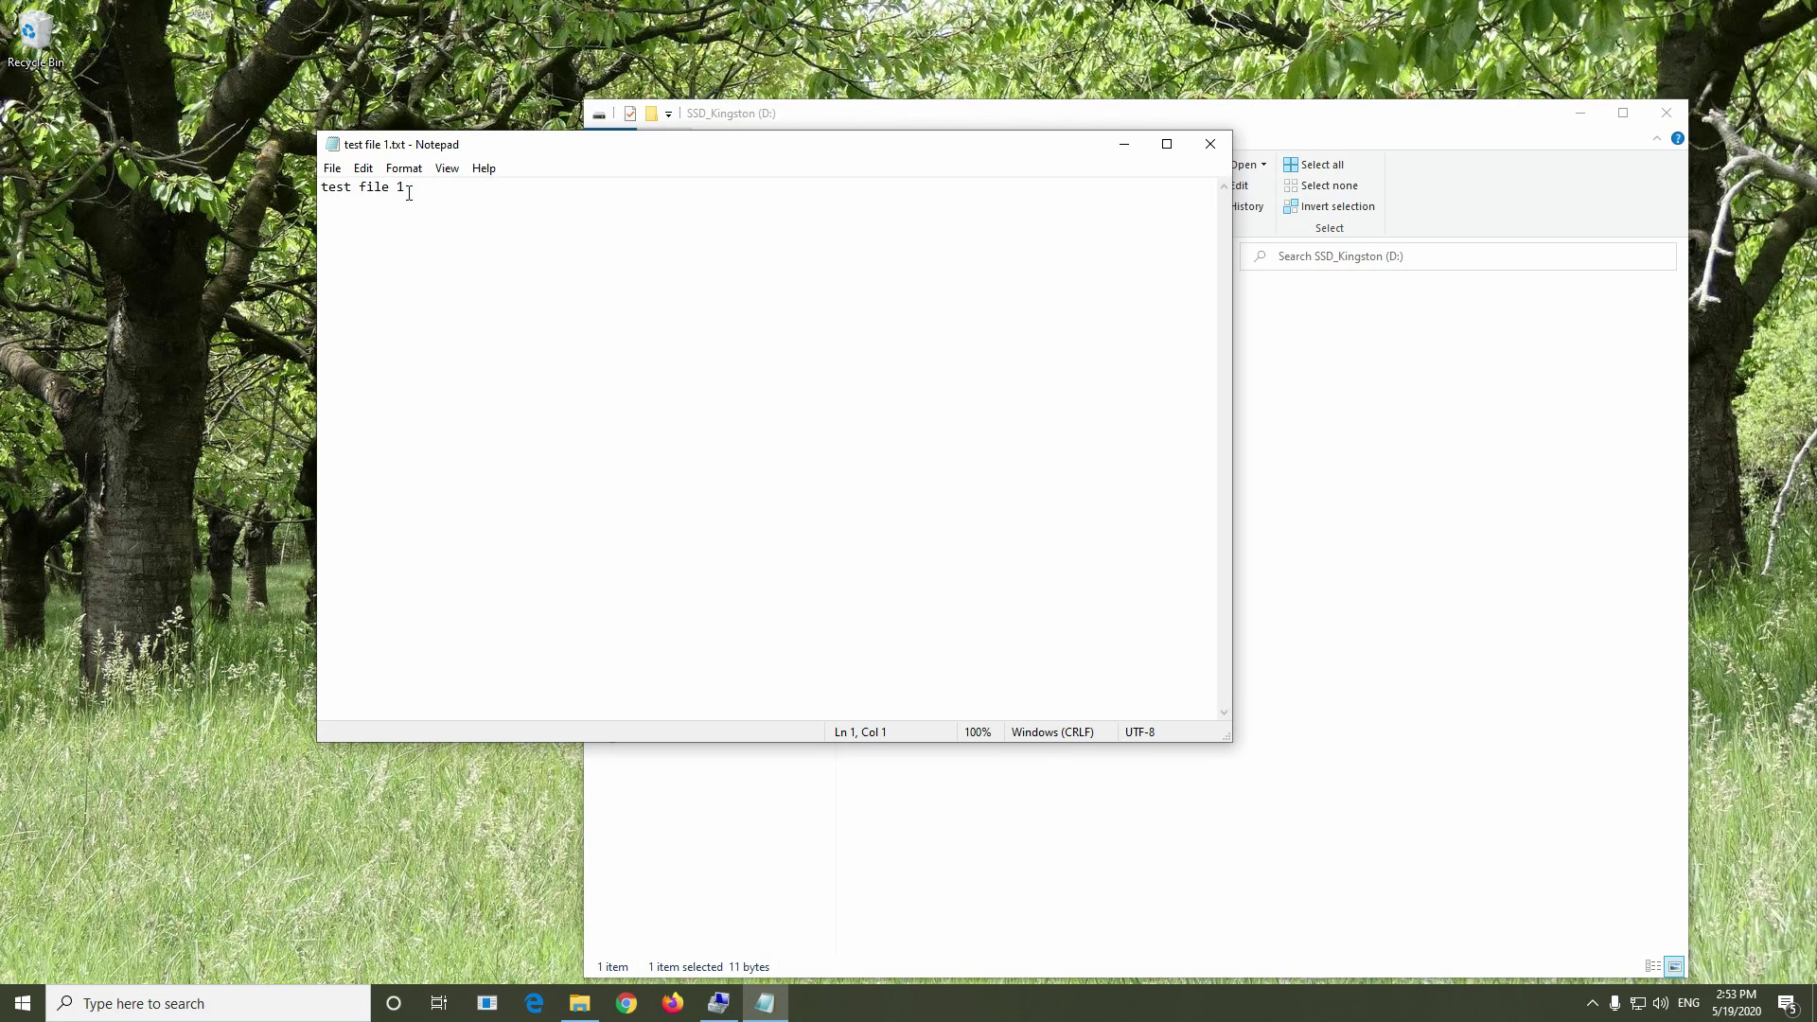
{"action": "left_click", "coordinate": [1210, 144]}
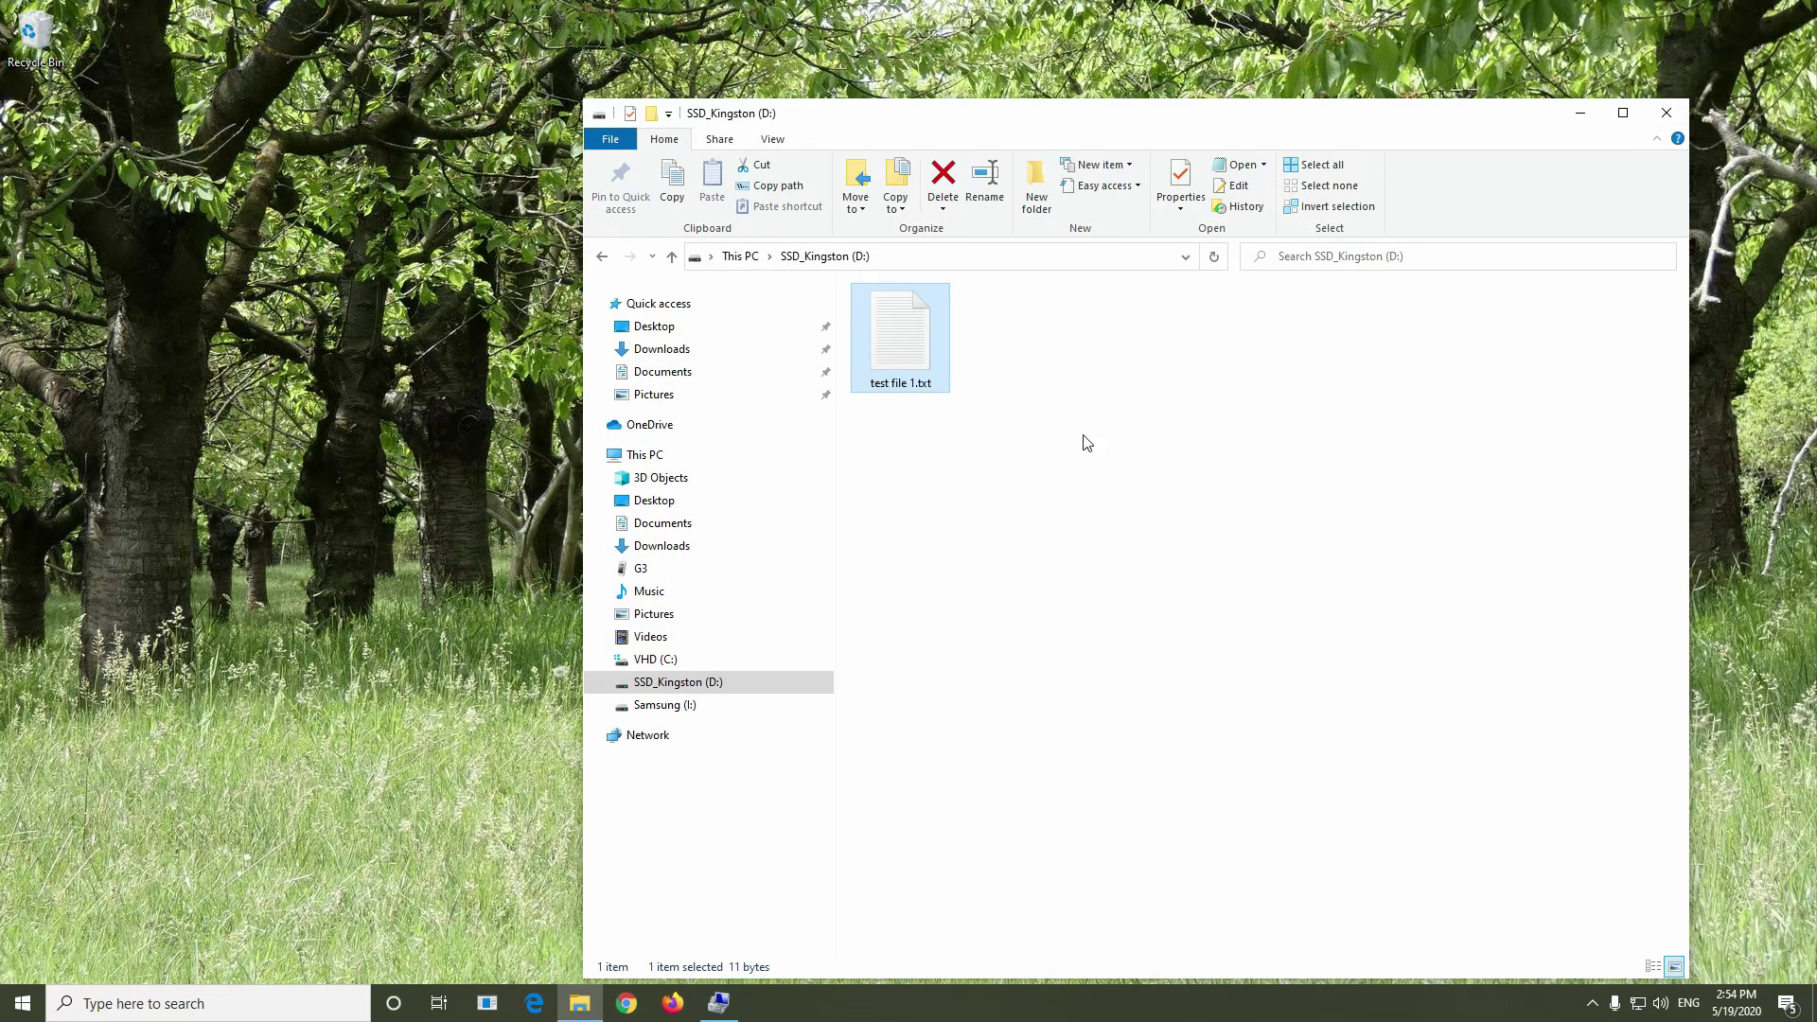
{"action": "left_click", "coordinate": [718, 1003]}
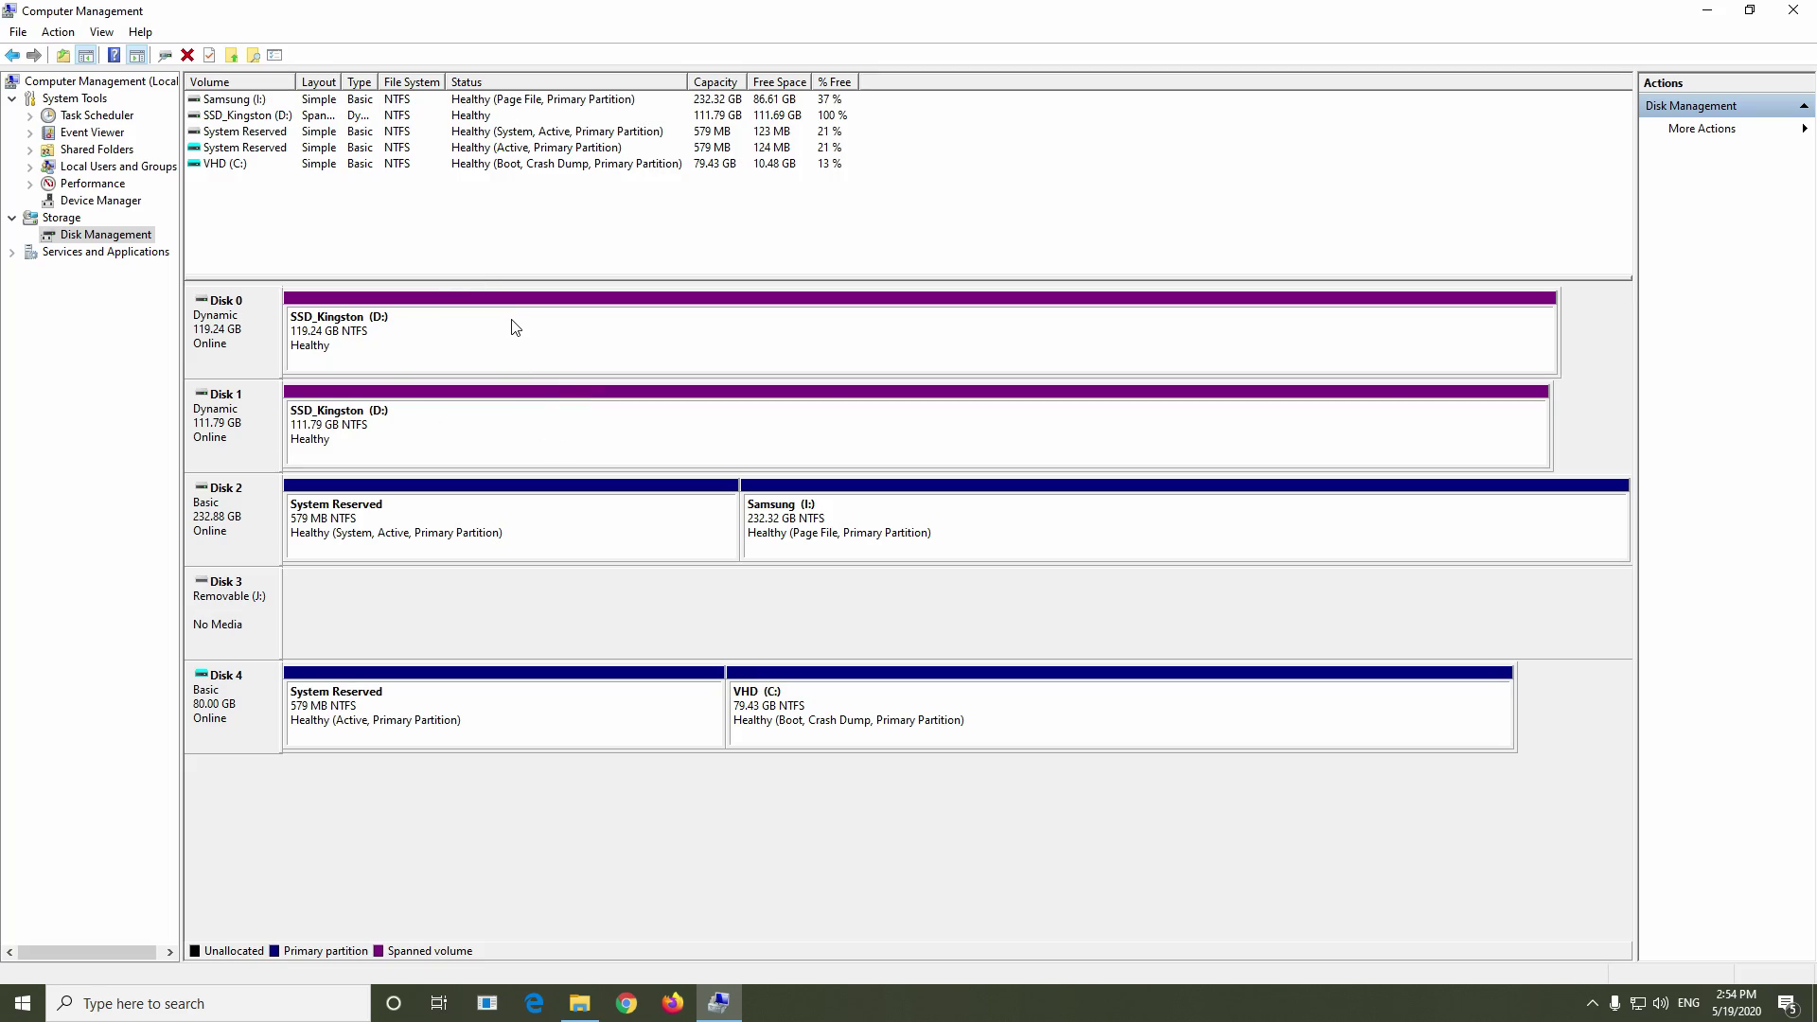
{"action": "key", "text": "alt+F4"}
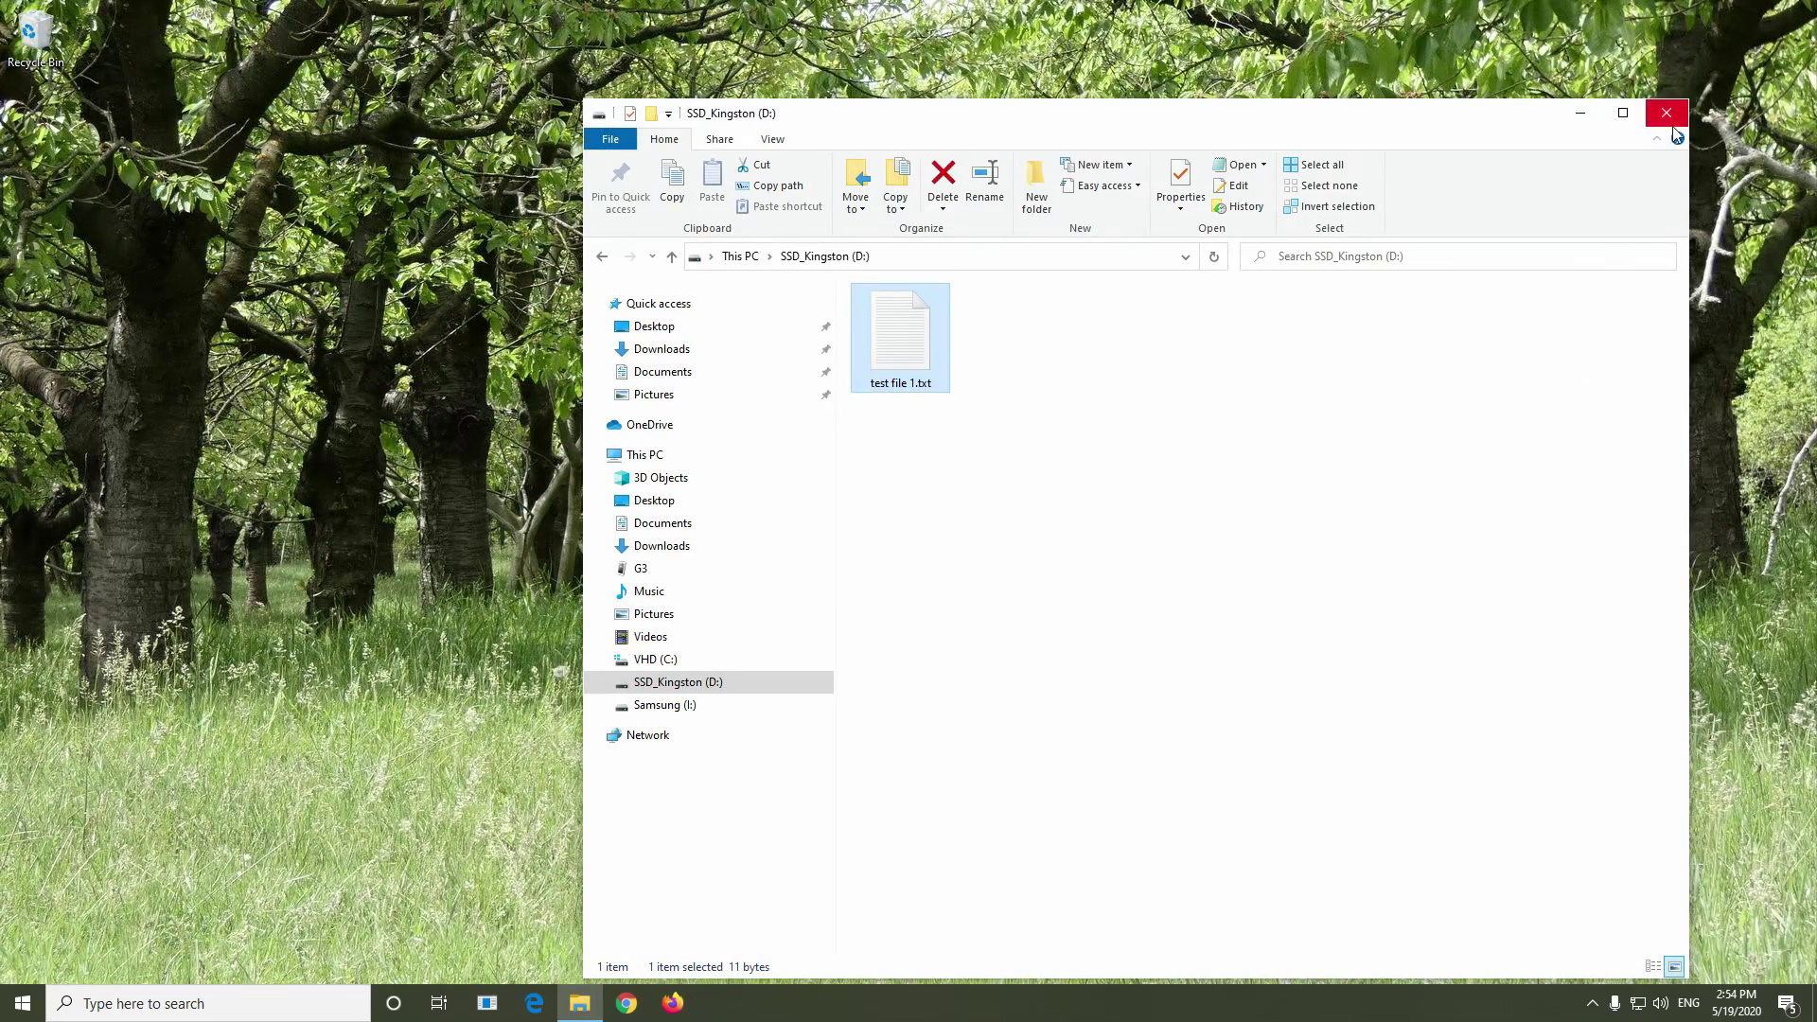
- Close File Explorer, restart, and boot the Windows10home.vhd install from Windows Boot Manager
{"action": "left_click", "coordinate": [1671, 121]}
{"action": "right_click", "coordinate": [26, 1003]}
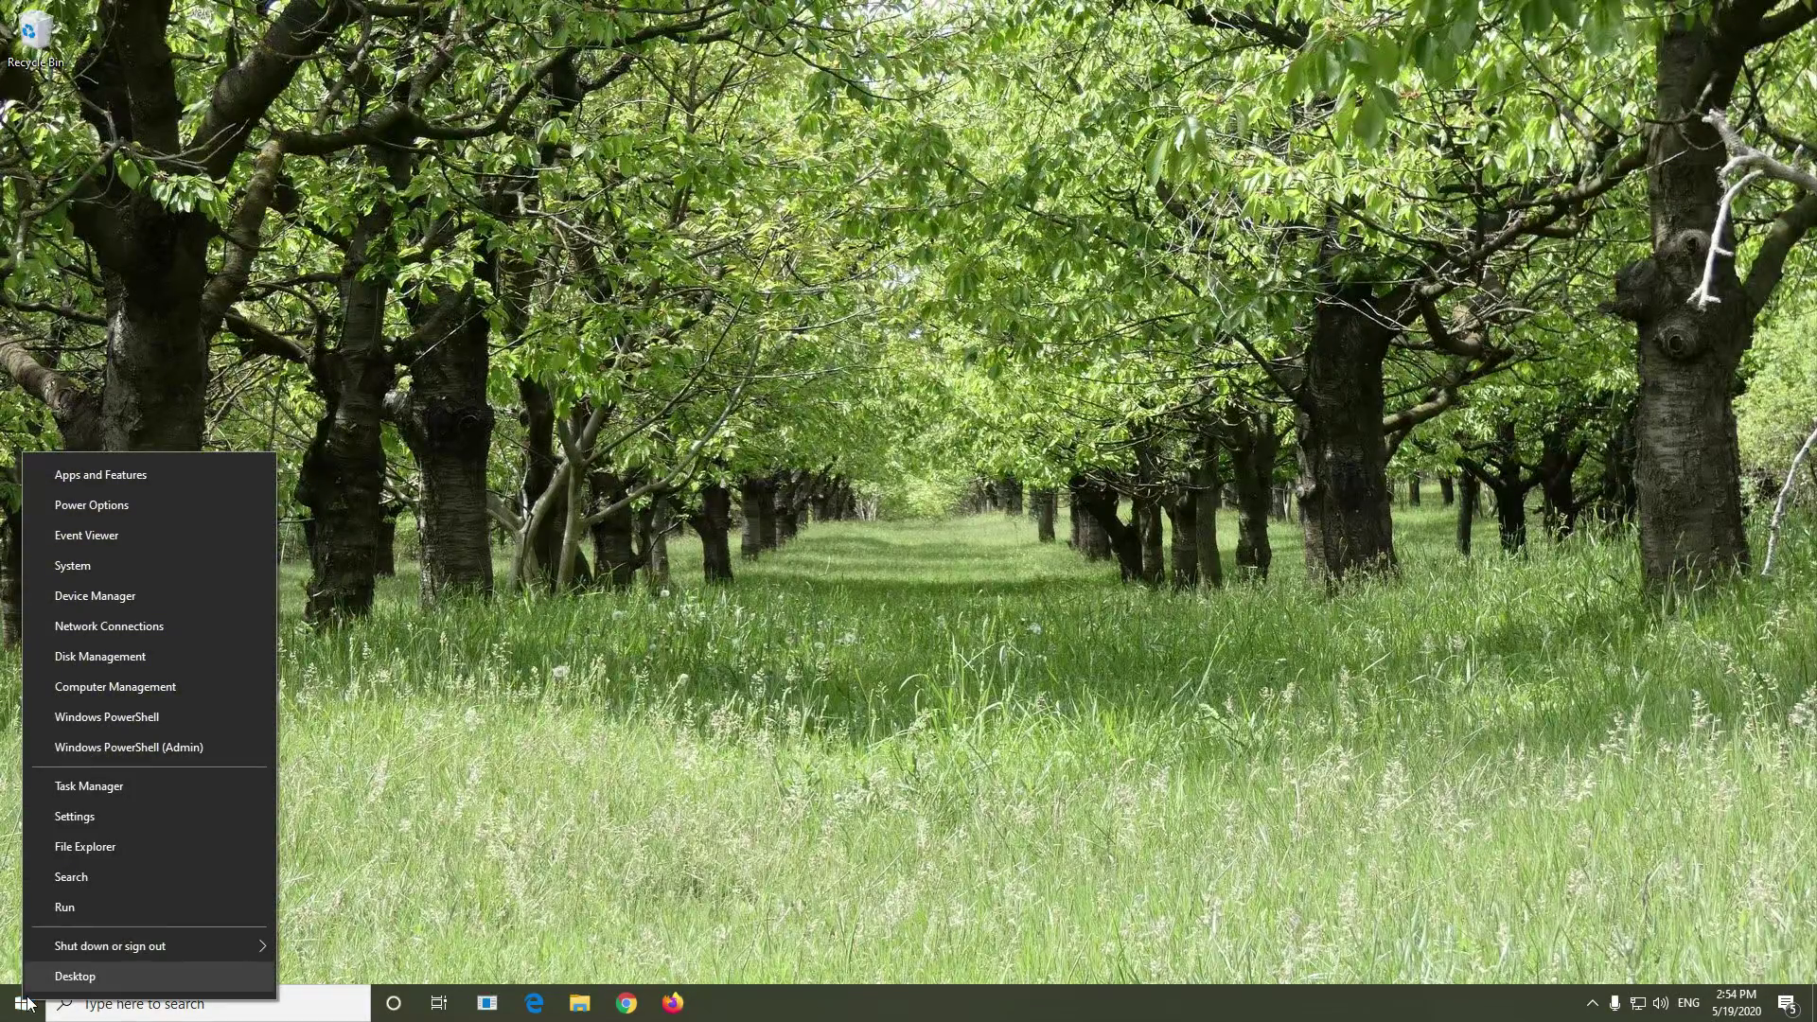
{"action": "mouse_move", "coordinate": [129, 944]}
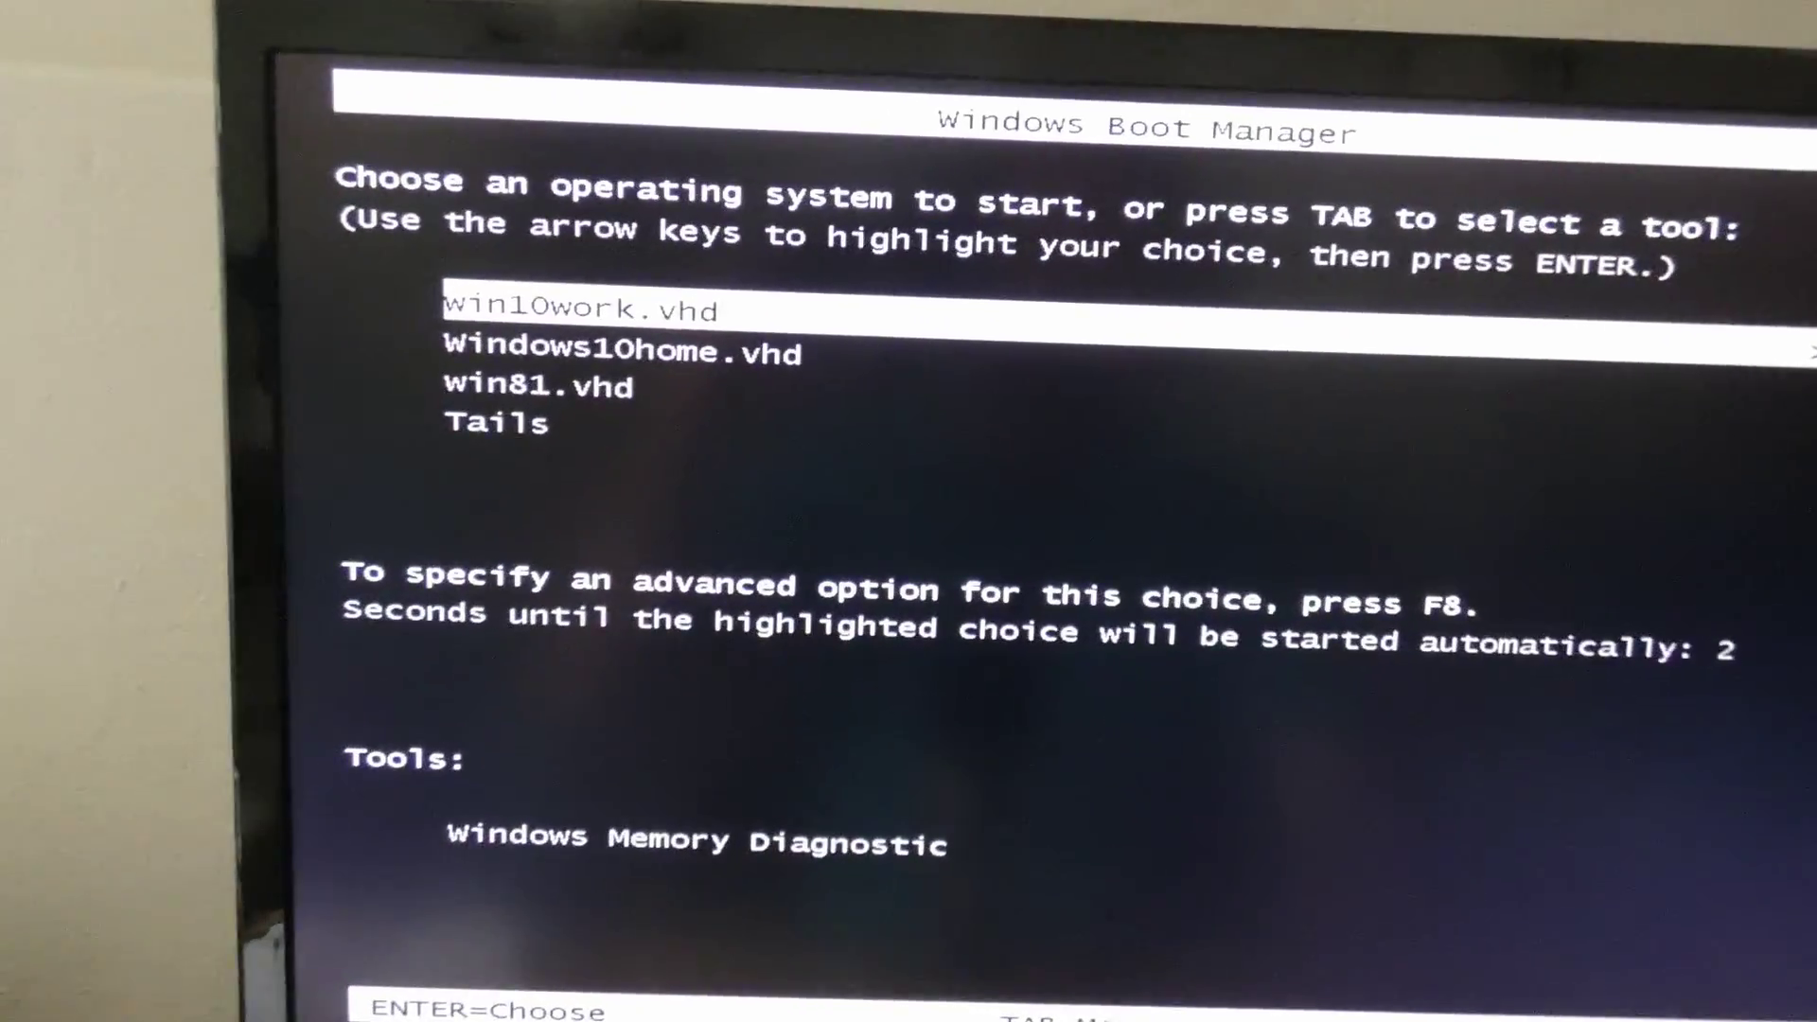
{"action": "key", "text": "Down"}
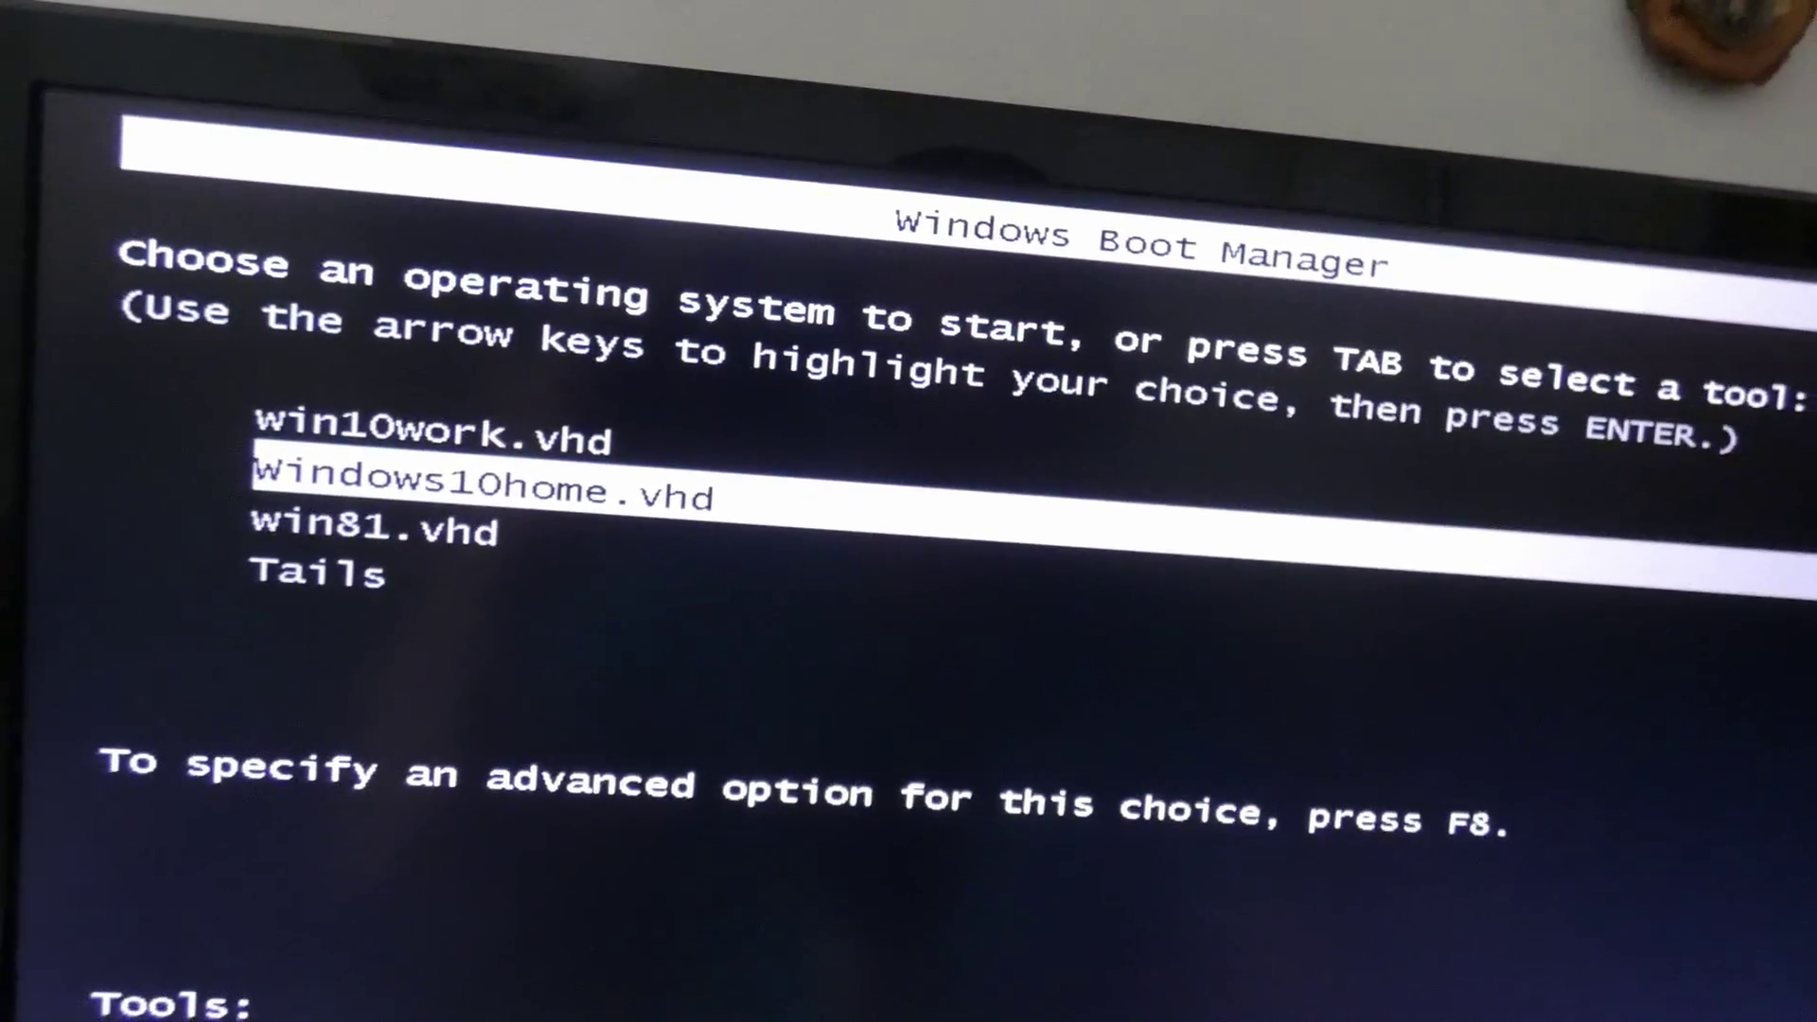
{"action": "key", "text": "Return"}
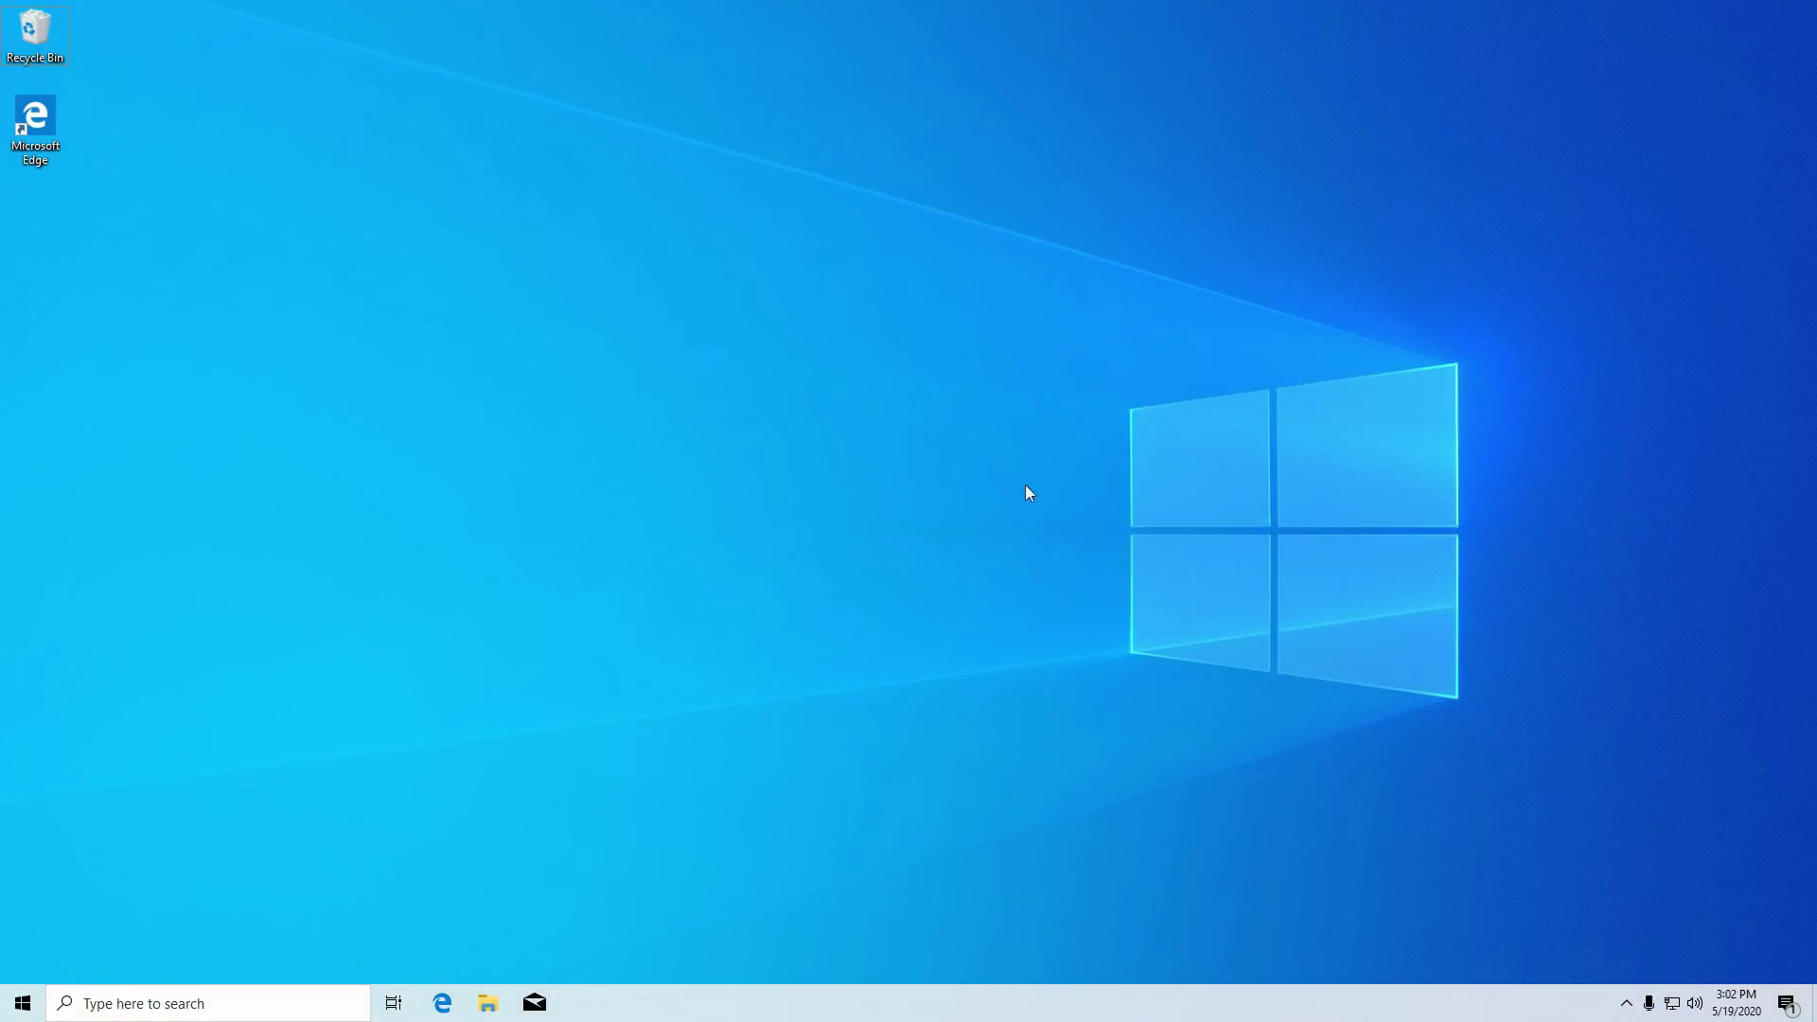
- Open File Explorer on This PC, listing C:, D:, E: and G3 but no SSD_Kingston drive
{"action": "left_click", "coordinate": [499, 999]}
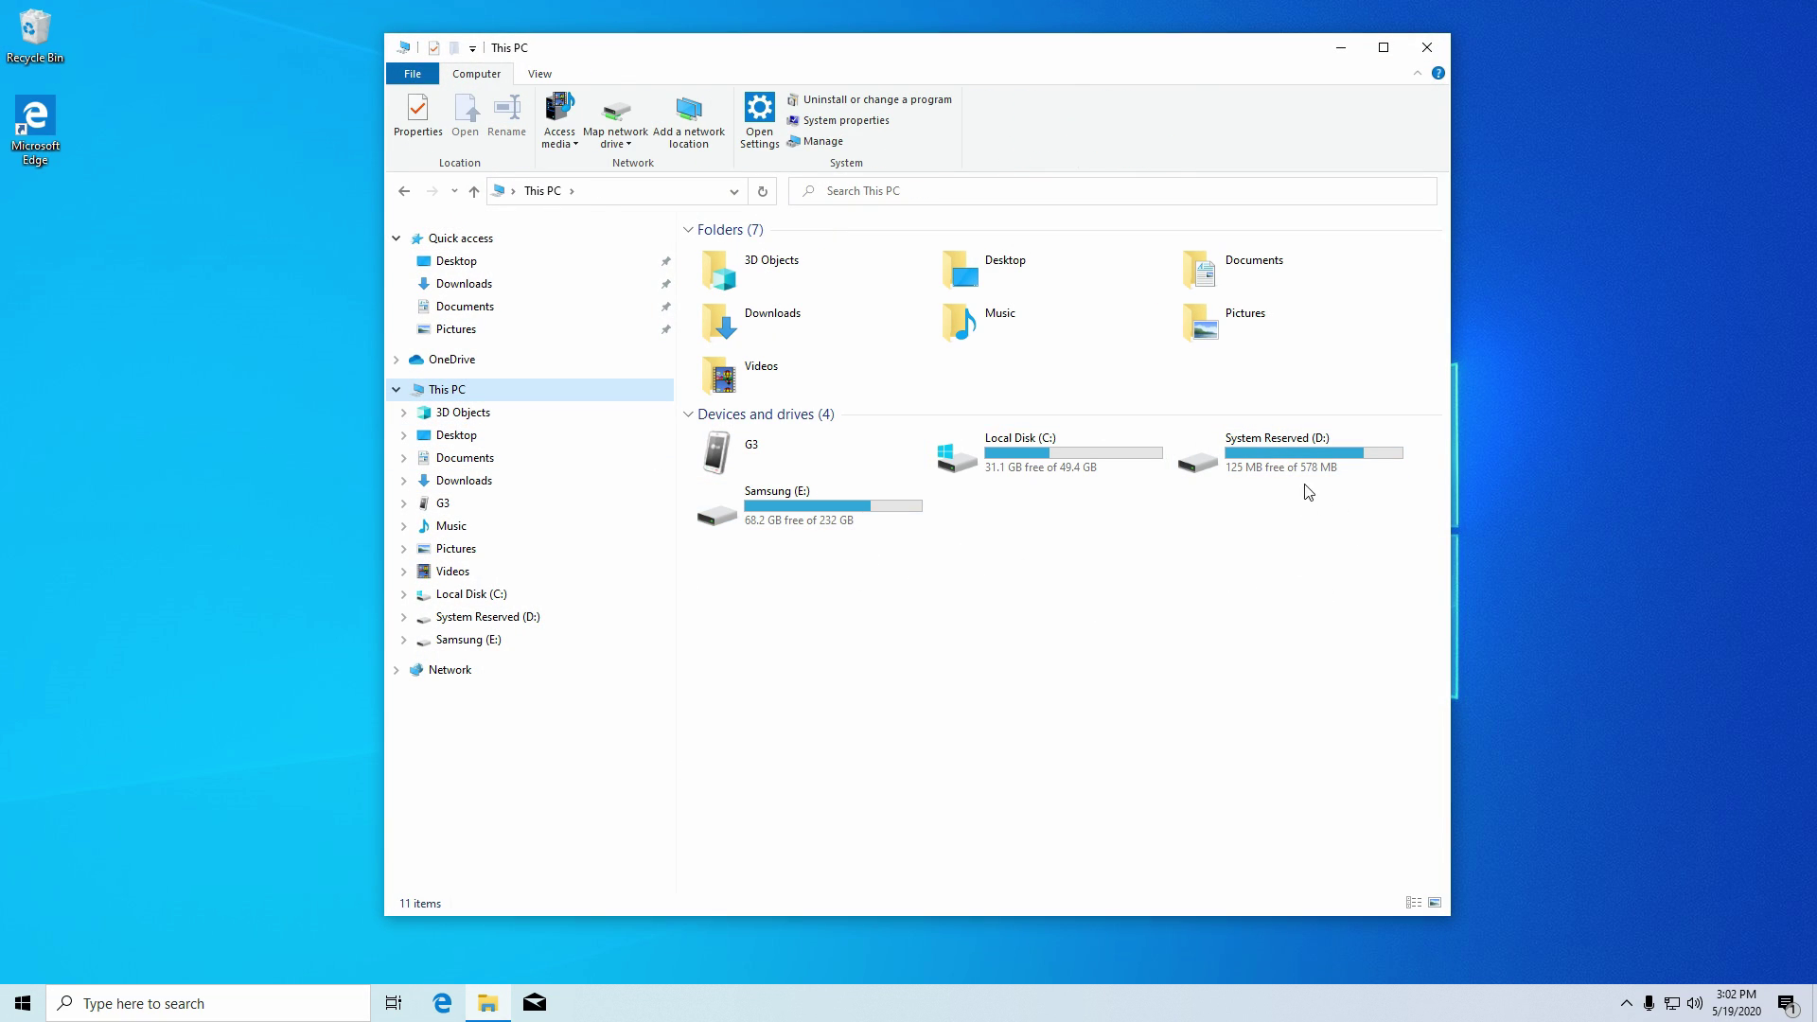
{"action": "right_click", "coordinate": [442, 395]}
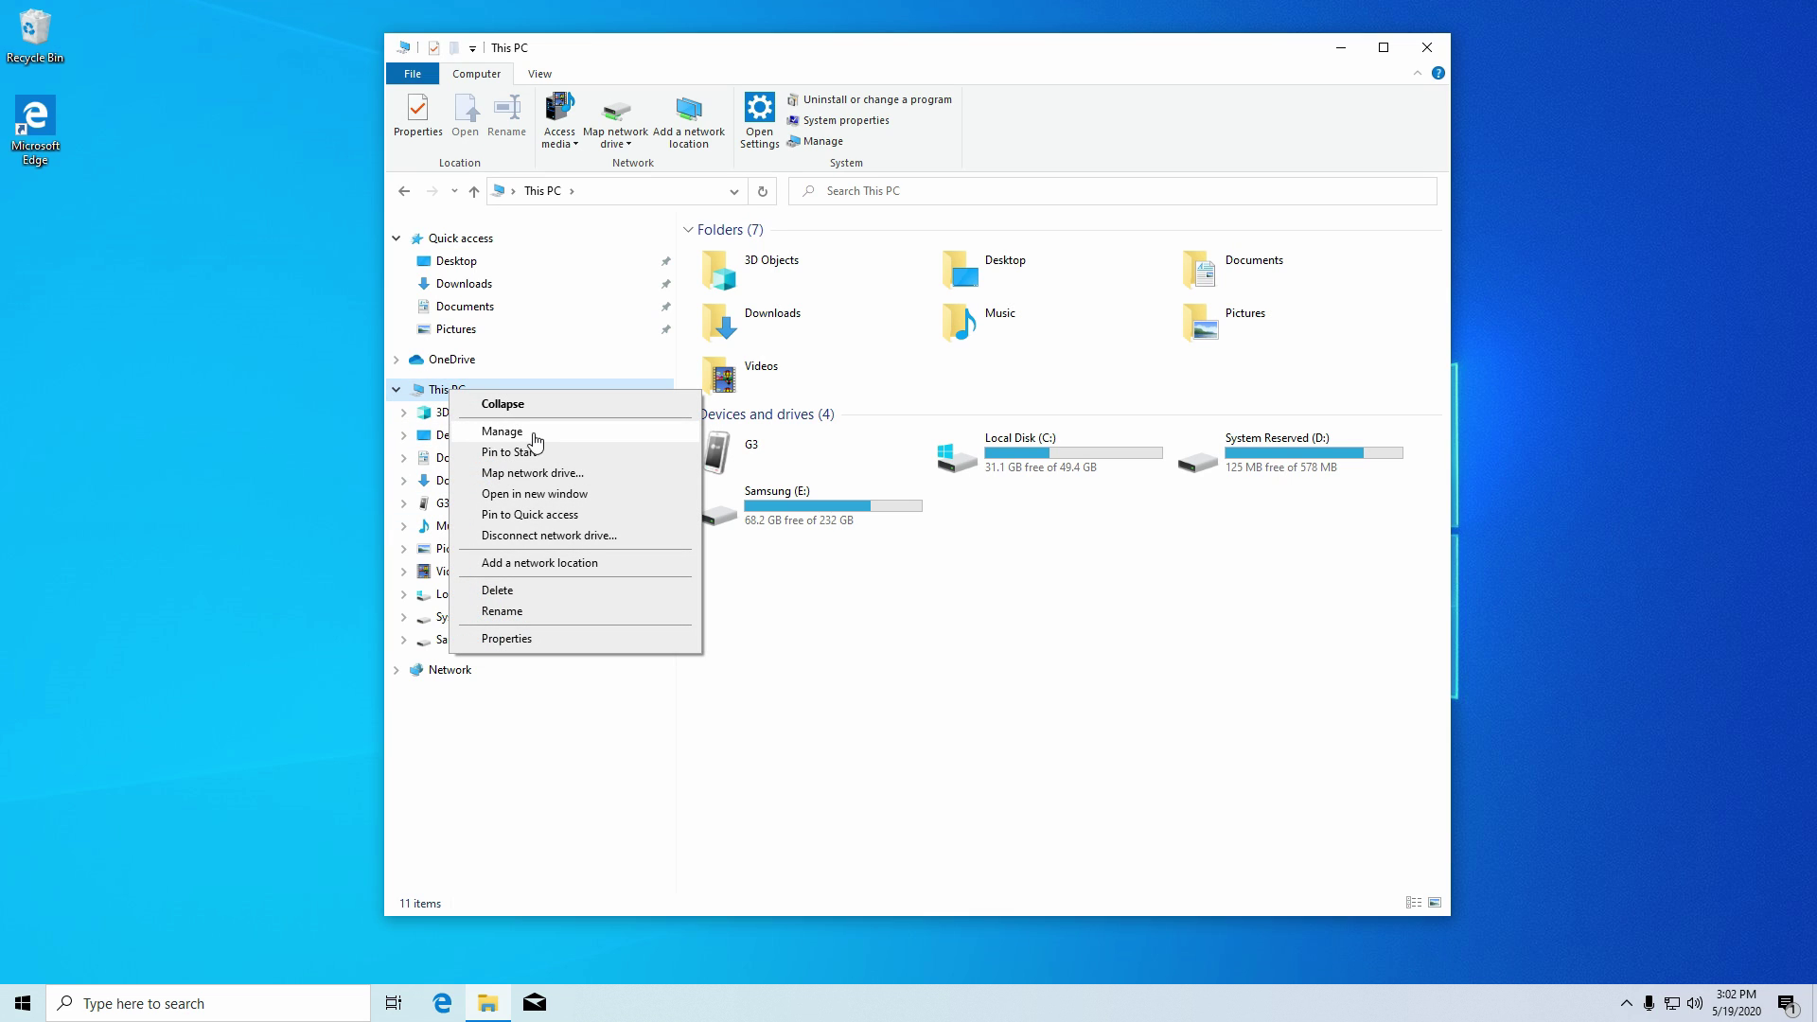
- Open Disk Management maximized, showing Disk 0 and Disk 1 as dynamic Foreign disks
{"action": "left_click", "coordinate": [527, 443]}
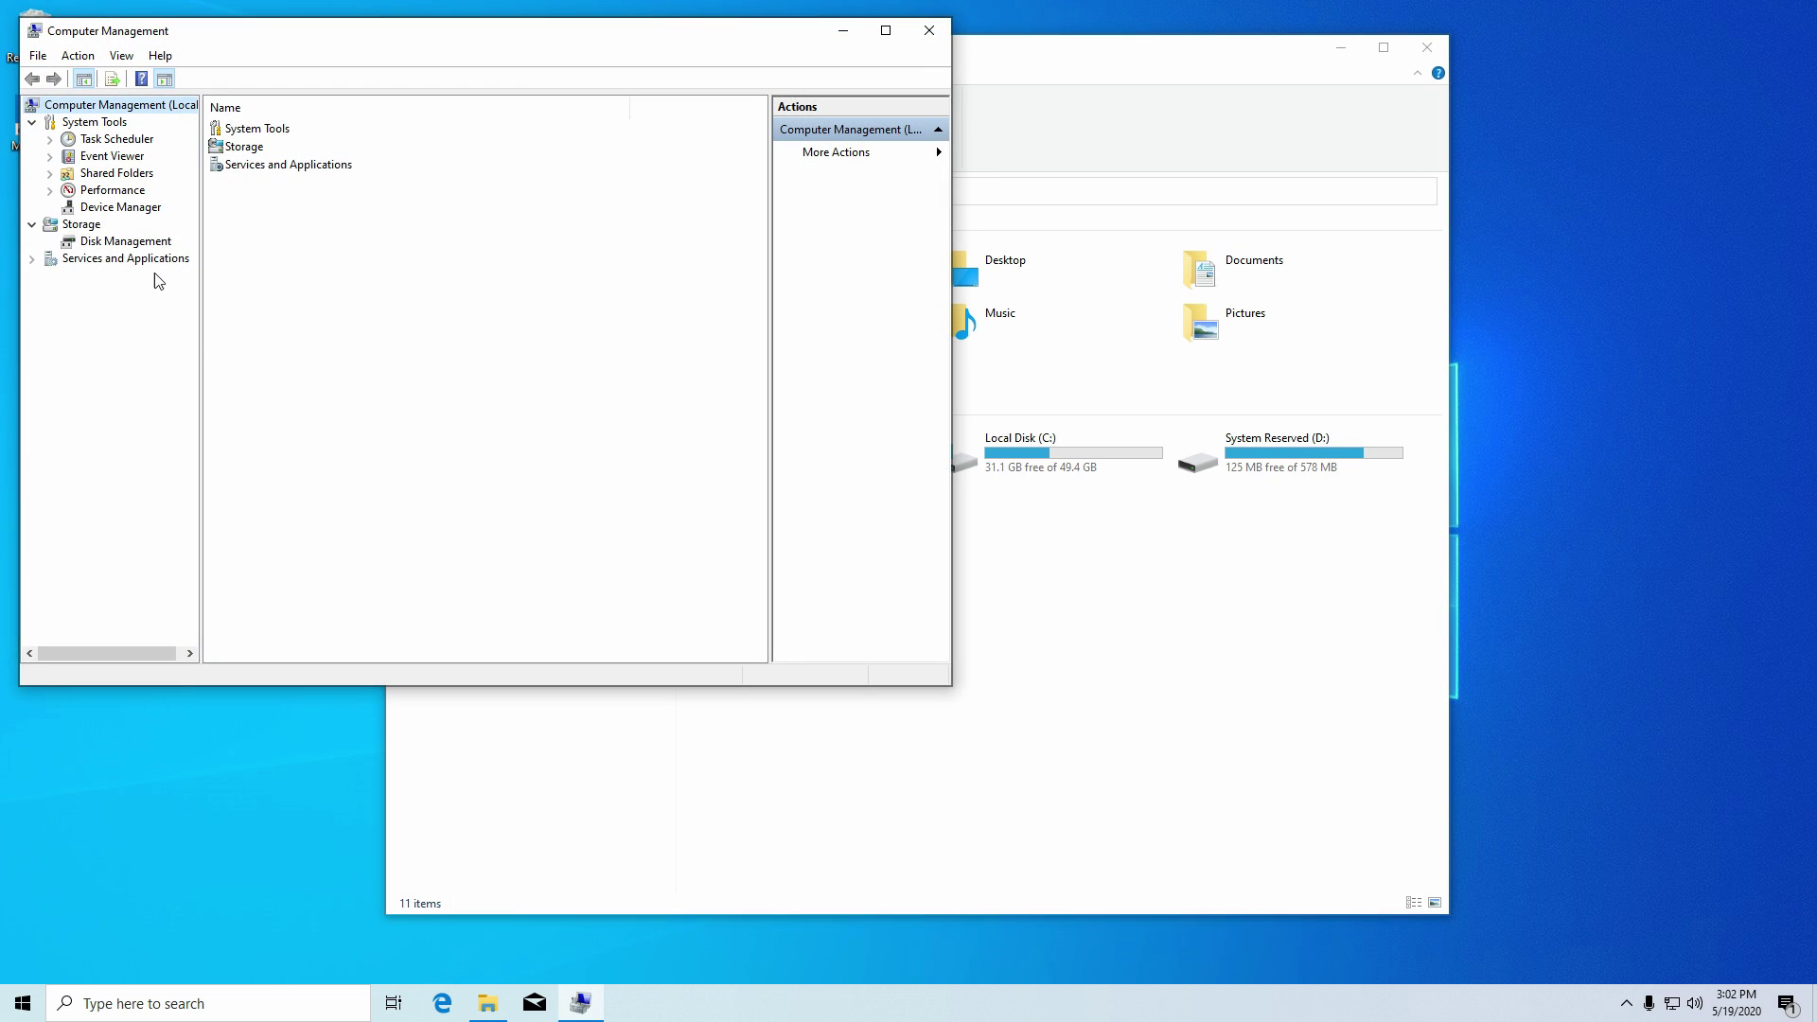
{"action": "left_click", "coordinate": [132, 242]}
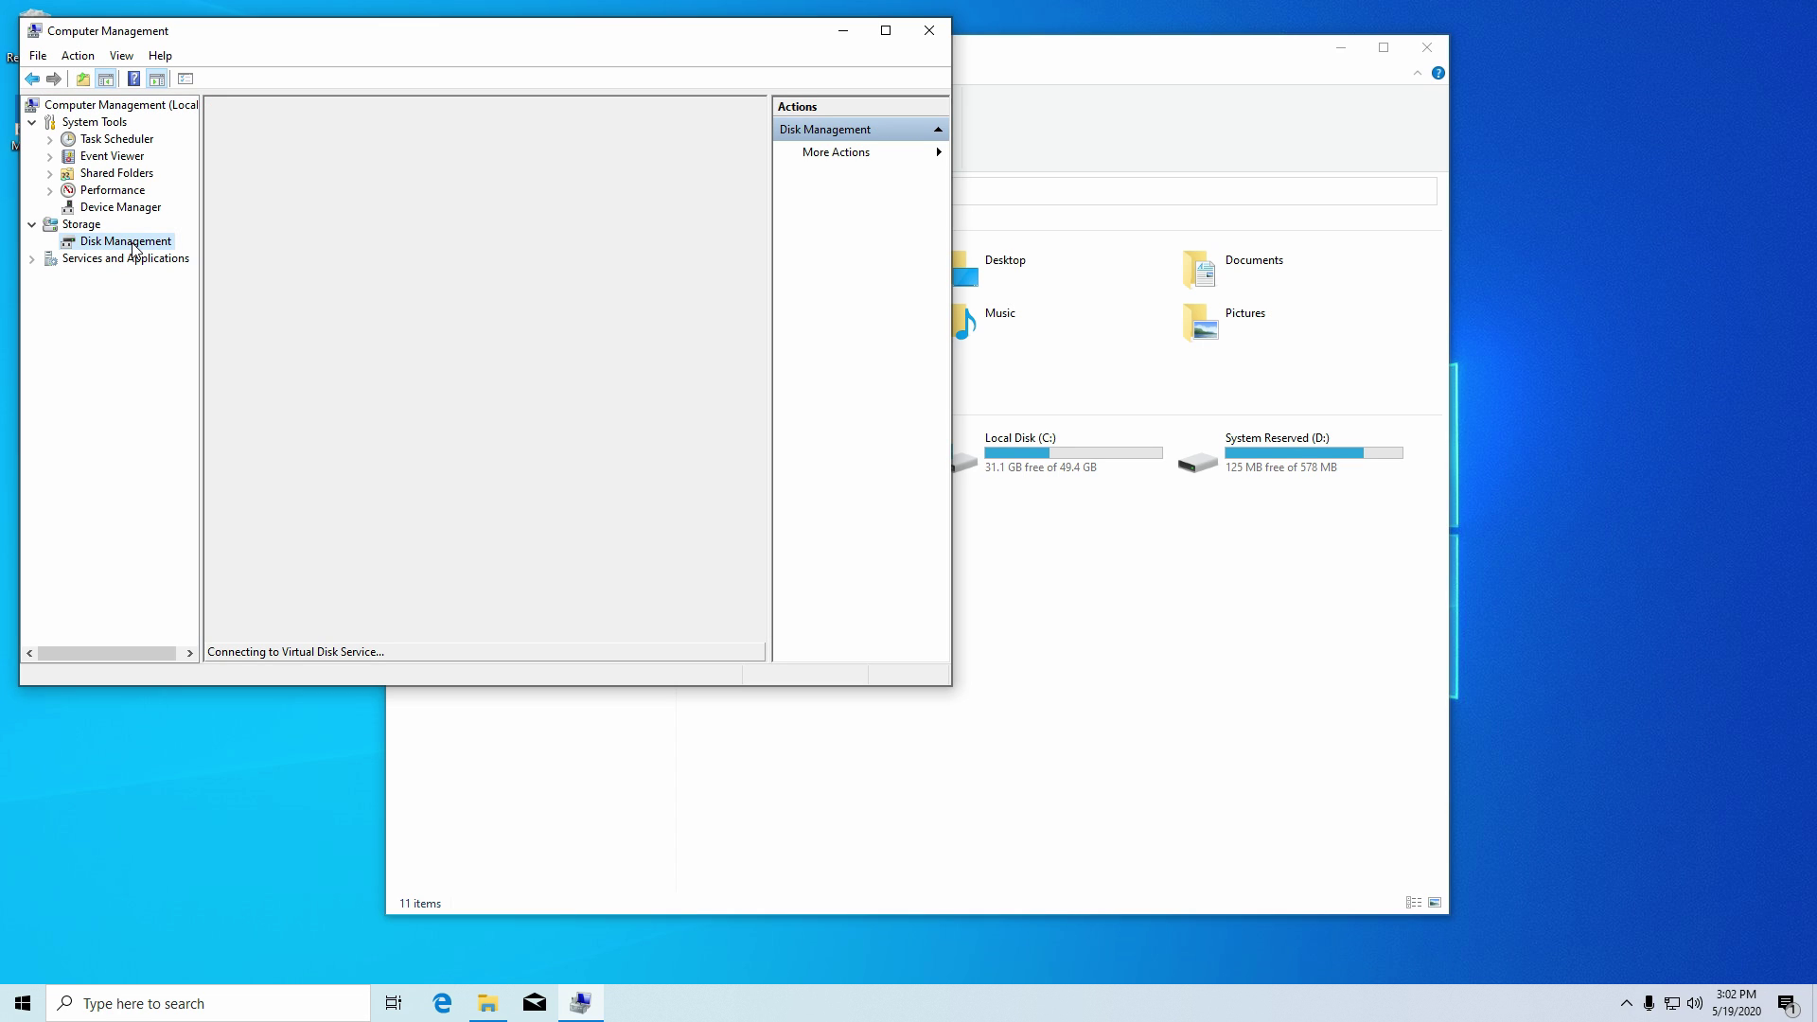
{"action": "left_click", "coordinate": [885, 30]}
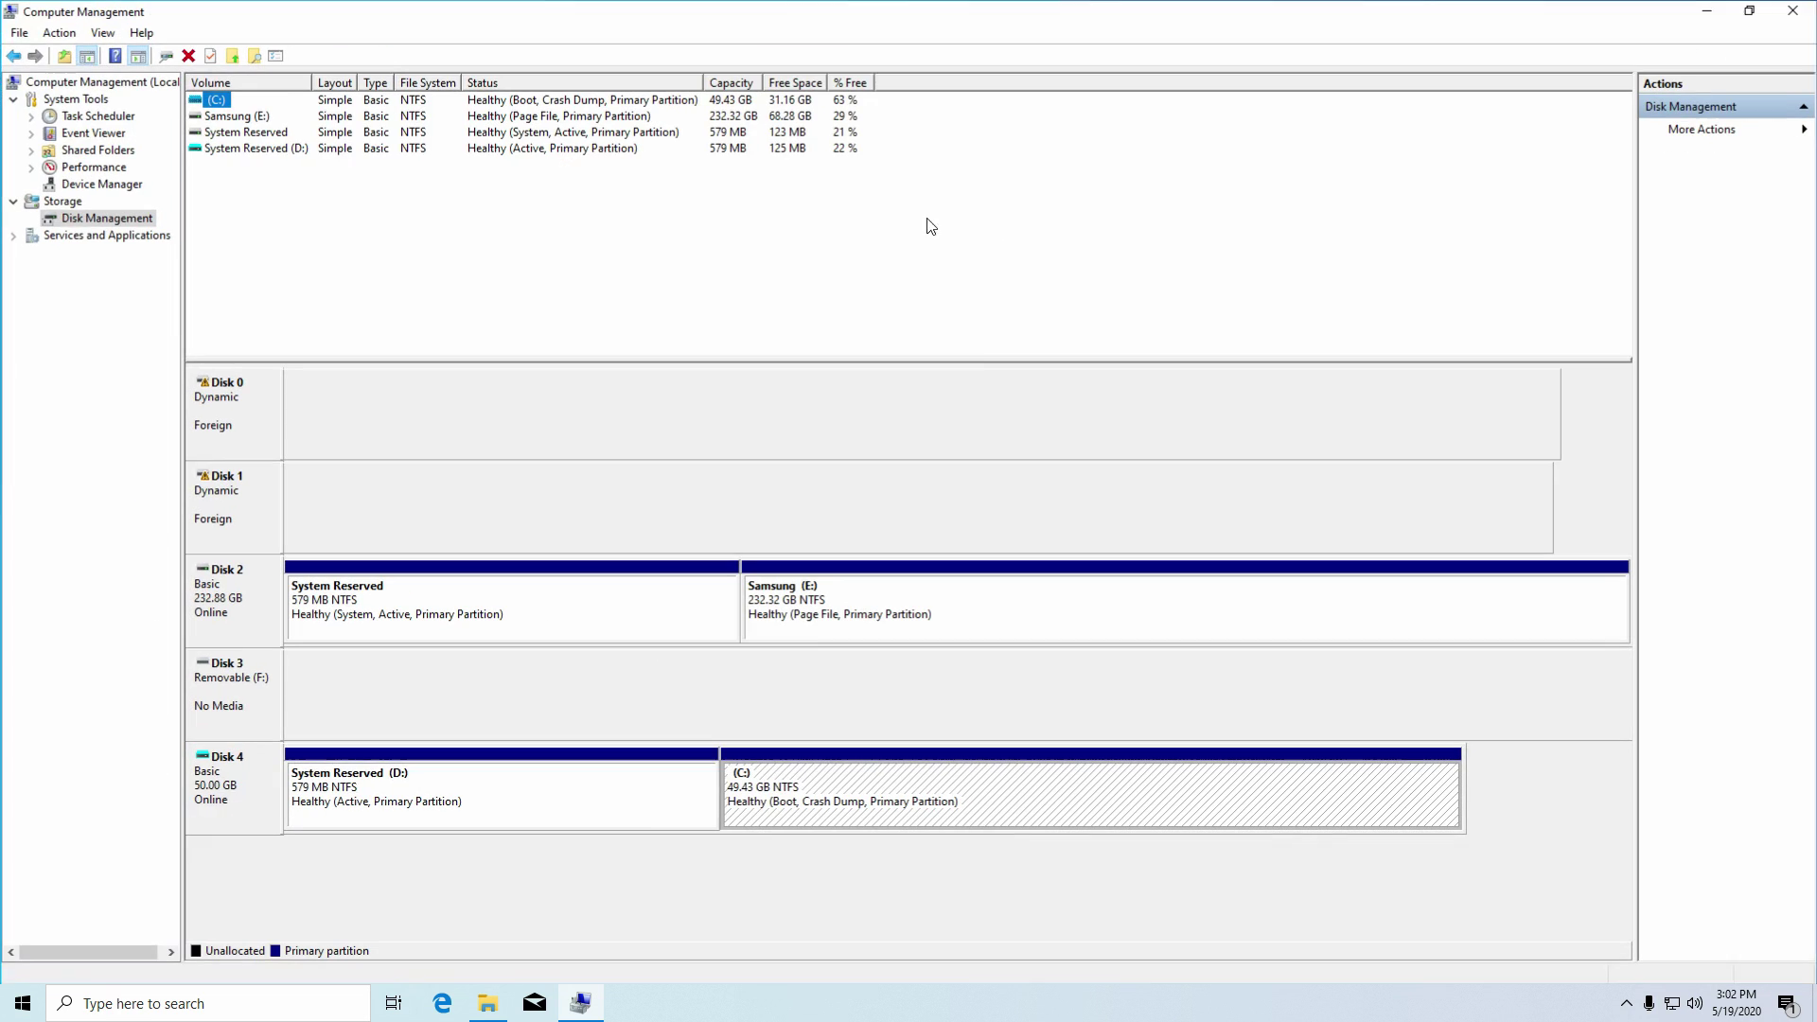
{"action": "right_click", "coordinate": [256, 411]}
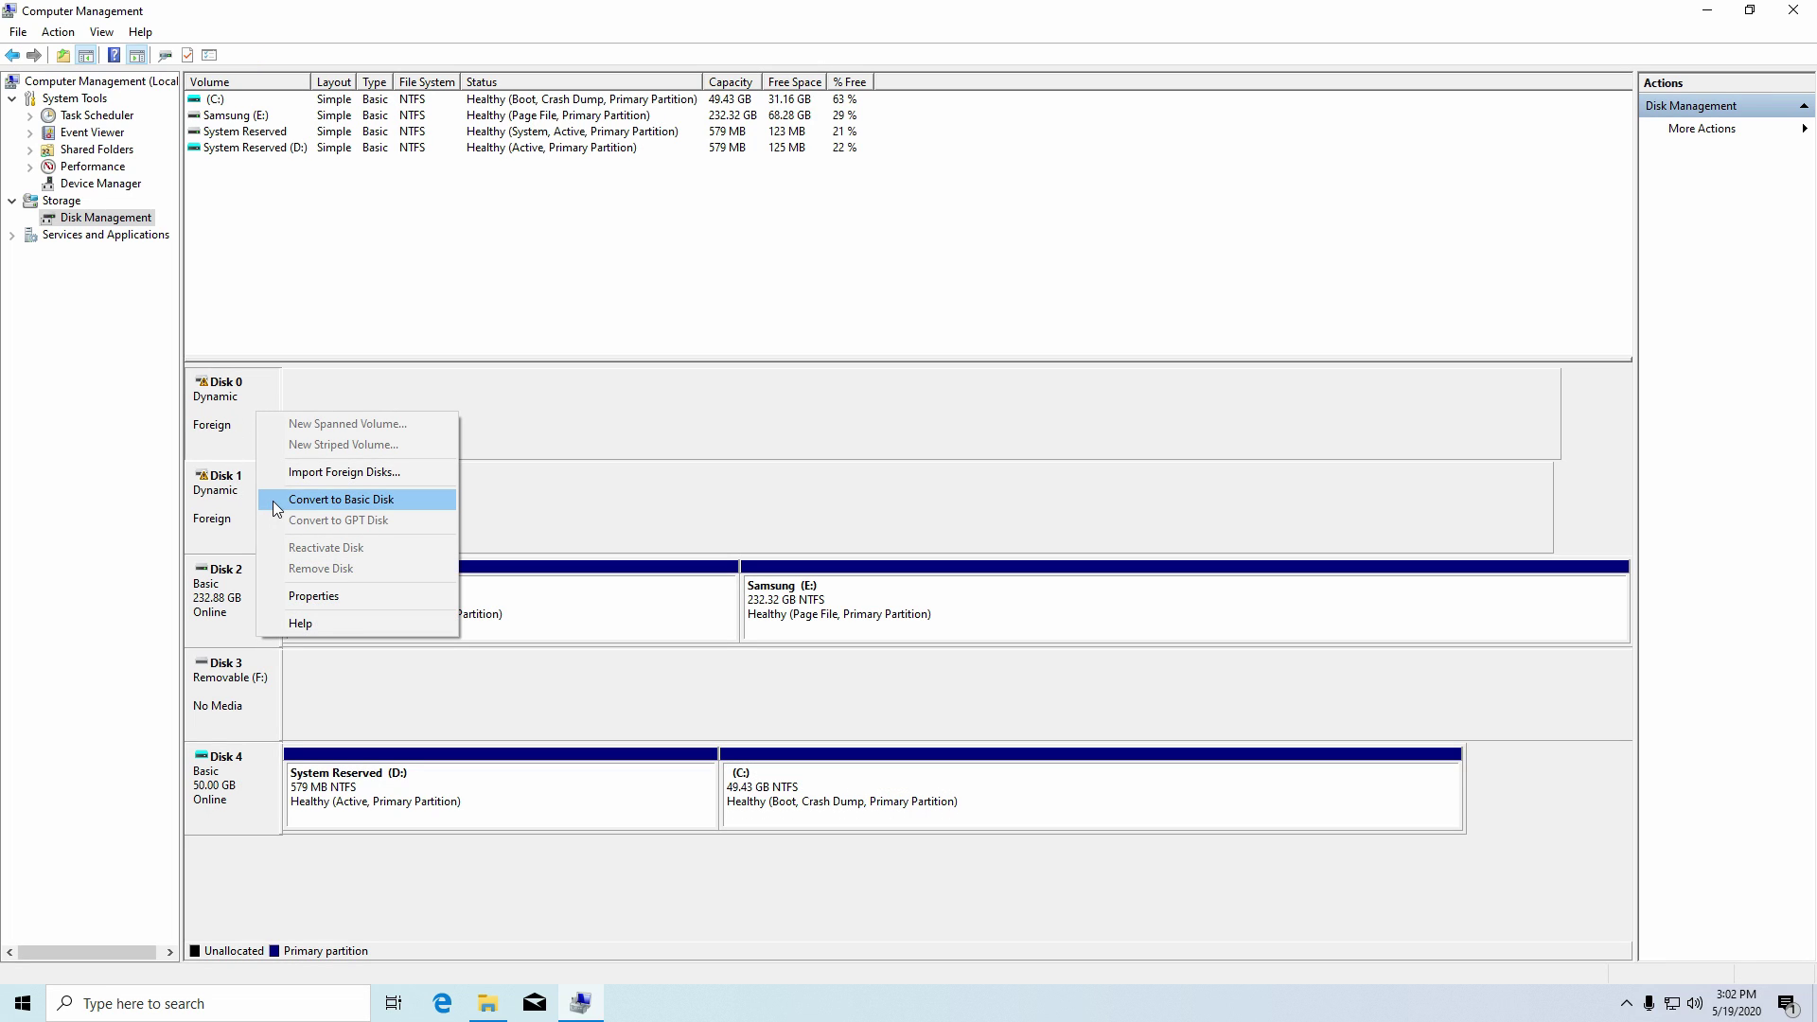
- Import the foreign disk group and its 236573 MB spanned volume, creating SSD_Kingston (G:)
{"action": "left_click", "coordinate": [383, 477]}
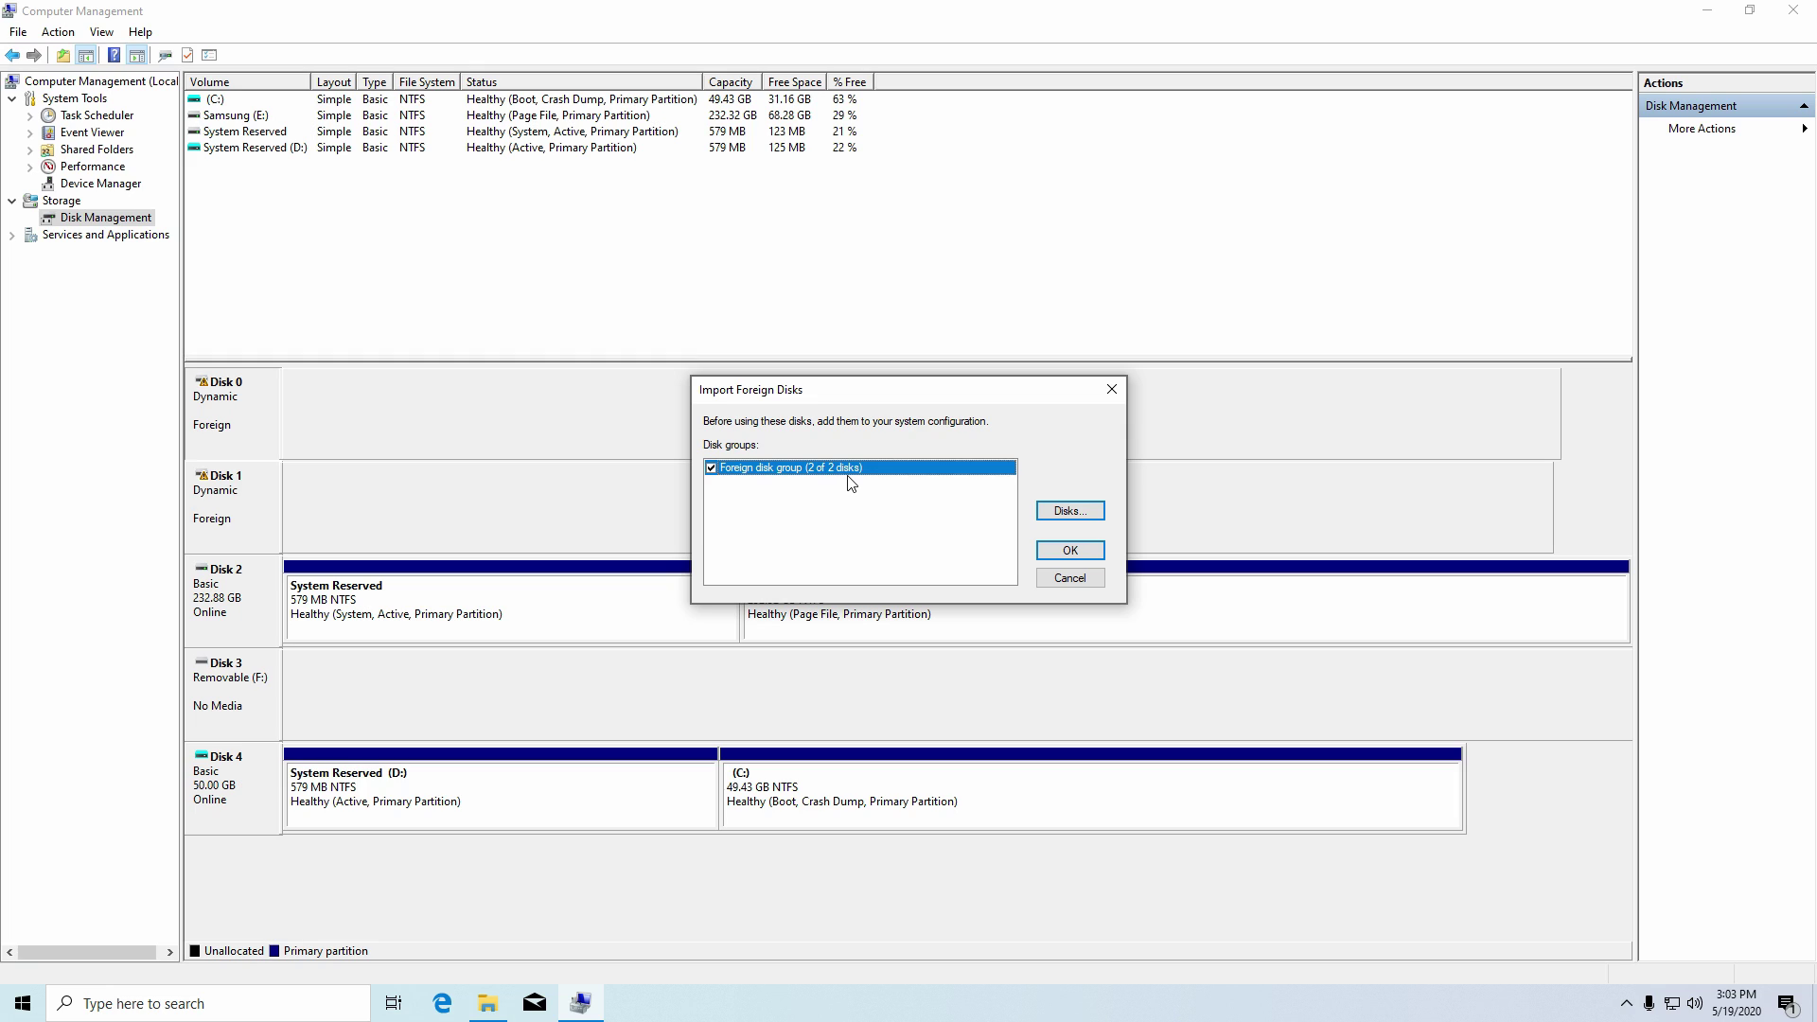
{"action": "left_click", "coordinate": [1077, 512]}
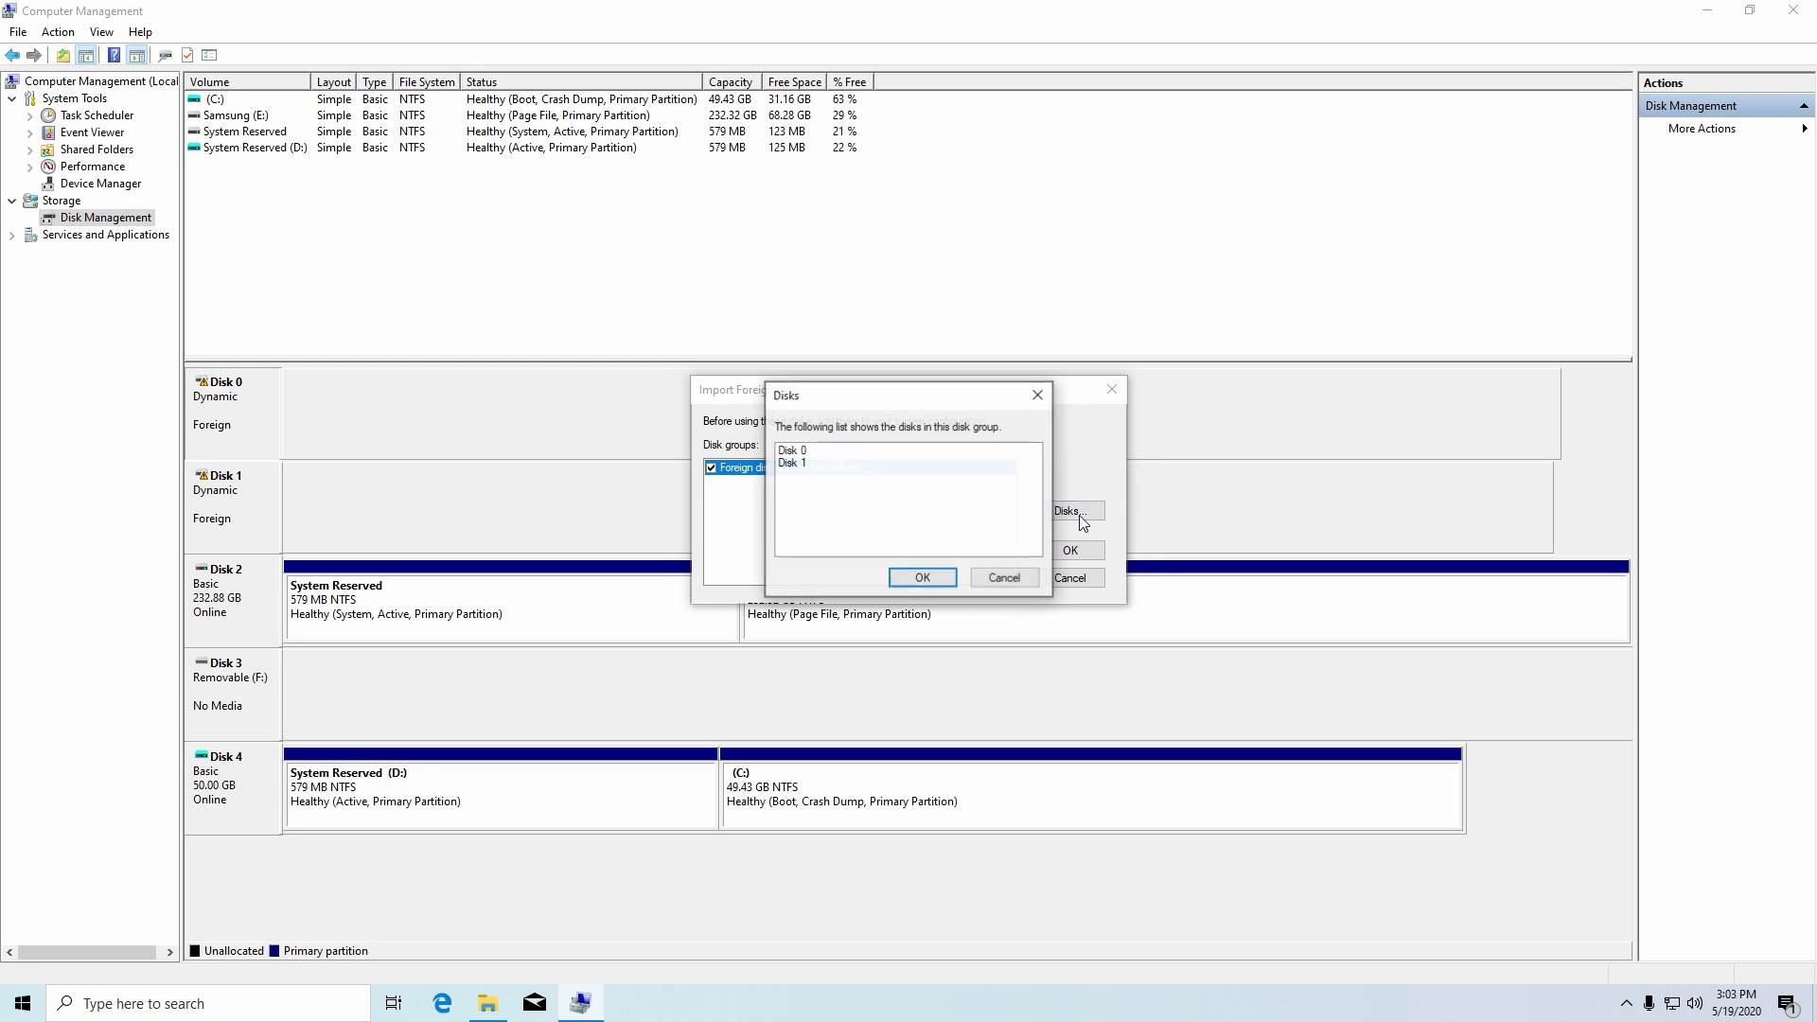
{"action": "left_click", "coordinate": [1005, 579]}
{"action": "left_click", "coordinate": [1075, 549]}
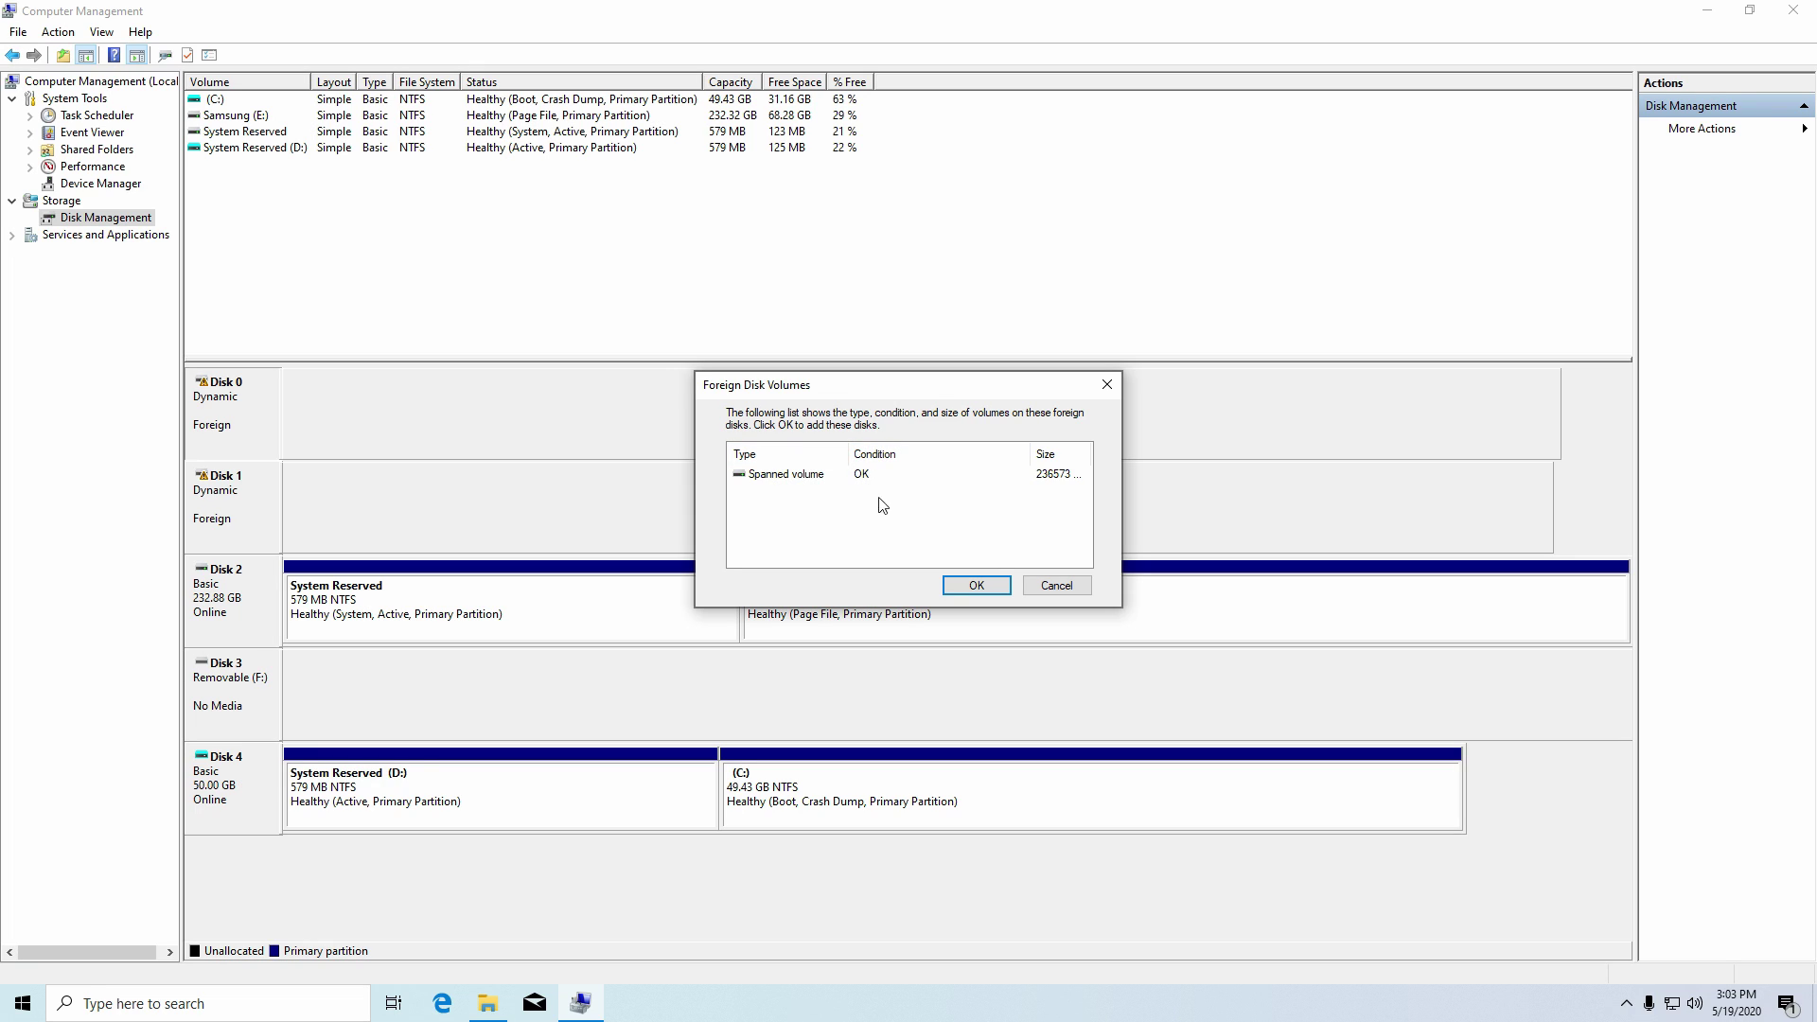
{"action": "left_click_drag", "start_coordinate": [1032, 453], "coordinate": [1006, 454]}
{"action": "left_click", "coordinate": [975, 585]}
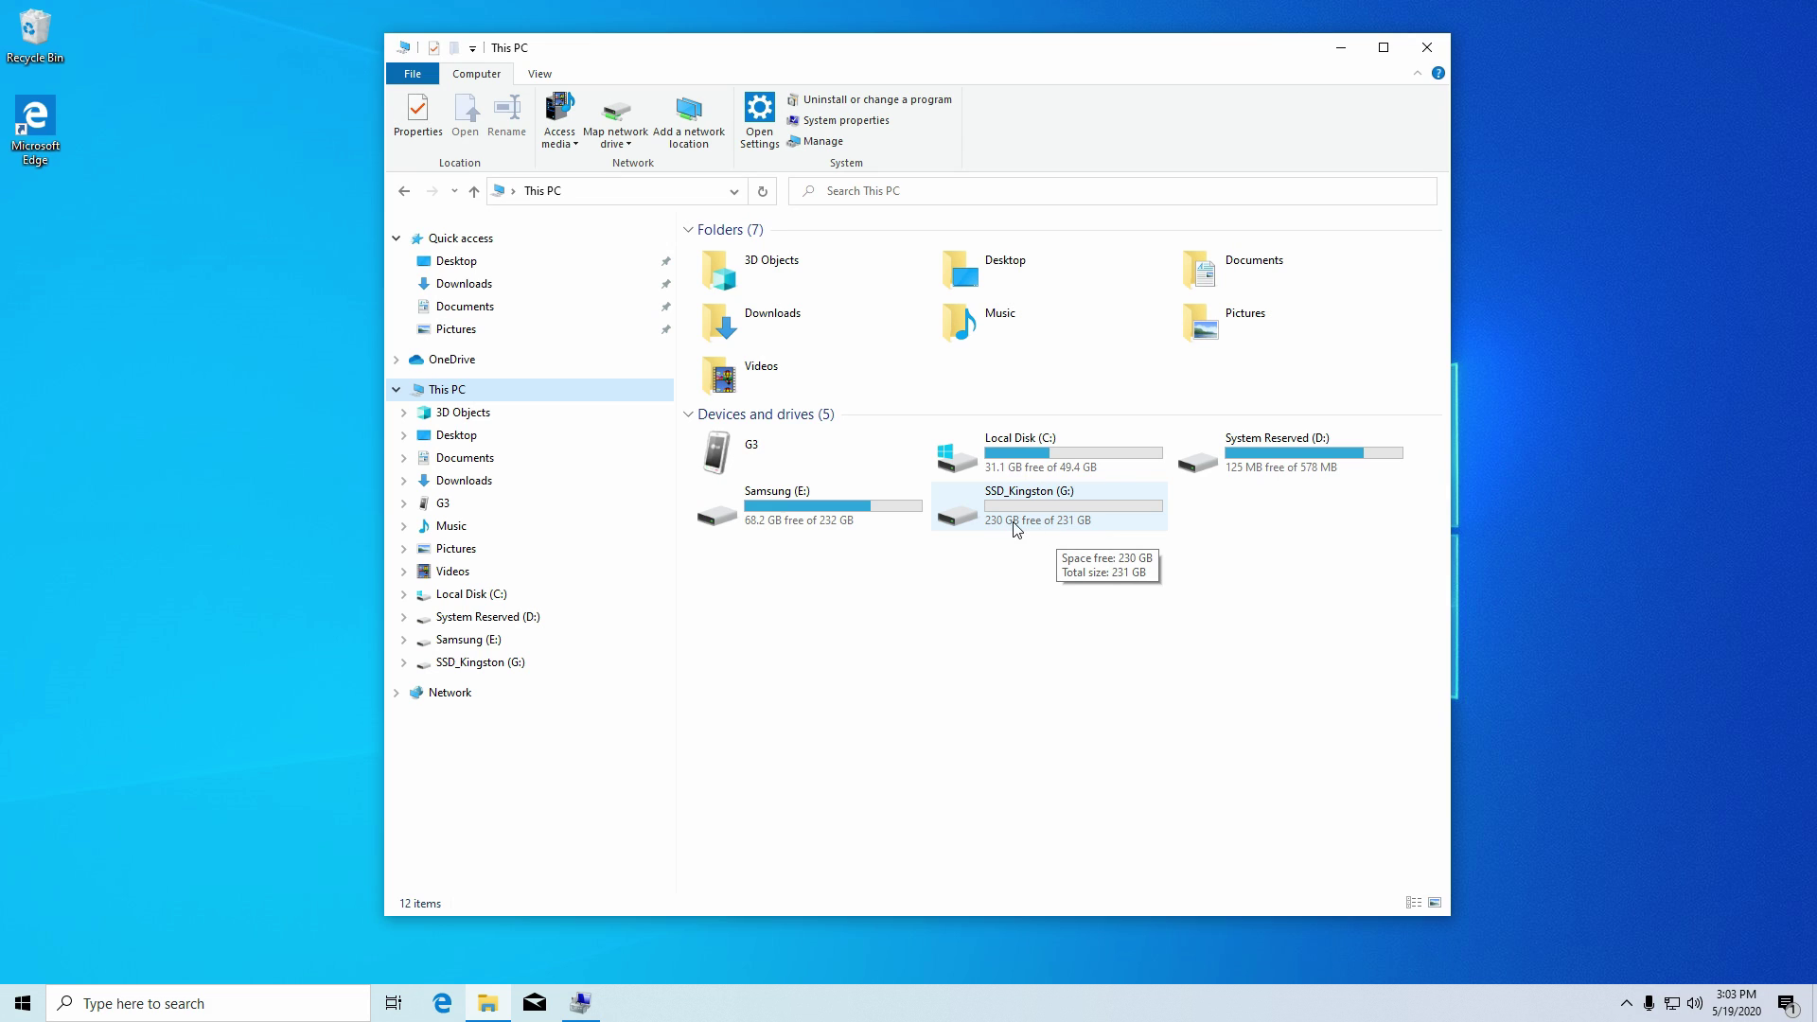
- Open SSD_Kingston (G:) and read test file 1 in Notepad, then close it
{"action": "double_click", "coordinate": [1060, 516]}
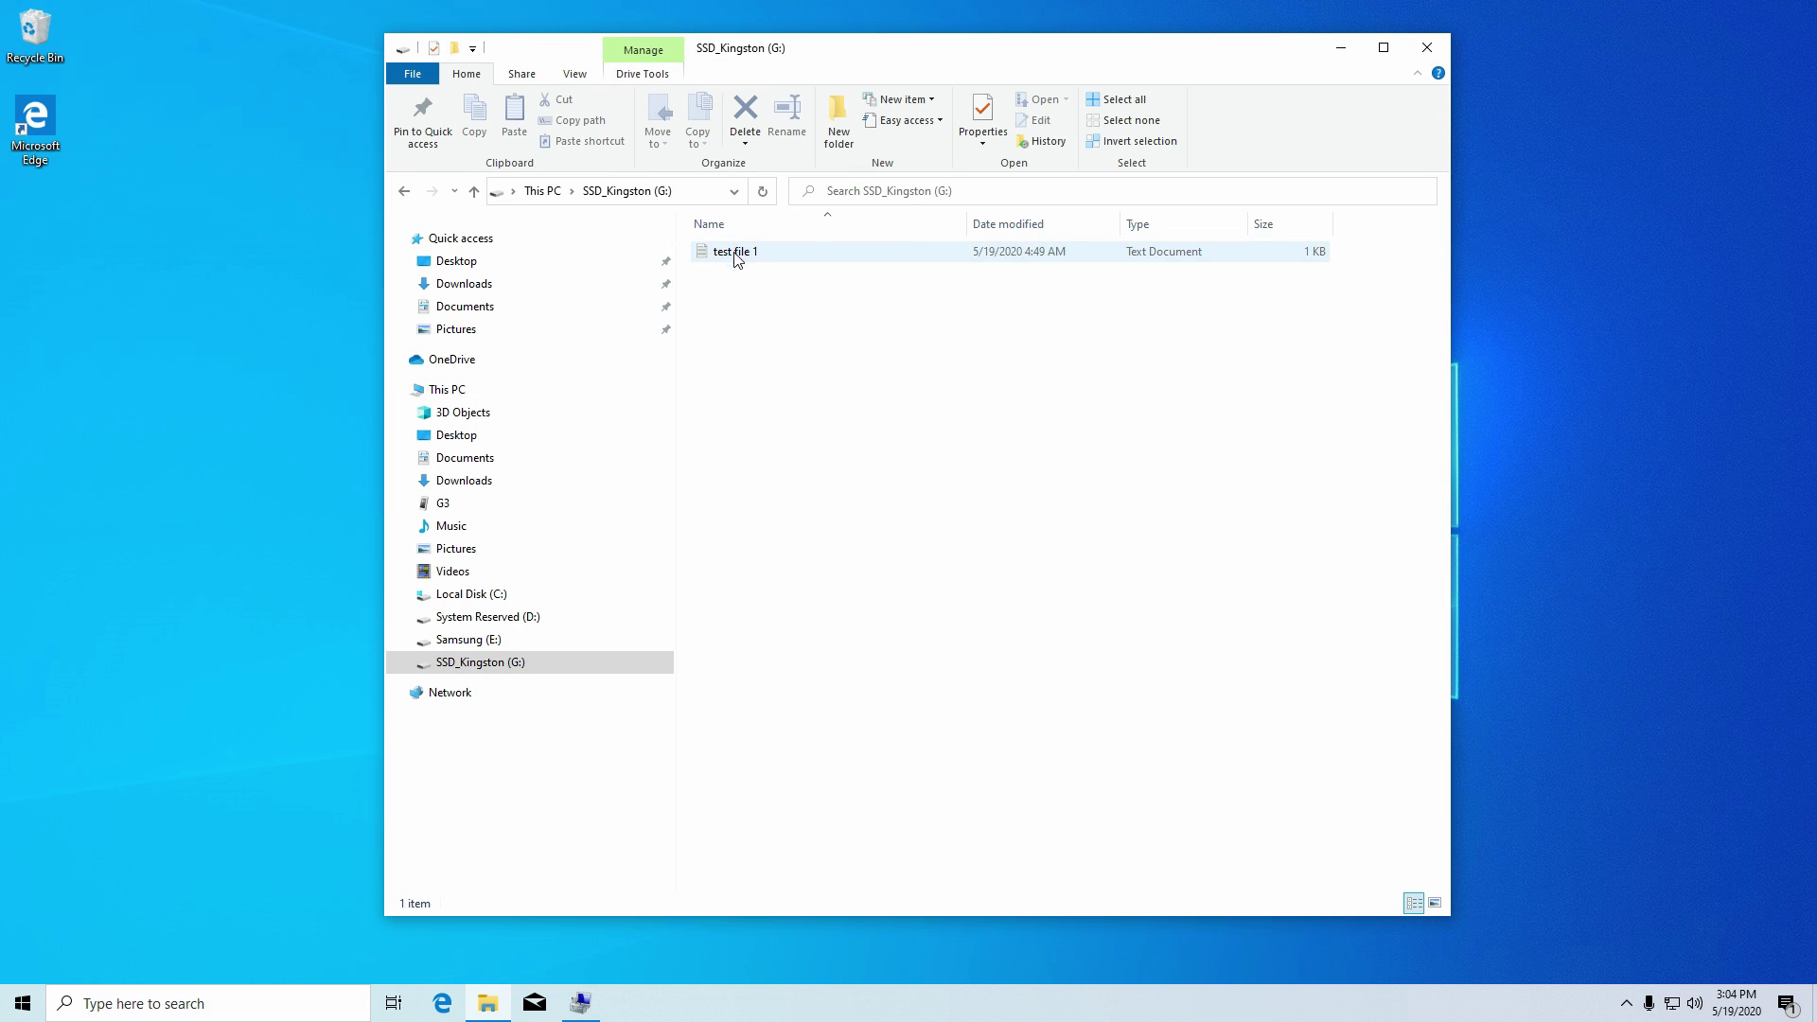
{"action": "double_click", "coordinate": [747, 256]}
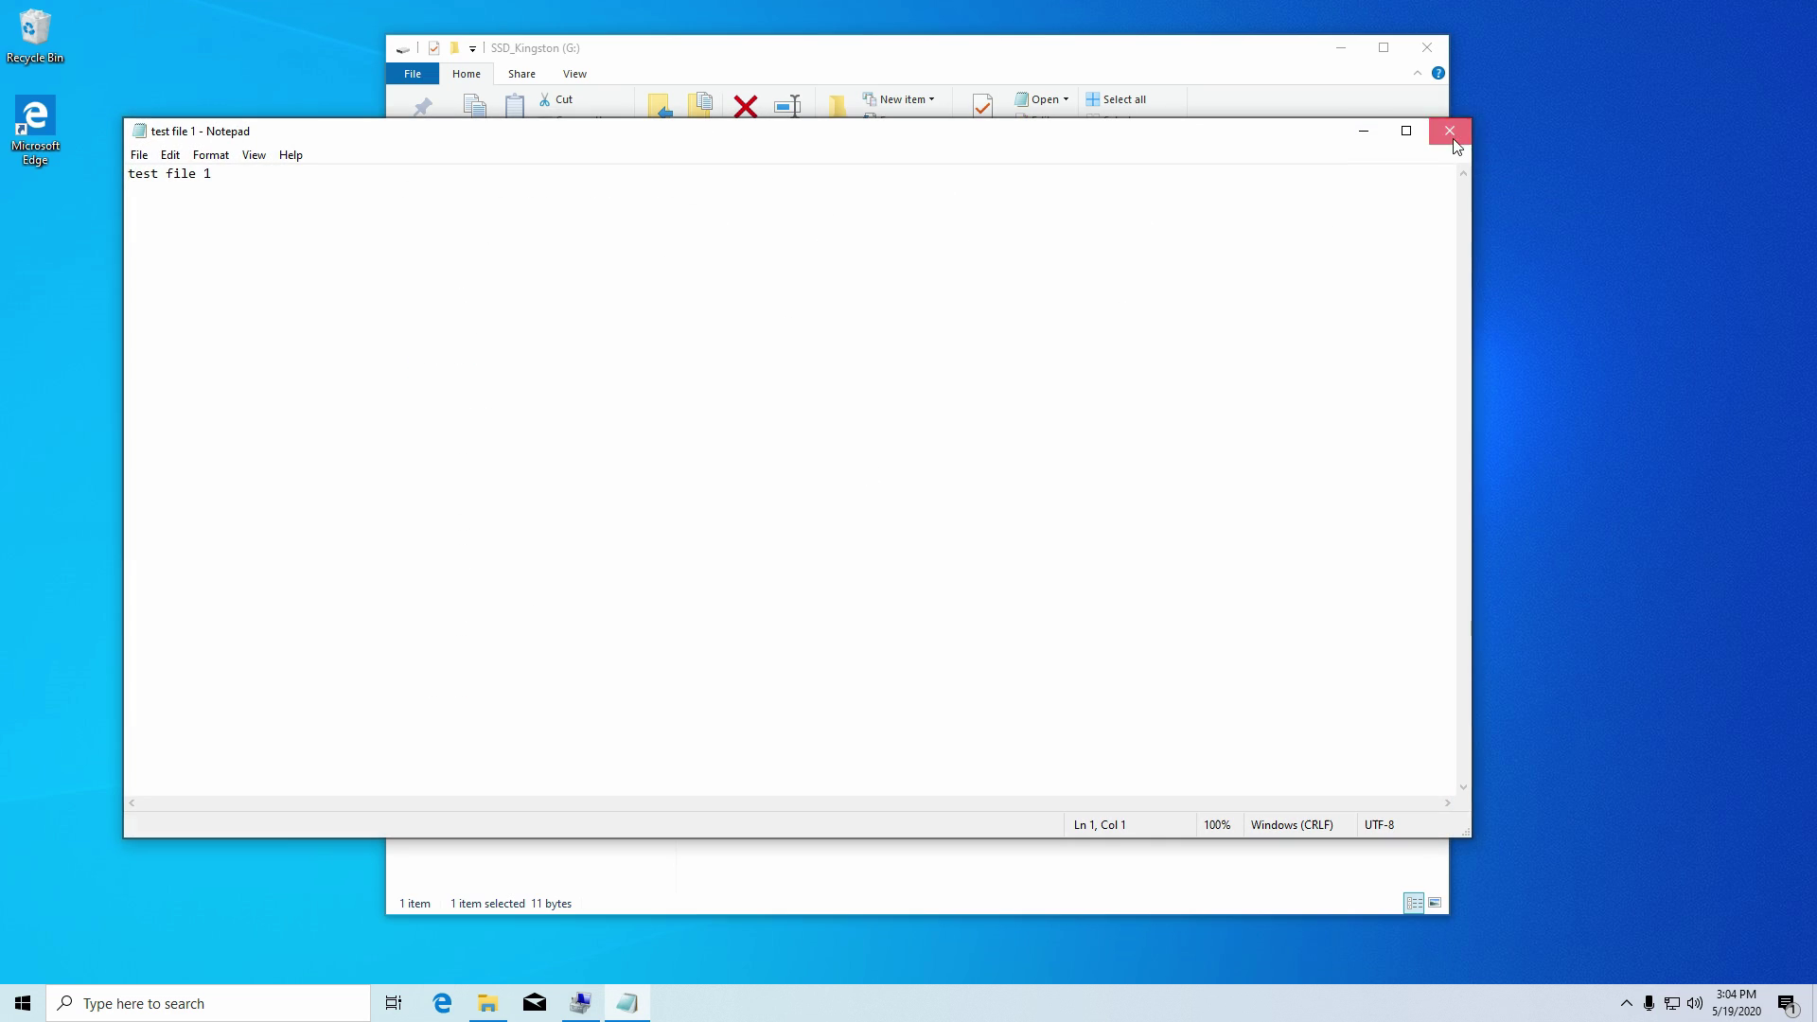
{"action": "left_click", "coordinate": [1448, 130]}
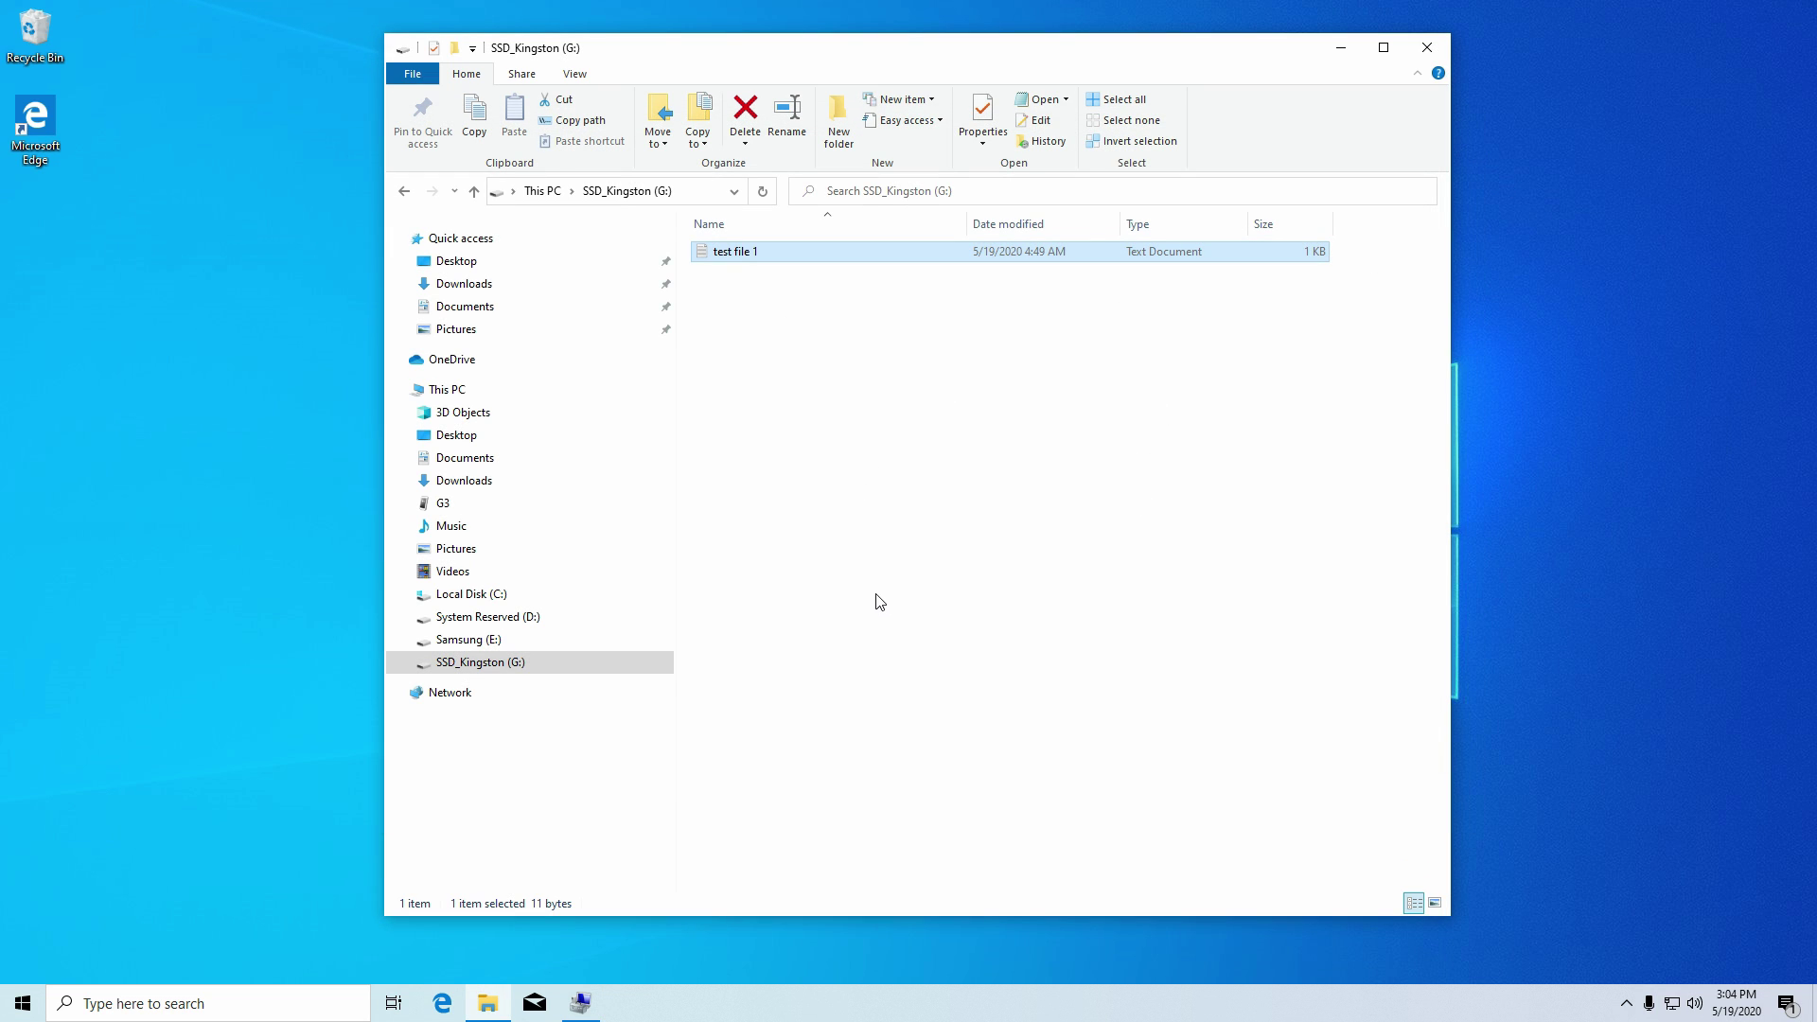
- Open Disk Management from This PC's Manage option and inspect Disk 0's options
{"action": "right_click", "coordinate": [459, 388]}
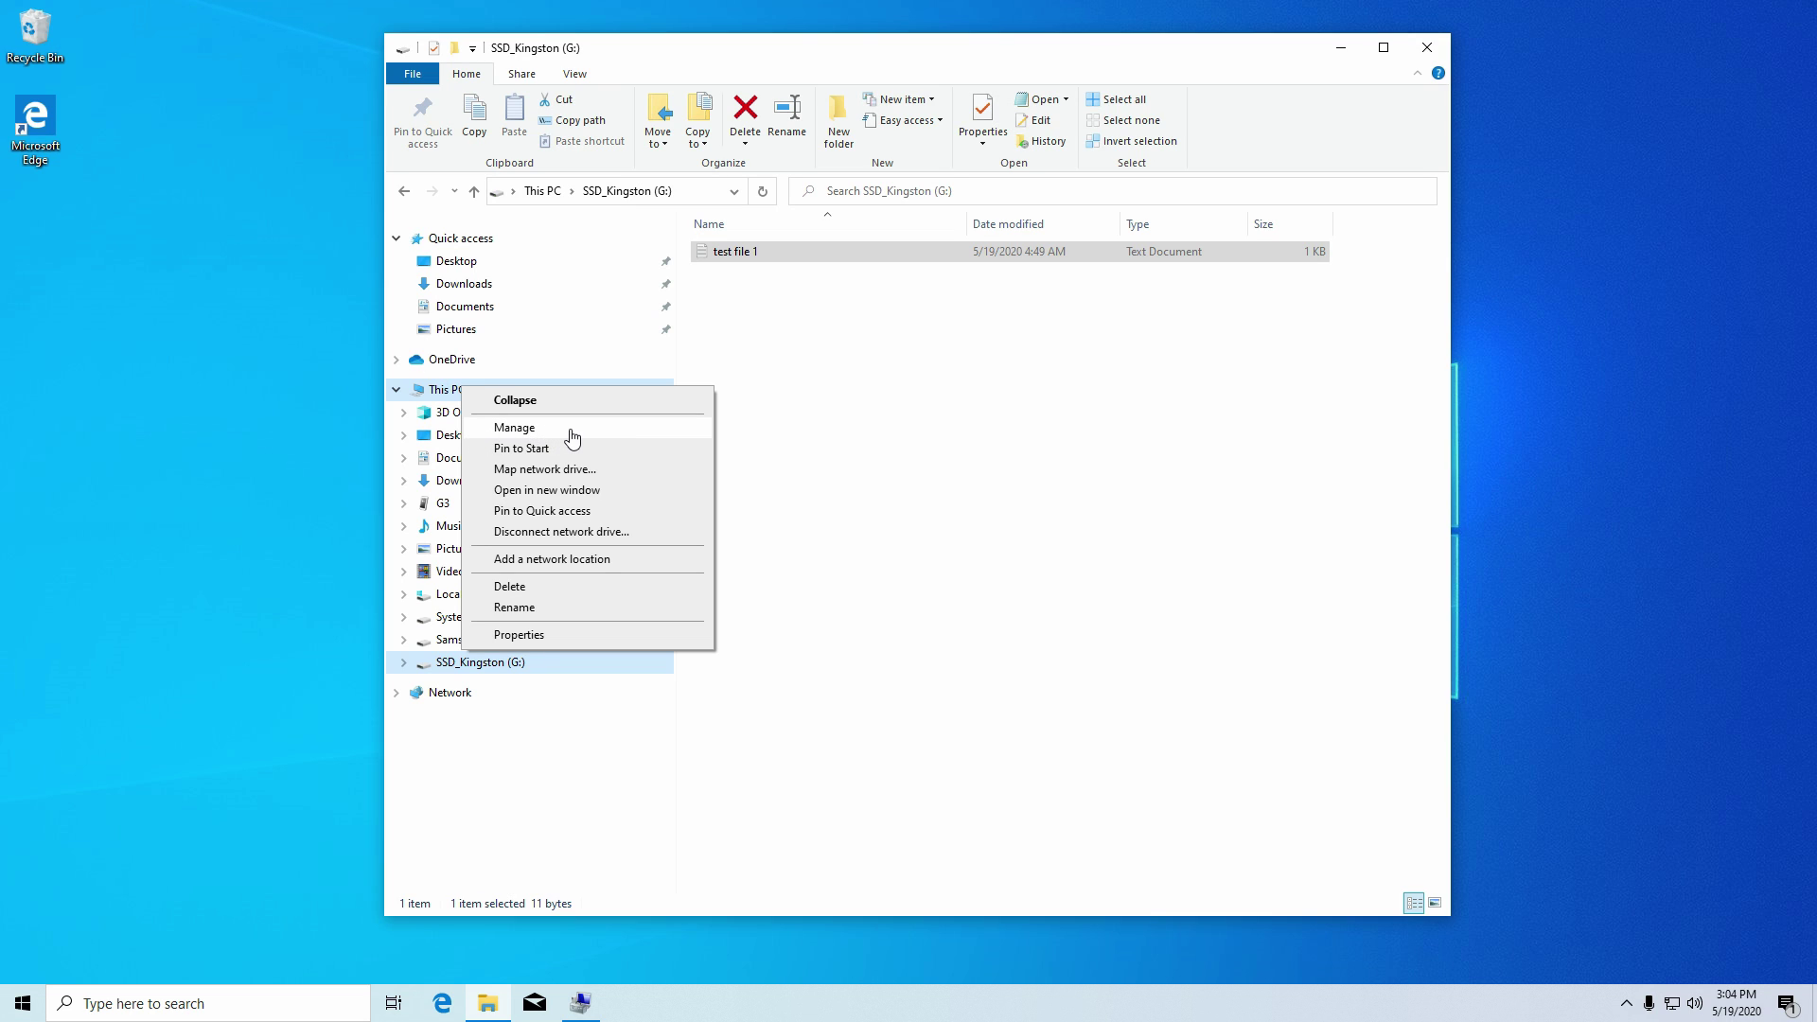
{"action": "left_click", "coordinate": [514, 428]}
{"action": "left_click", "coordinate": [125, 242]}
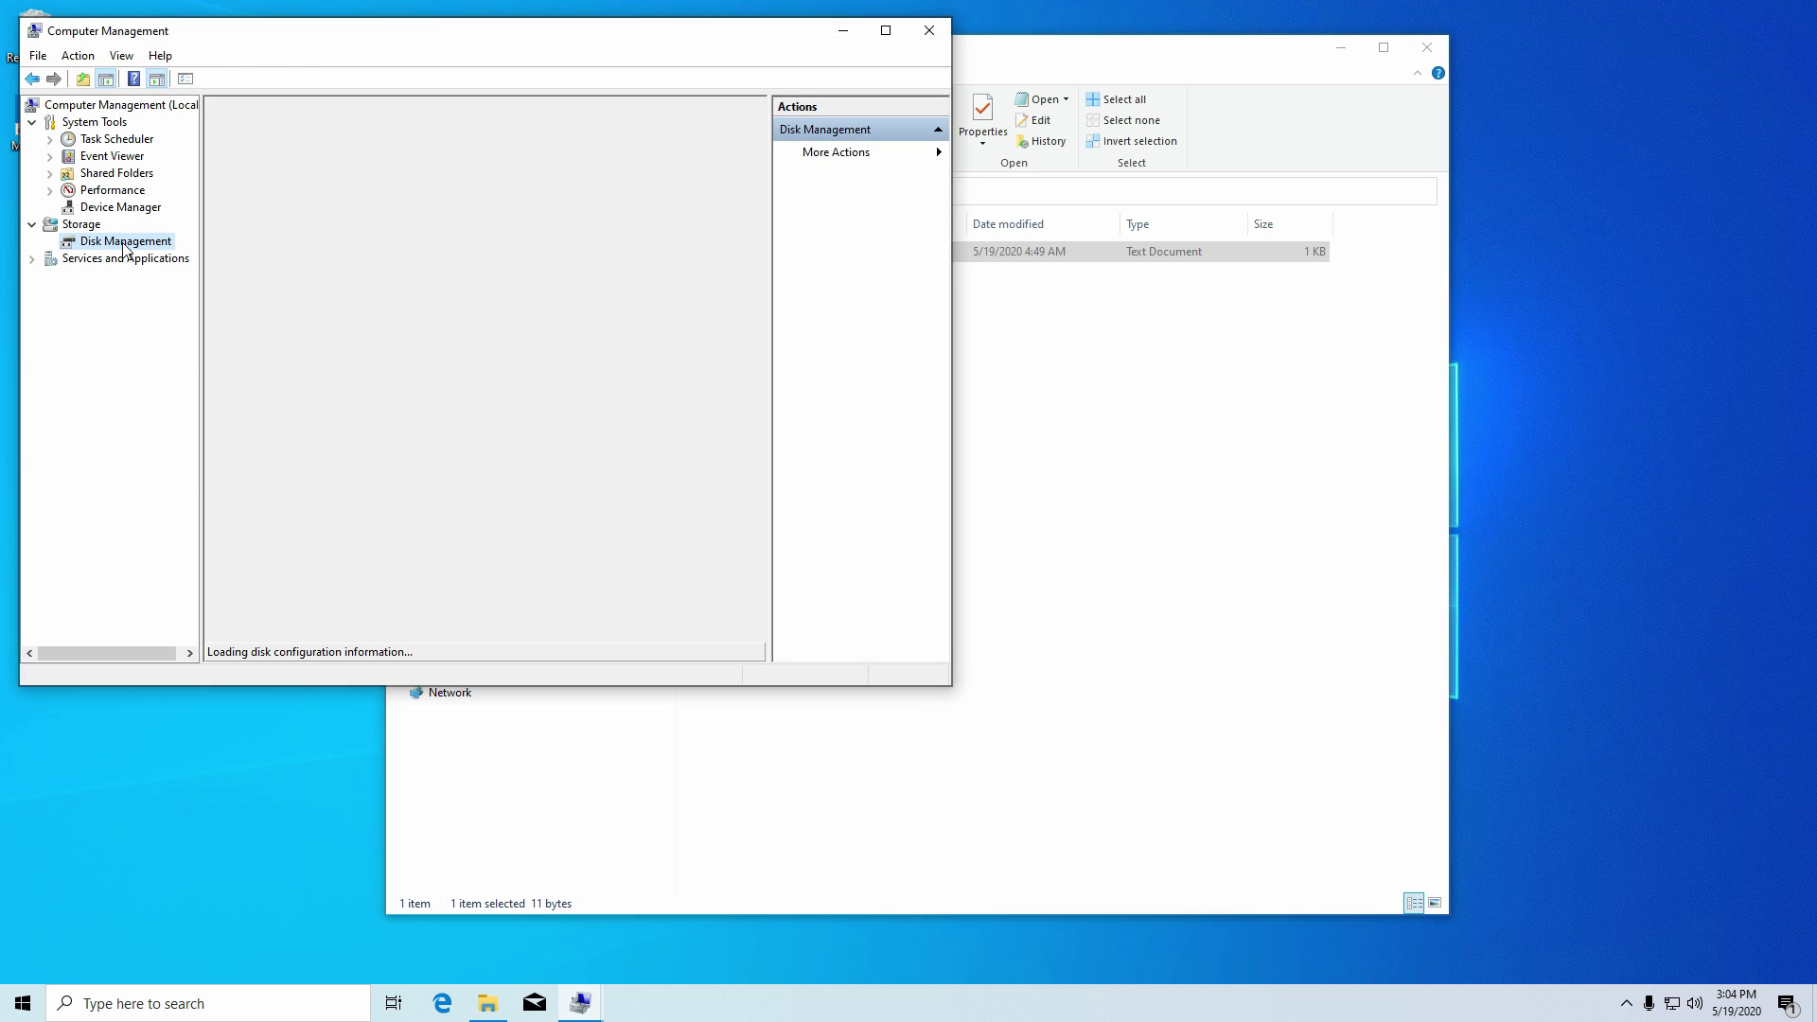
{"action": "right_click", "coordinate": [271, 420]}
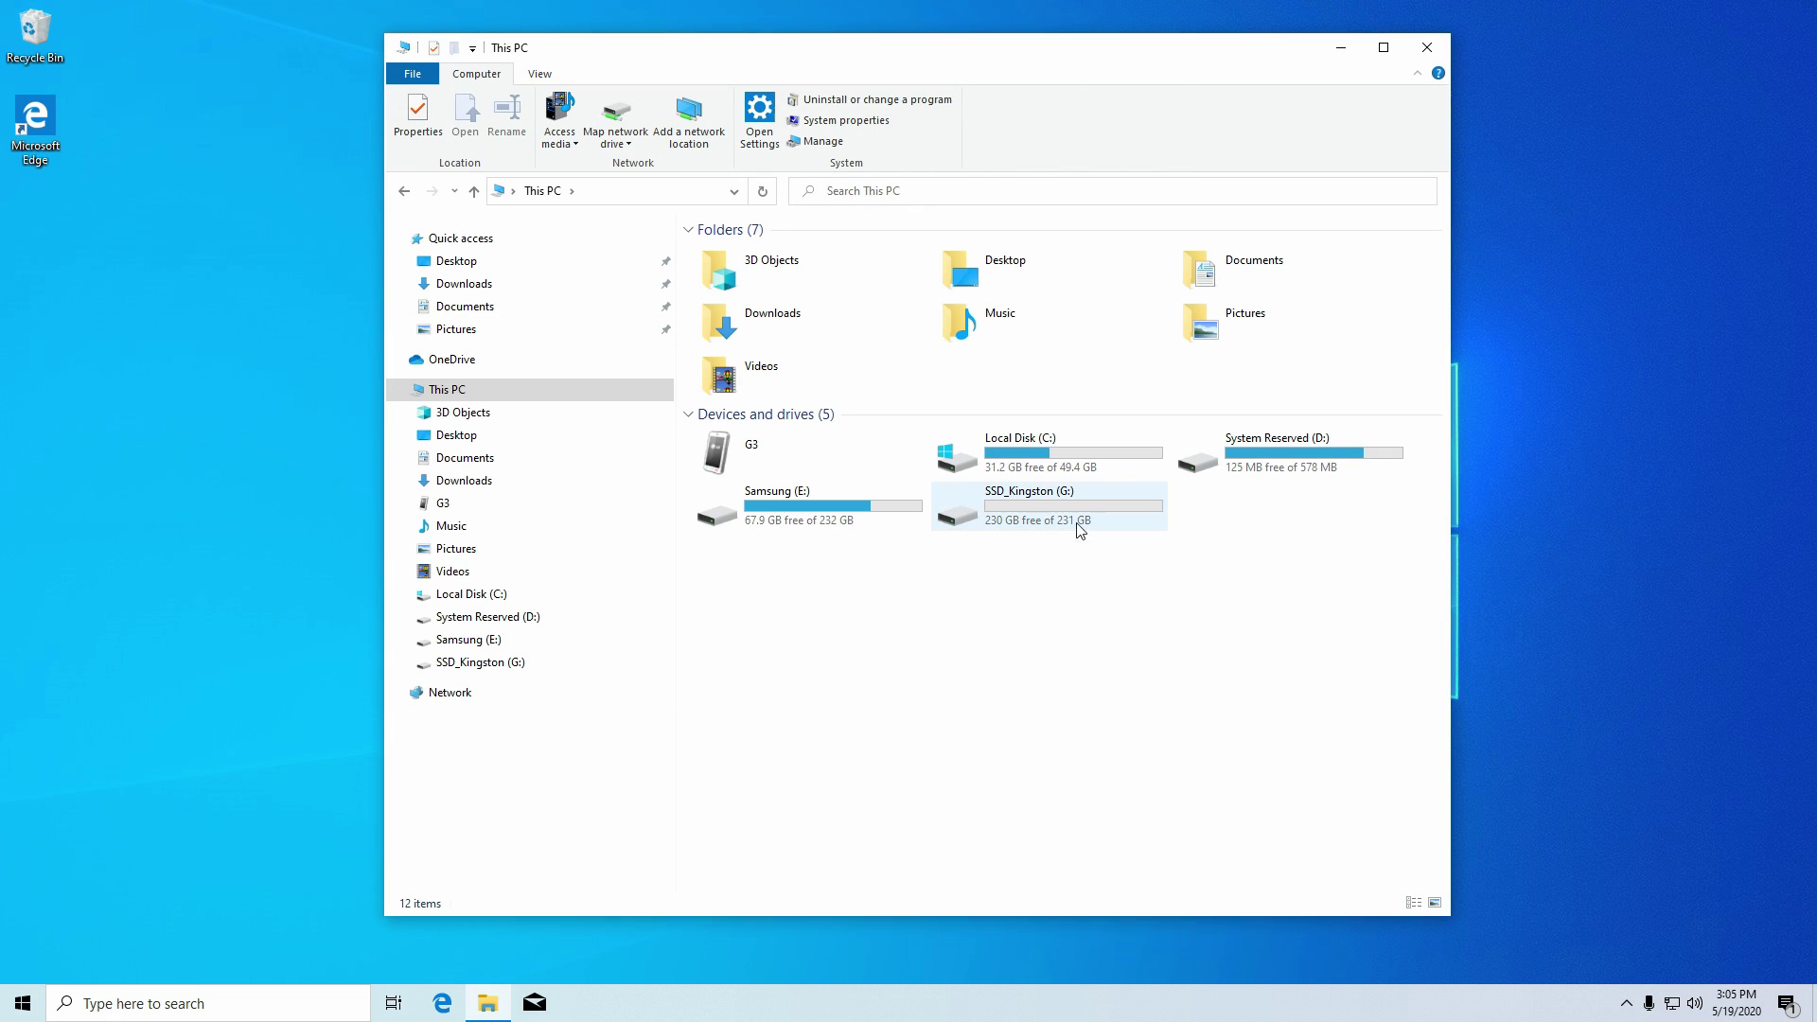
- Create a new folder named test on SSD_Kingston (G:) and open it
{"action": "double_click", "coordinate": [1069, 503]}
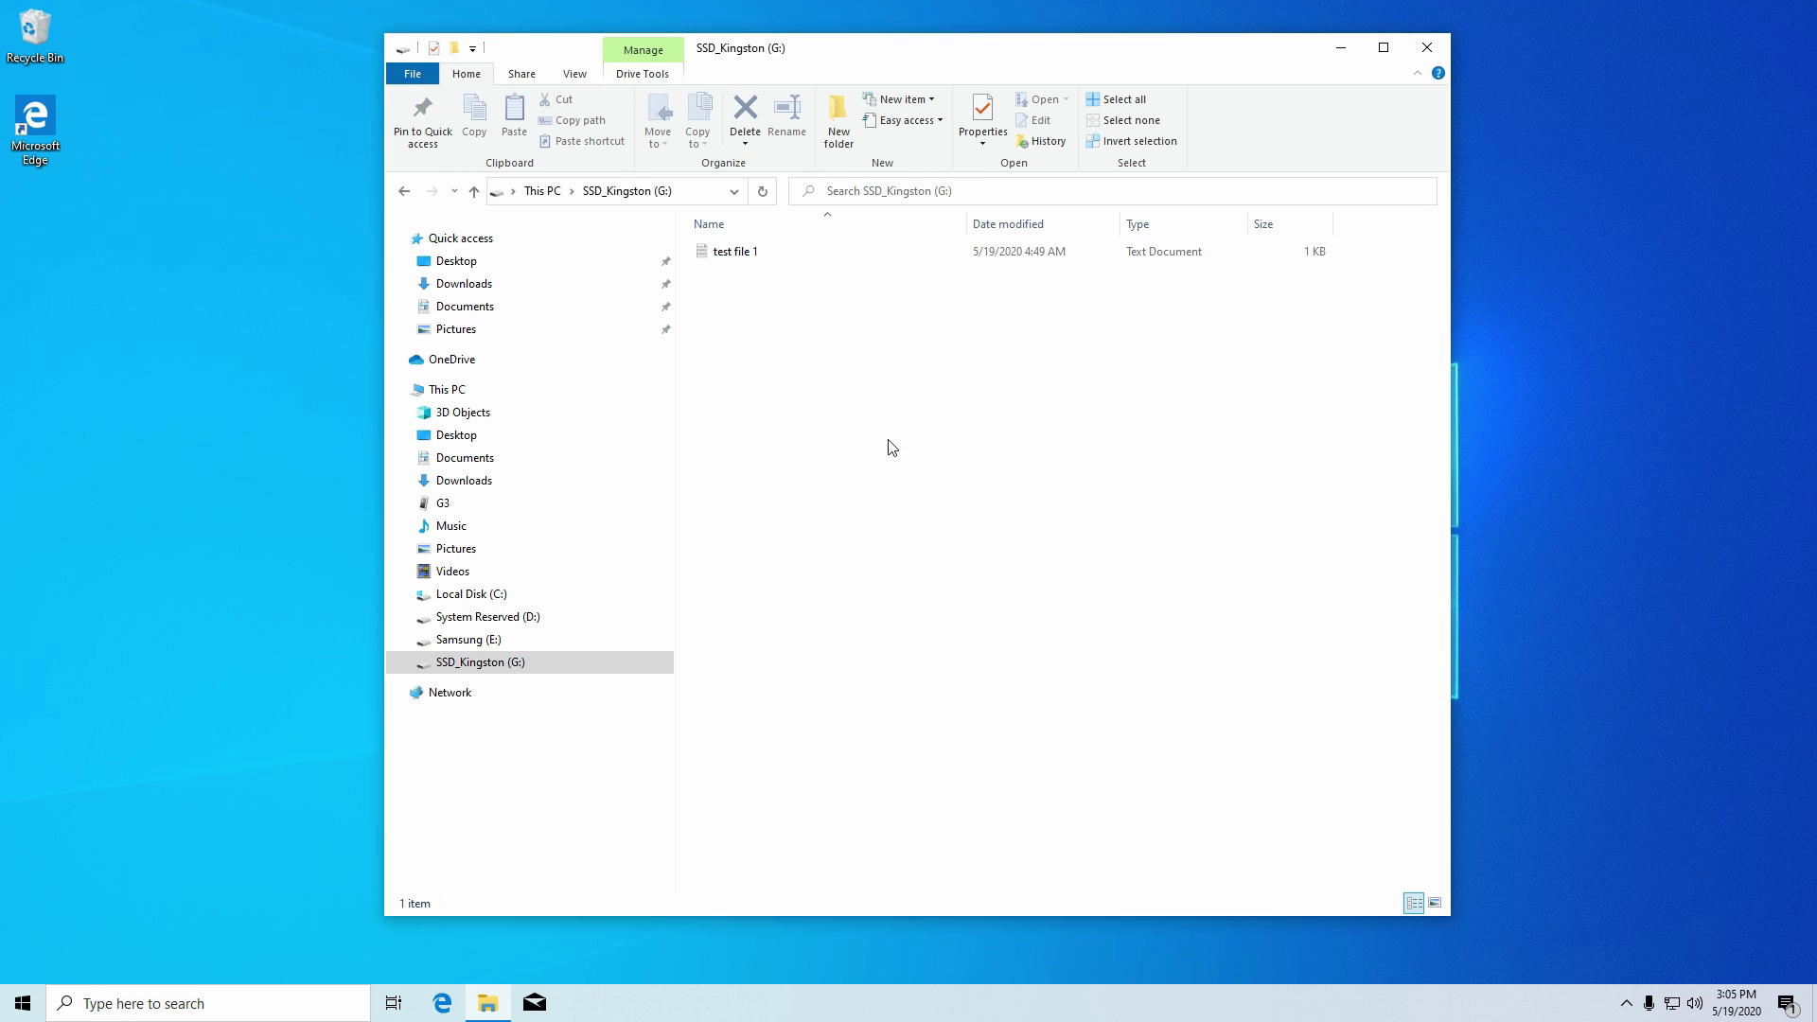
{"action": "right_click", "coordinate": [888, 439]}
{"action": "mouse_move", "coordinate": [977, 670]}
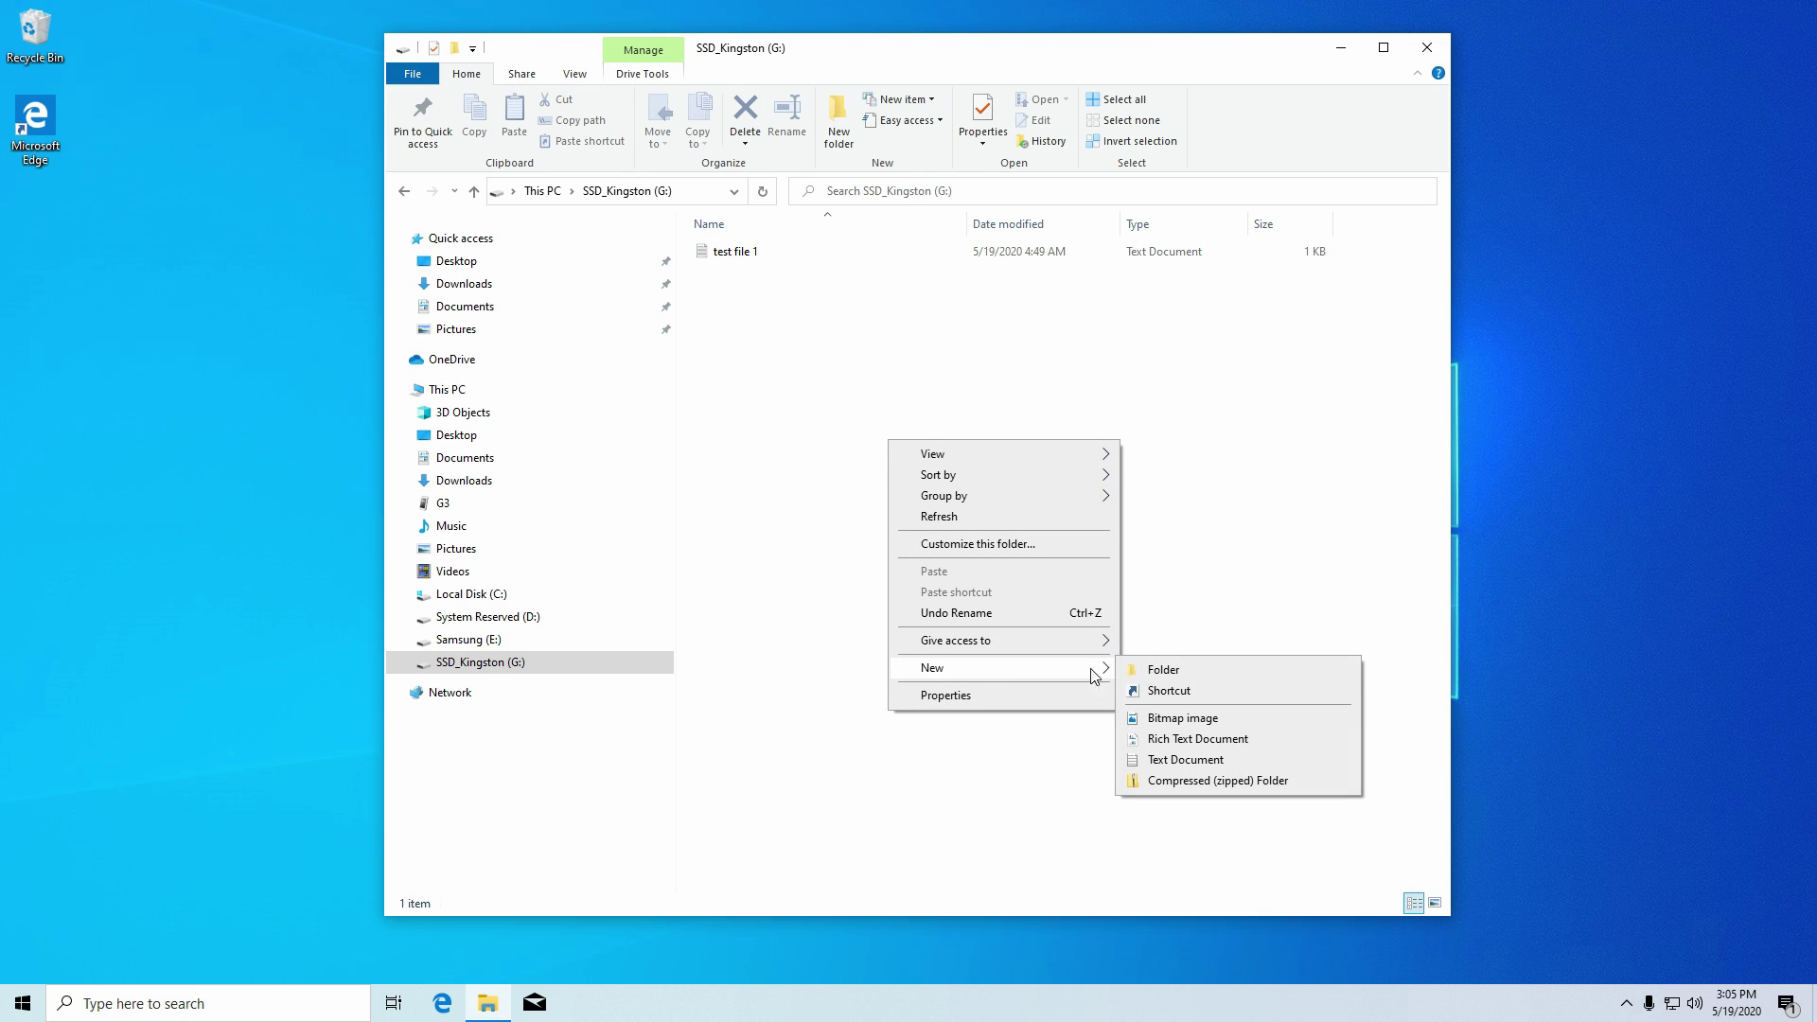
{"action": "left_click", "coordinate": [1179, 672]}
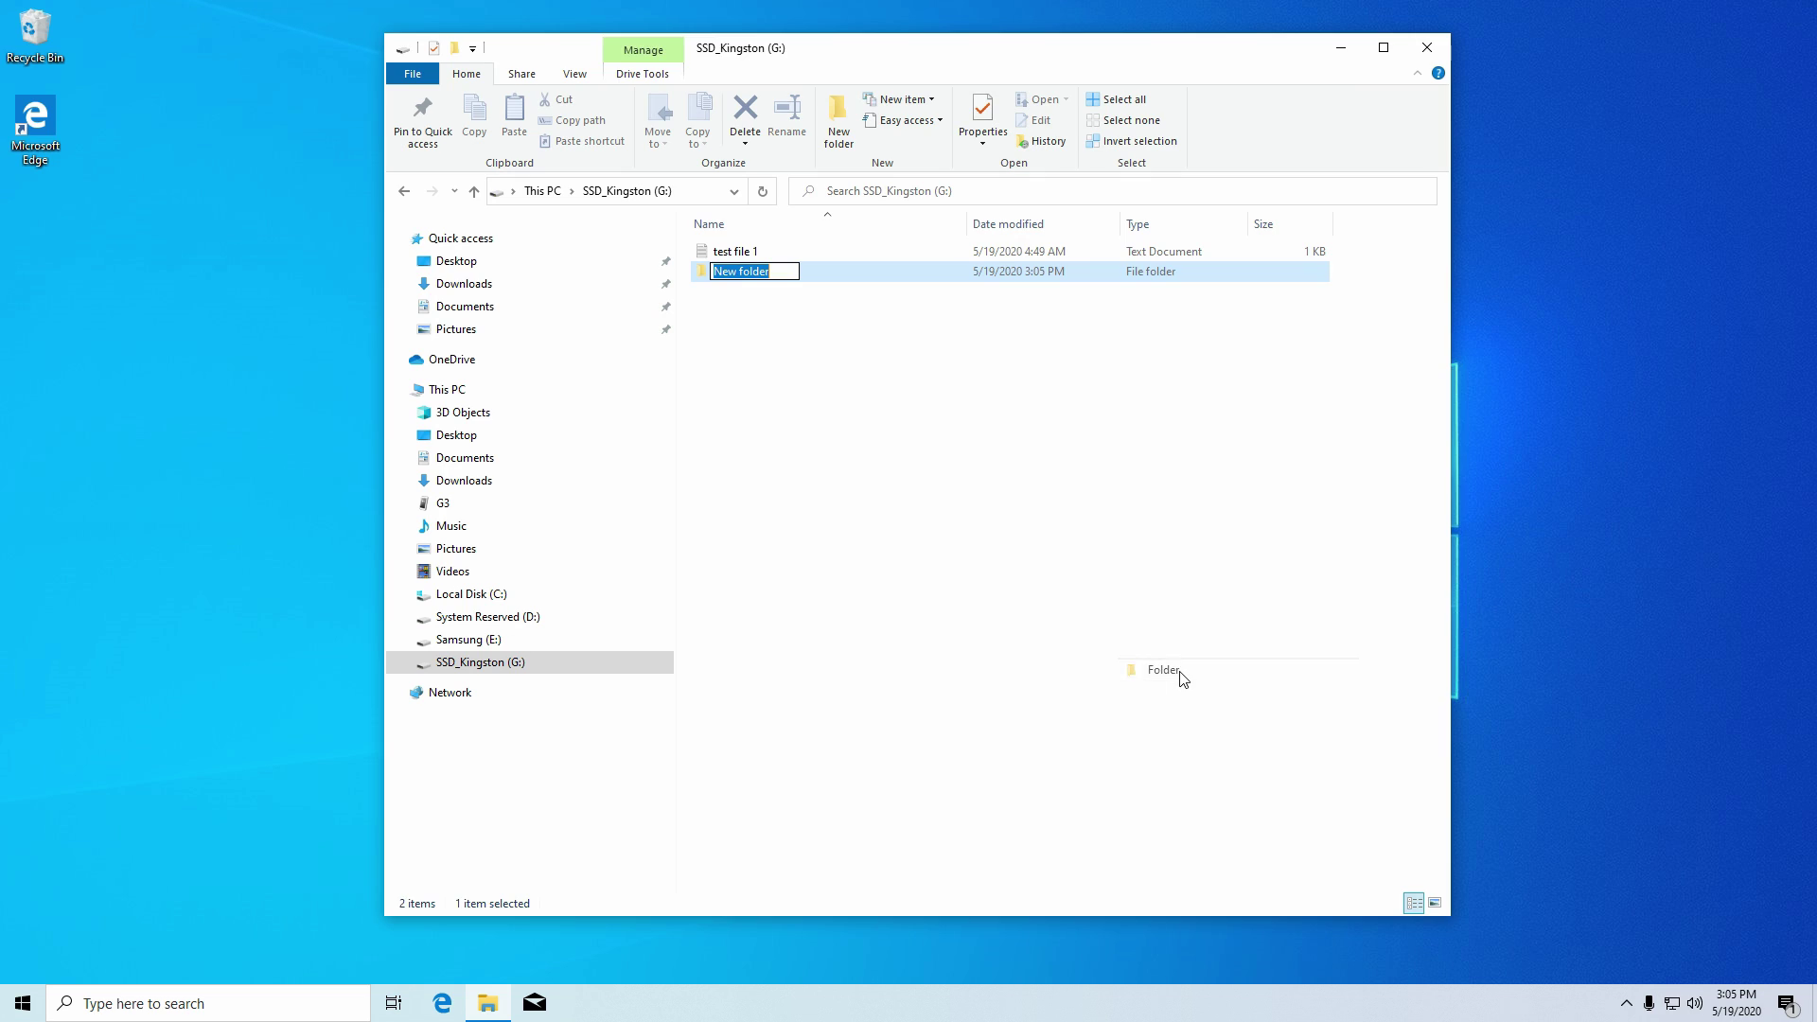
{"action": "type", "text": "test"}
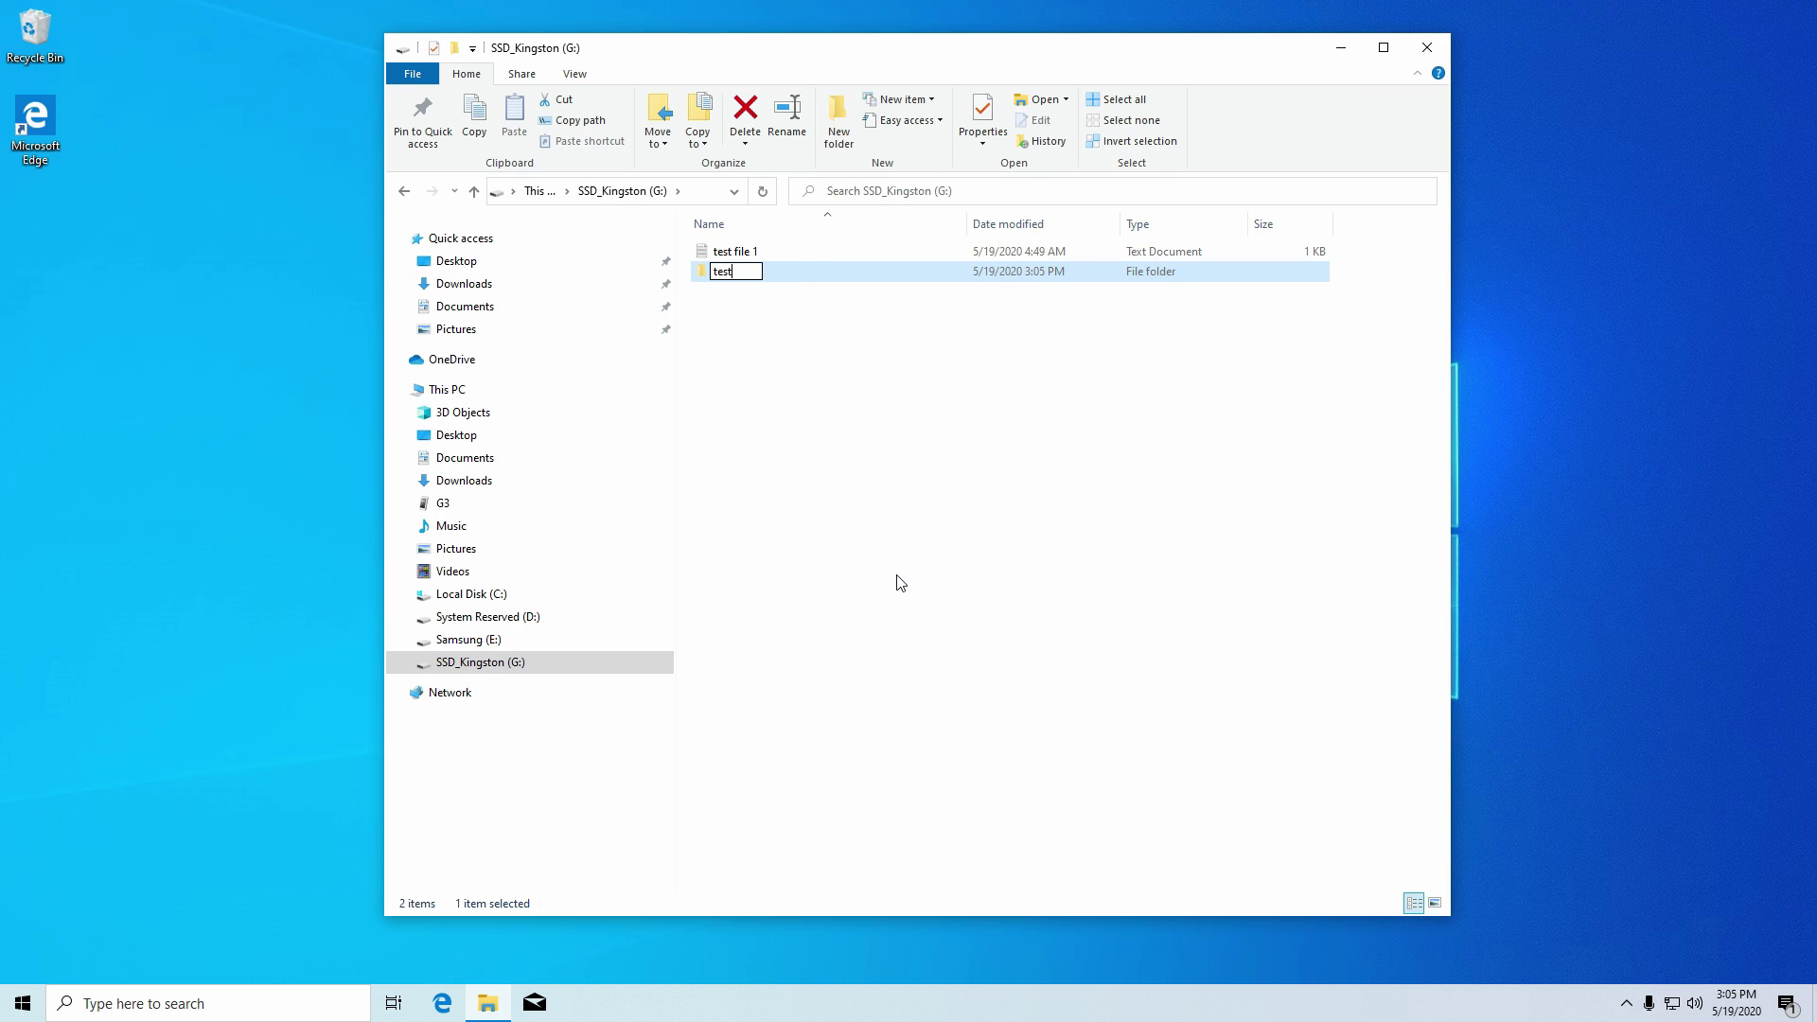
{"action": "key", "text": "Return"}
{"action": "key", "text": "Return"}
- In test, save a text file 'created under Windows 10 Home edition' containing 12345, then show the Windows edition
{"action": "right_click", "coordinate": [795, 384]}
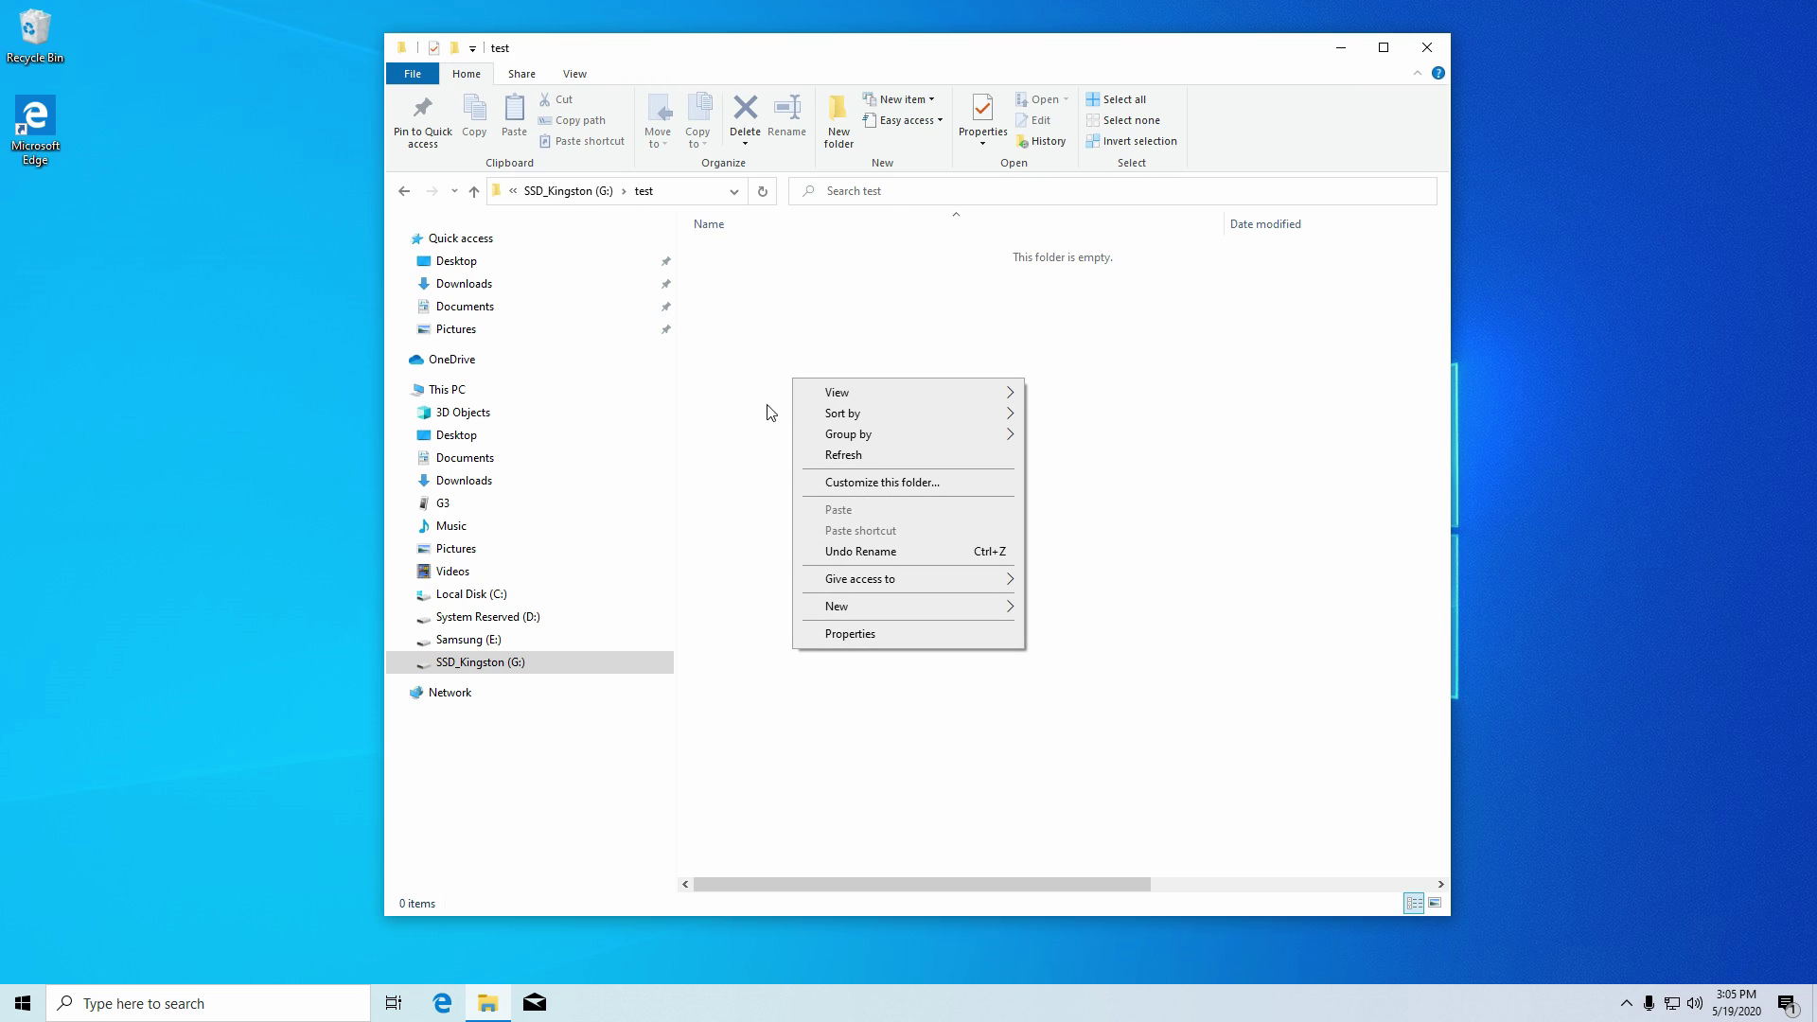
{"action": "mouse_move", "coordinate": [802, 608]}
{"action": "left_click", "coordinate": [1089, 698]}
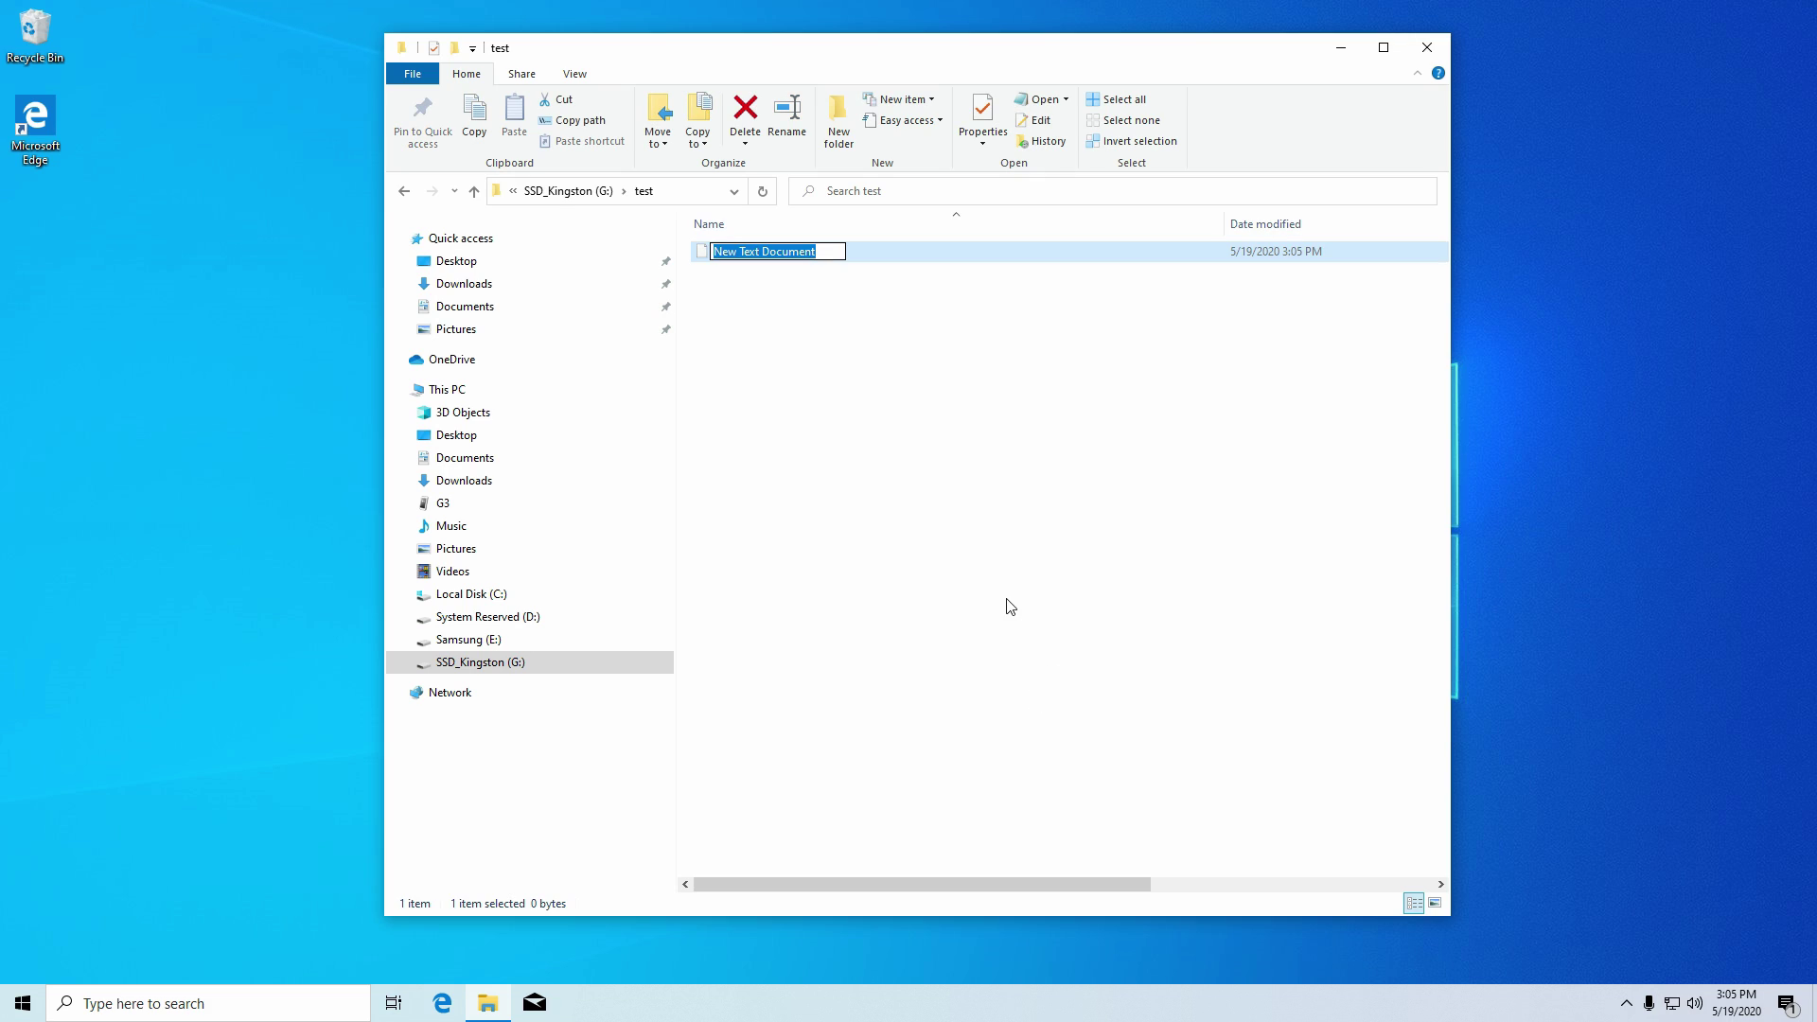
{"action": "type", "text": "created under "}
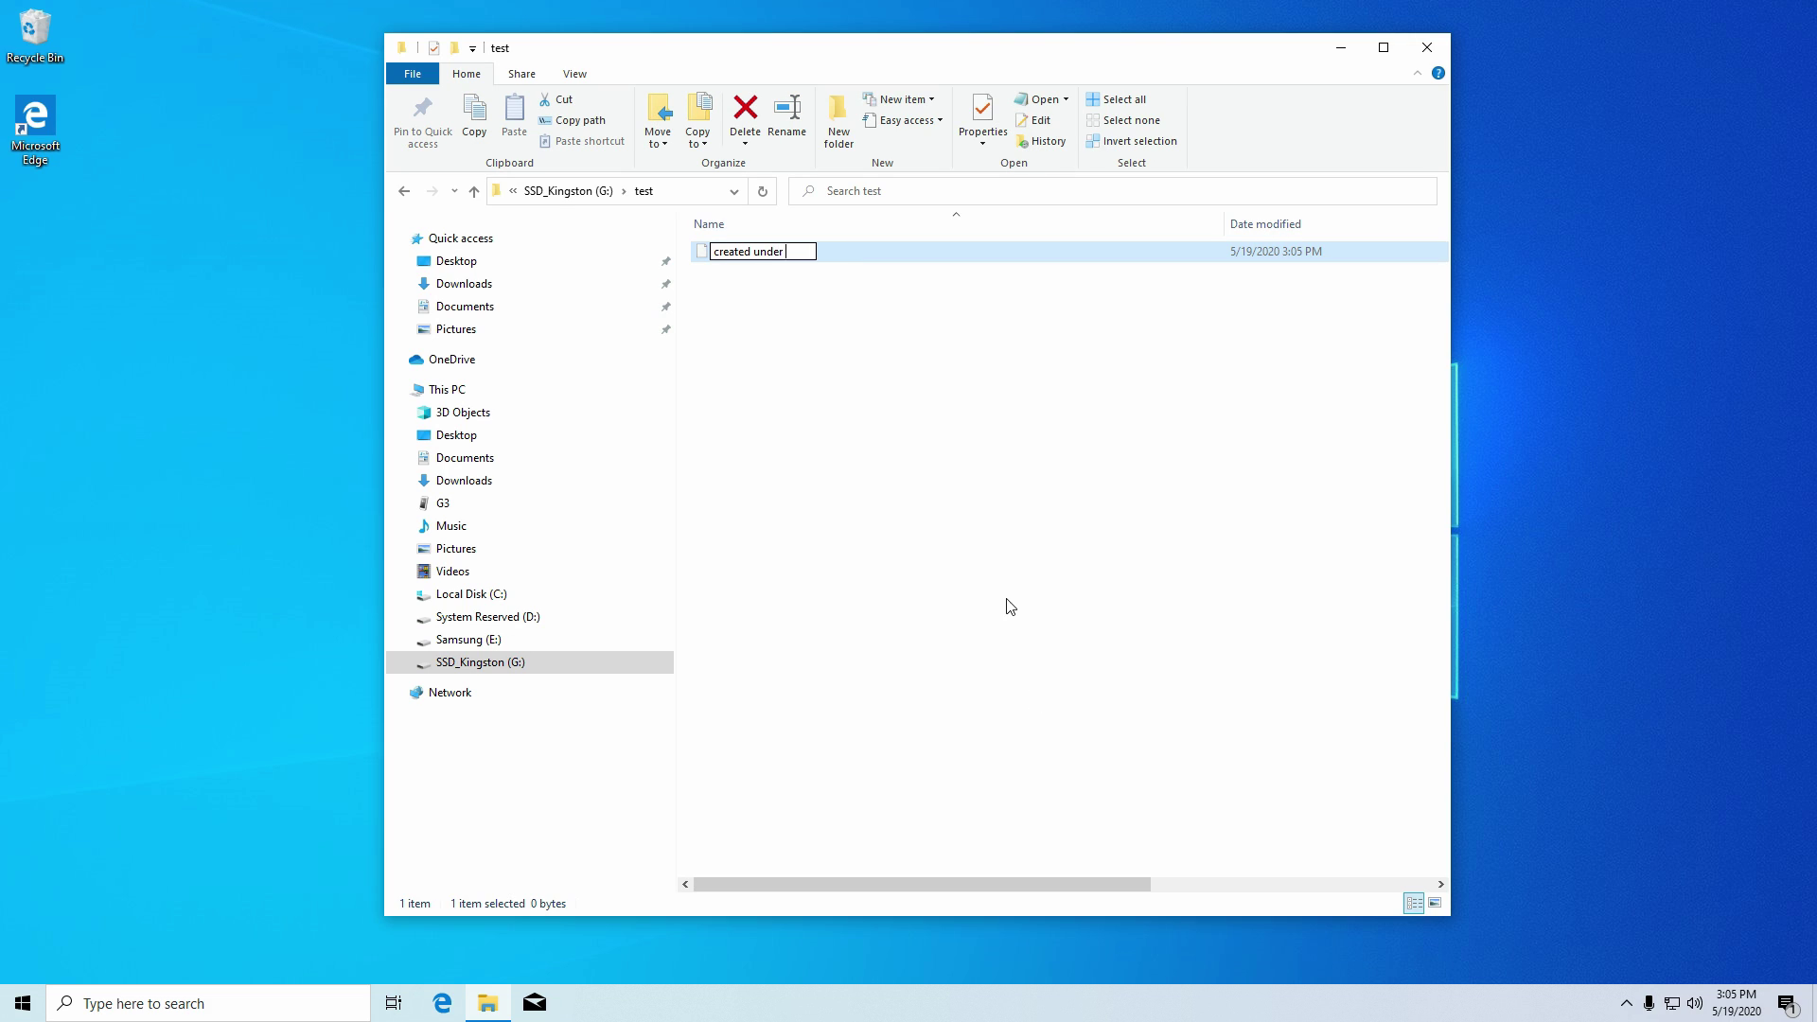
{"action": "type", "text": "Windows 10 Home ed"}
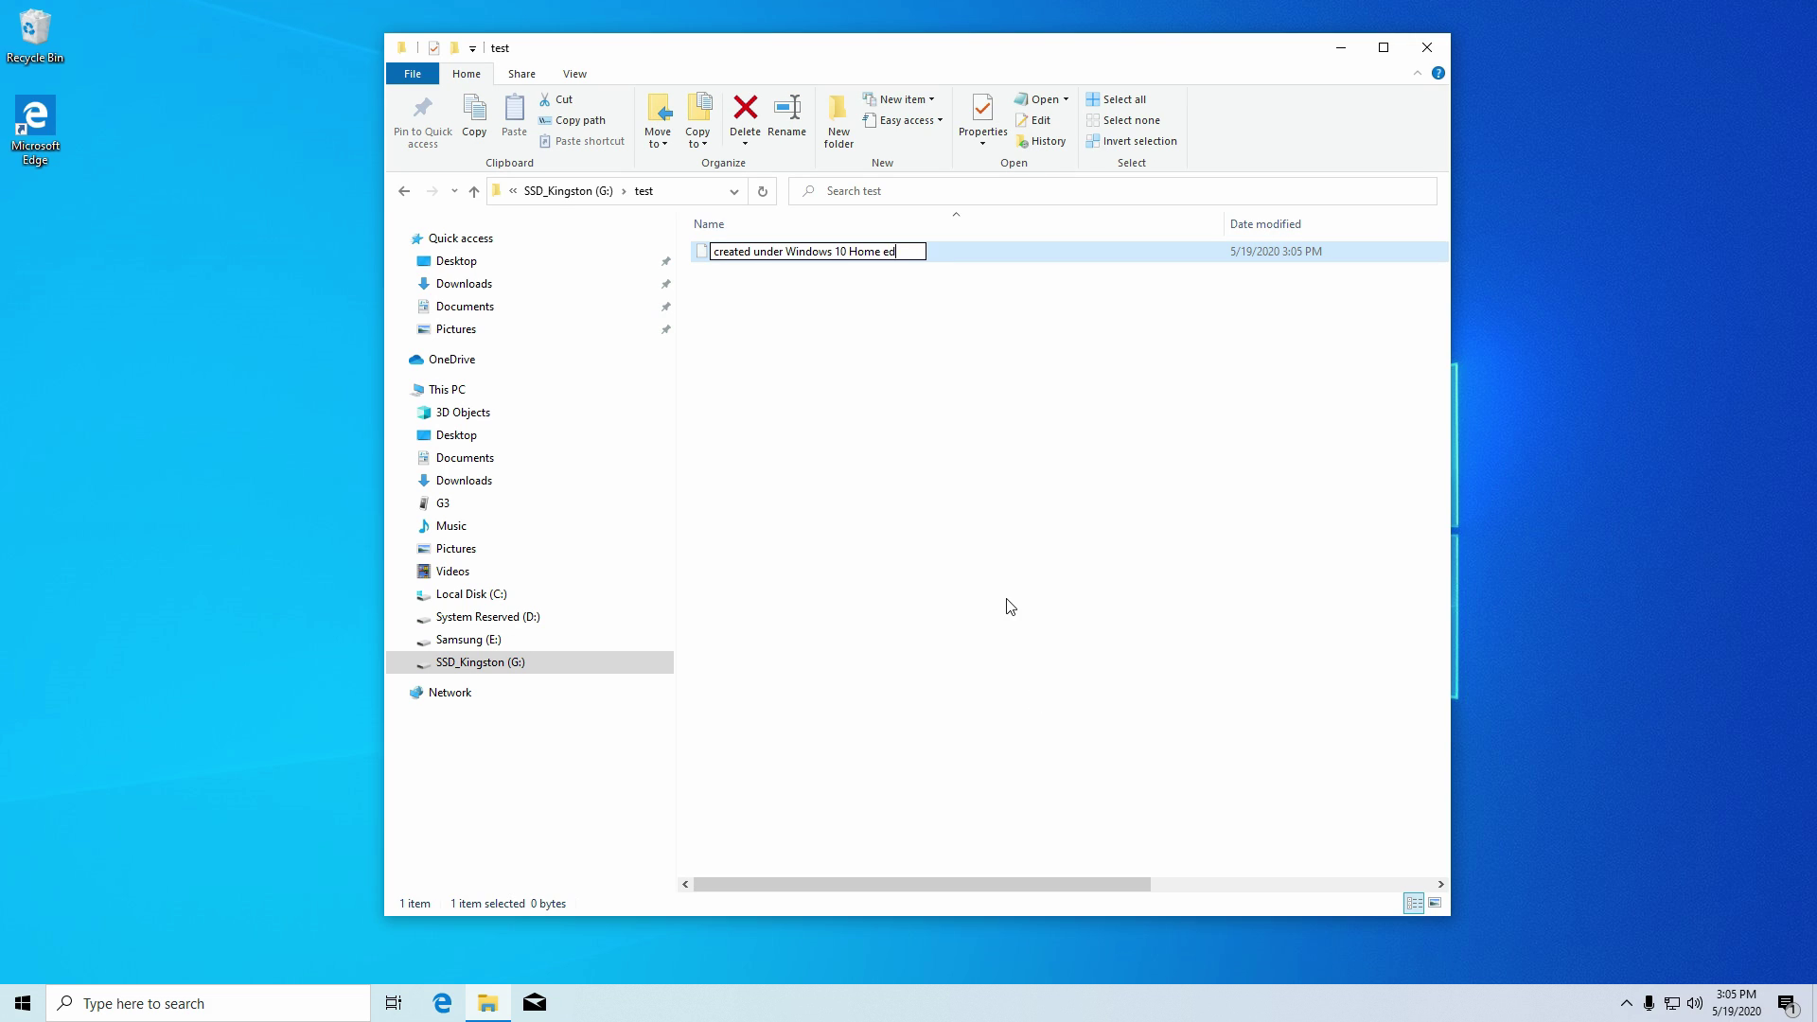
{"action": "type", "text": "ition"}
{"action": "key", "text": "Return"}
{"action": "key", "text": "Return"}
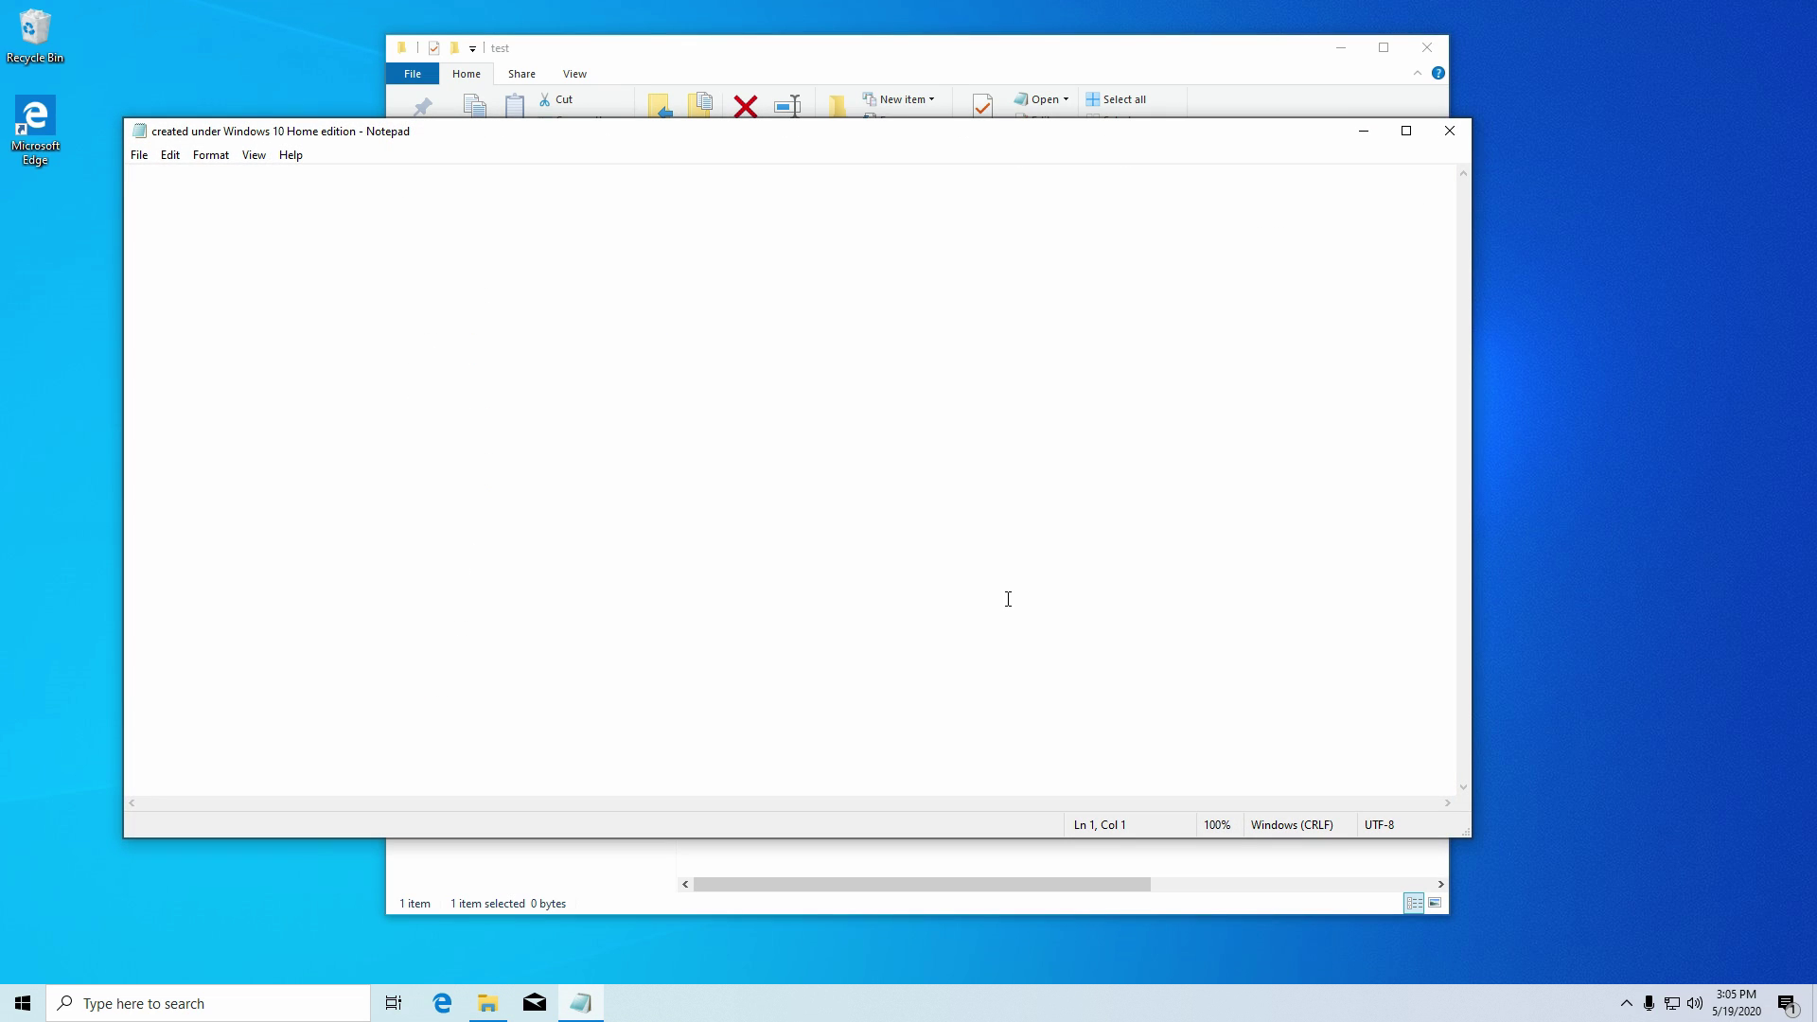
{"action": "type", "text": "12345"}
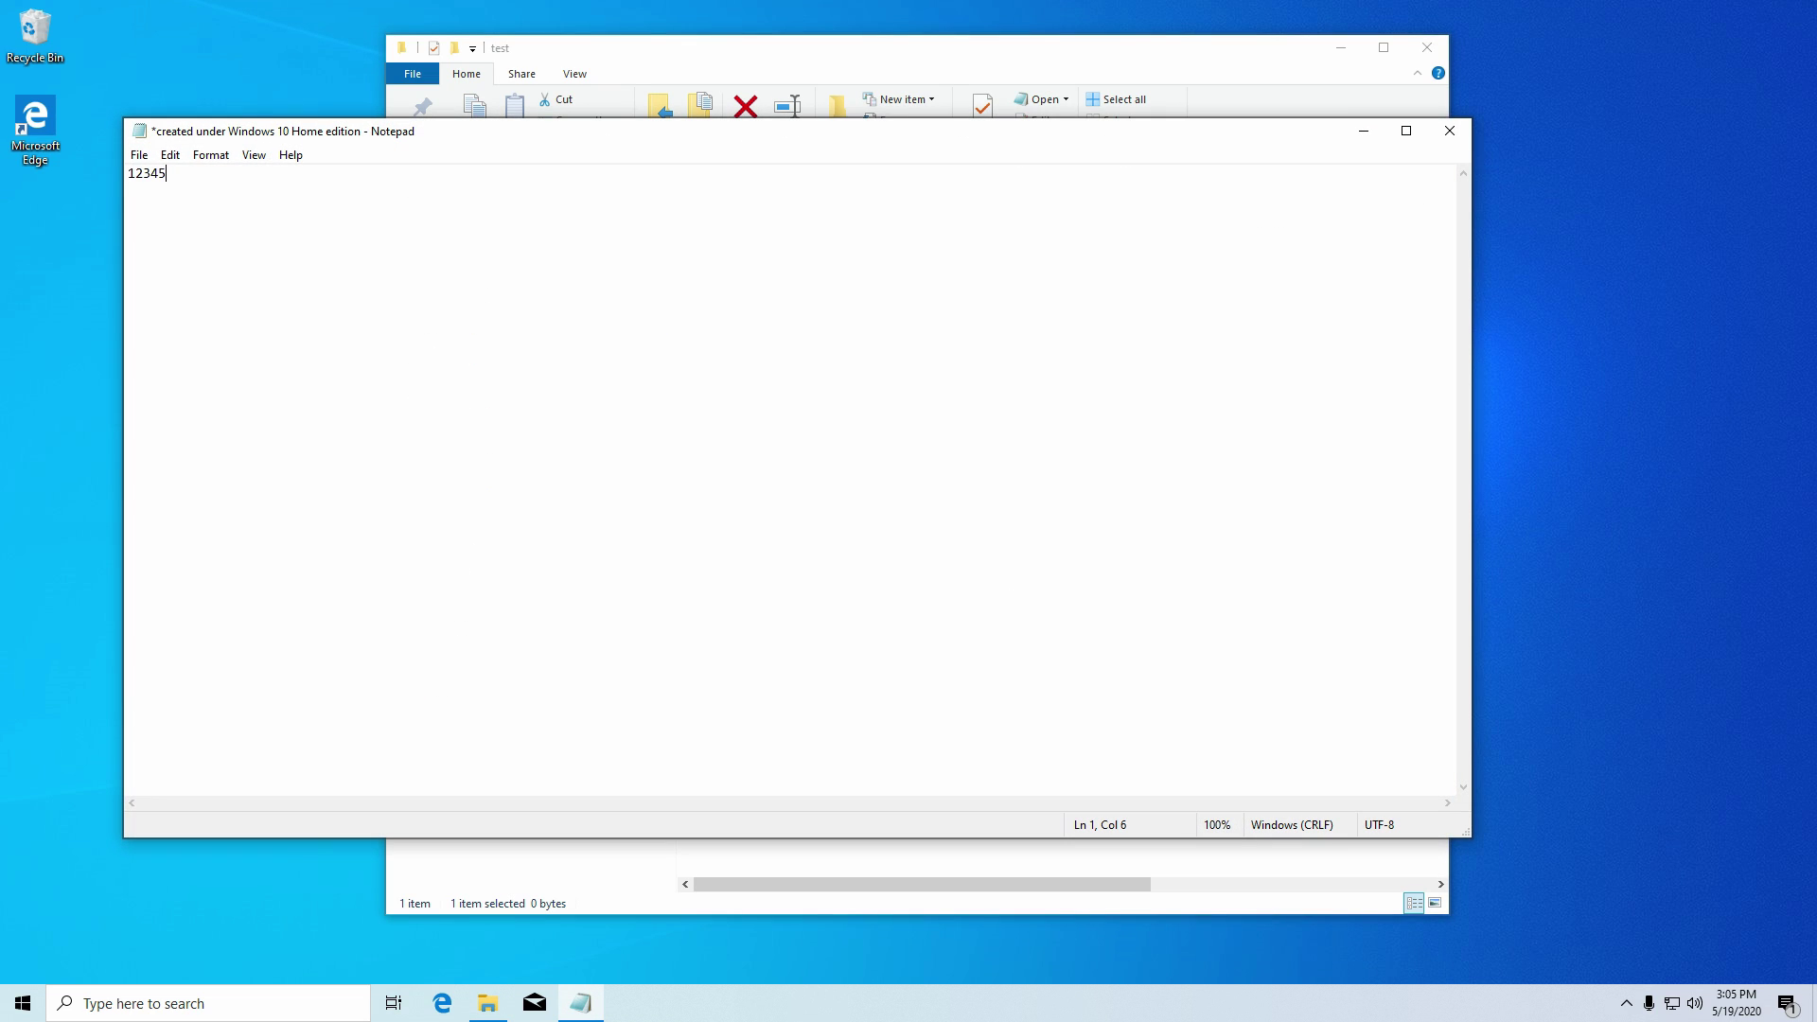
{"action": "left_click", "coordinate": [1449, 131]}
{"action": "left_click", "coordinate": [856, 512]}
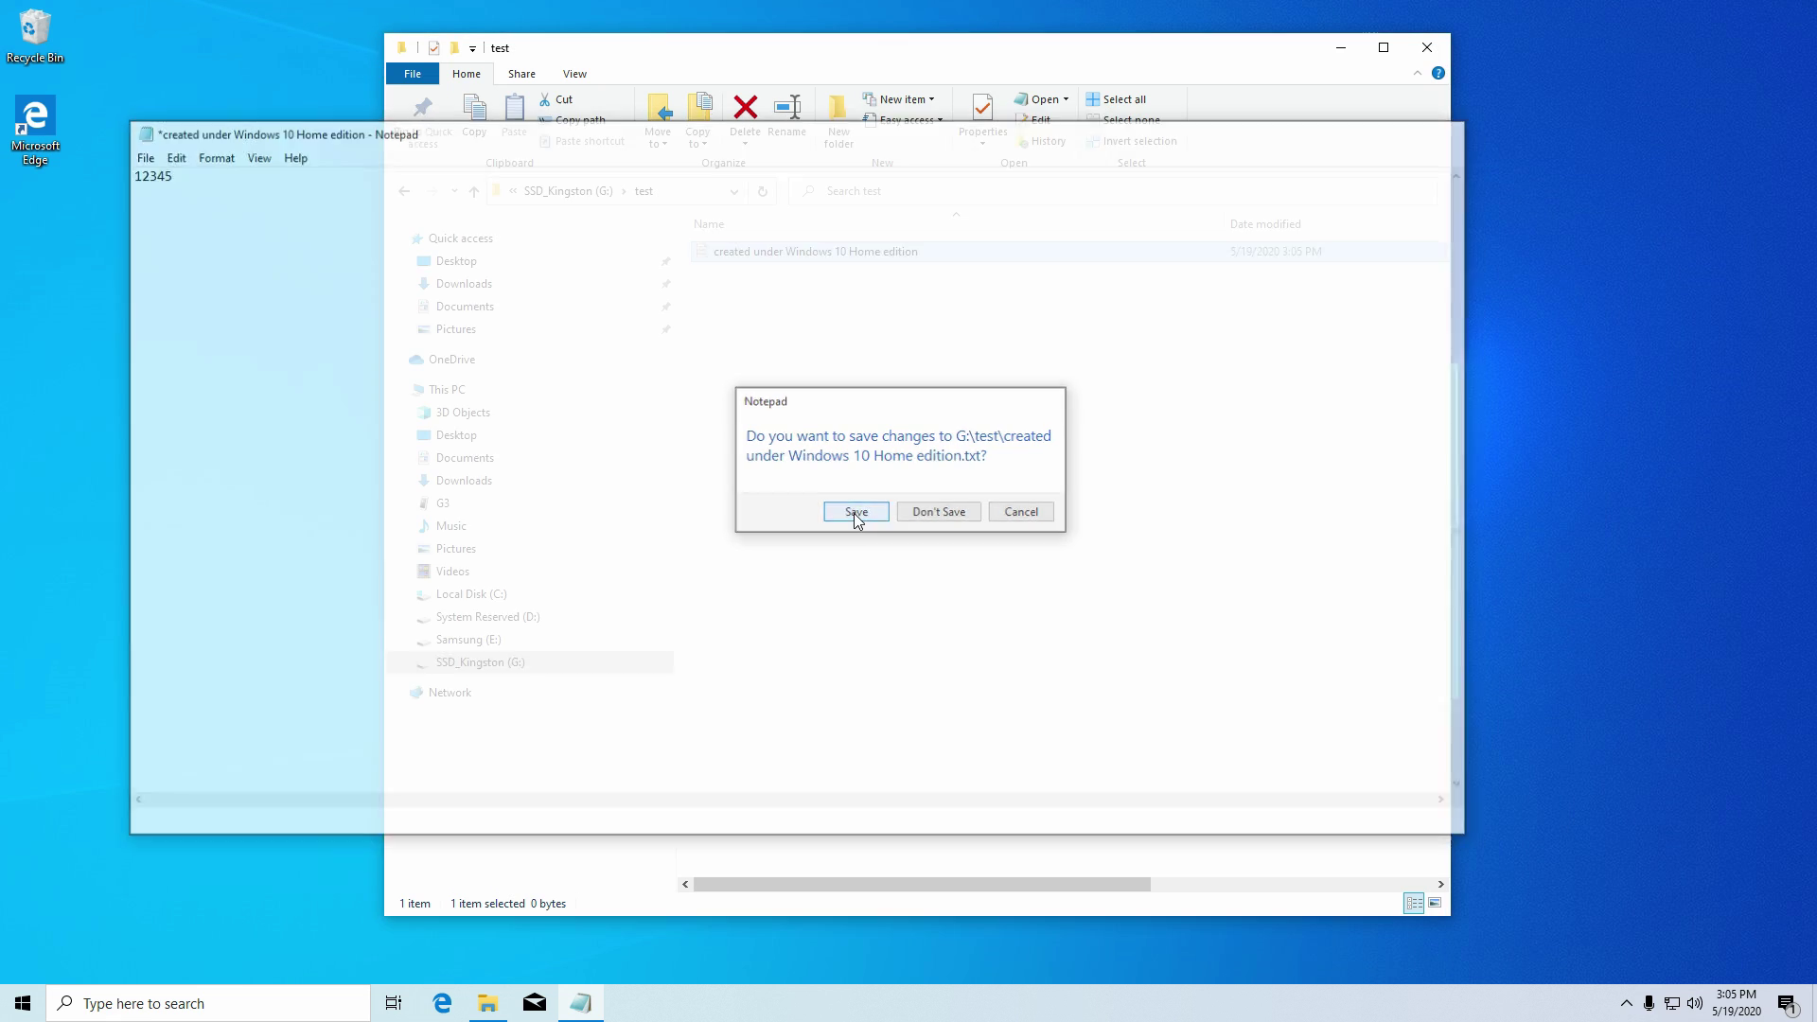
{"action": "key", "text": "super+Pause"}
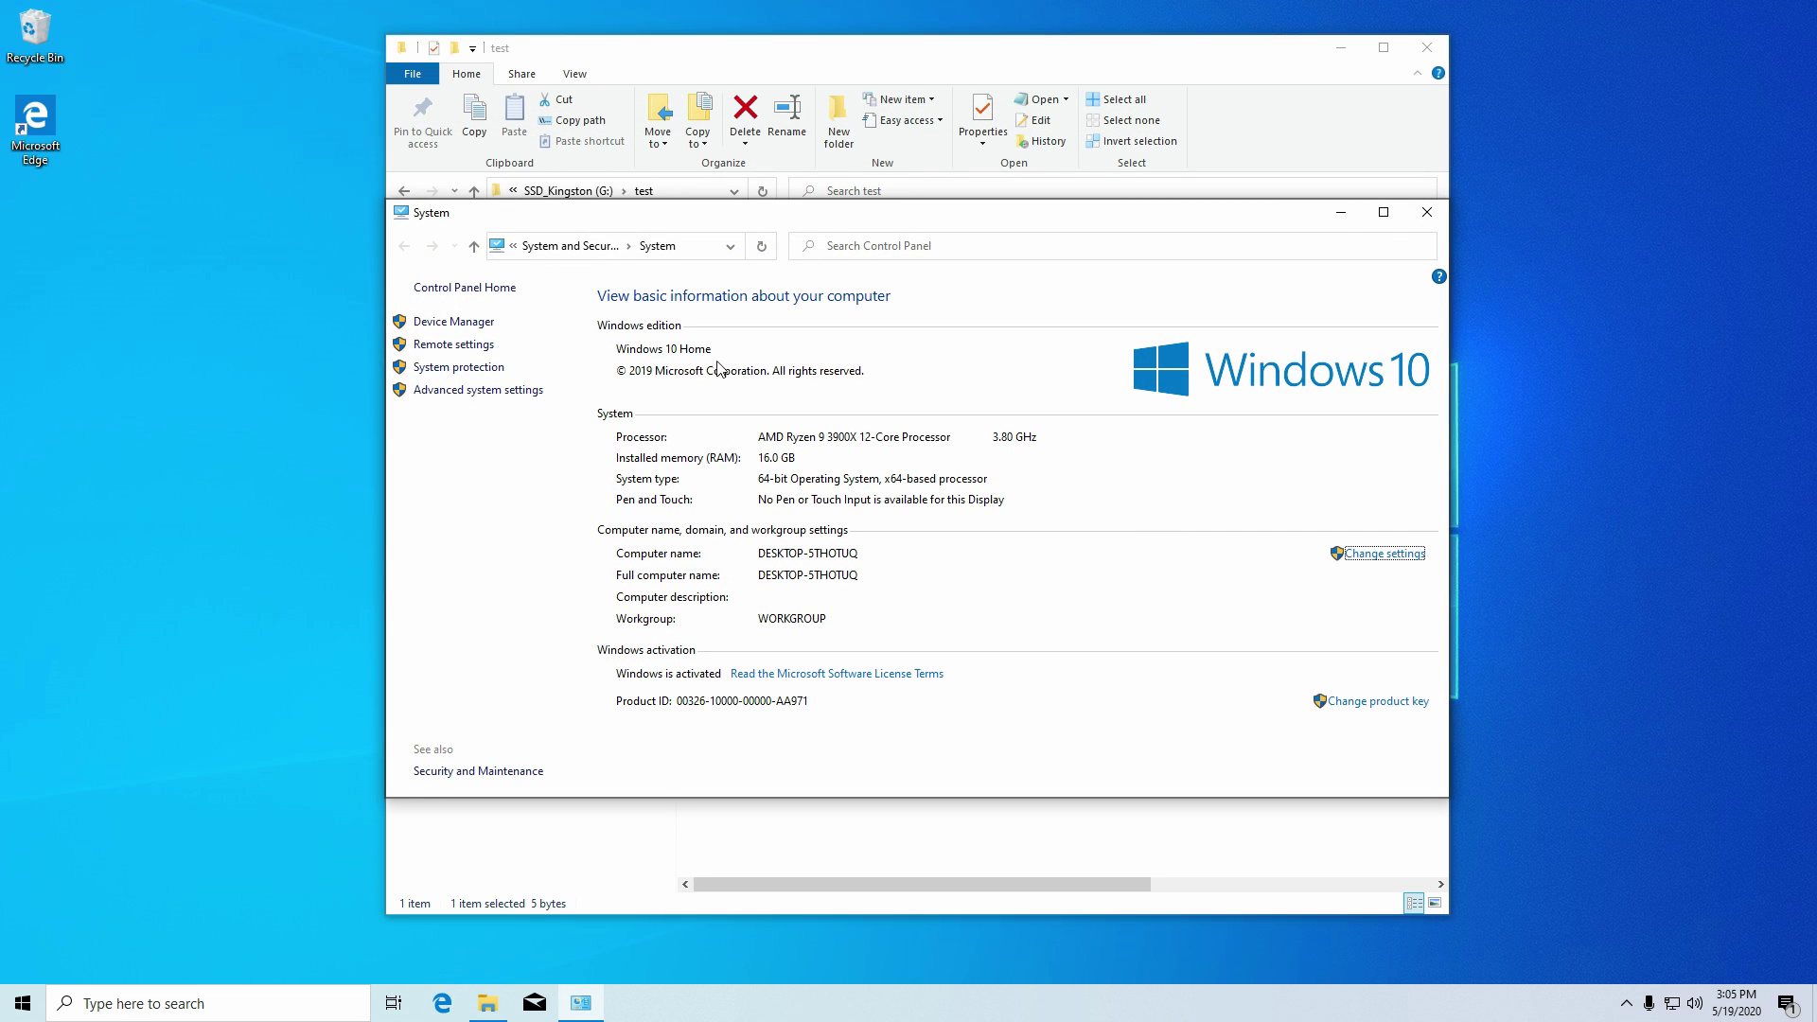
- Clear the desktop and restart the computer into the other Windows installation
{"action": "key", "text": "super+d"}
{"action": "right_click", "coordinate": [23, 1003]}
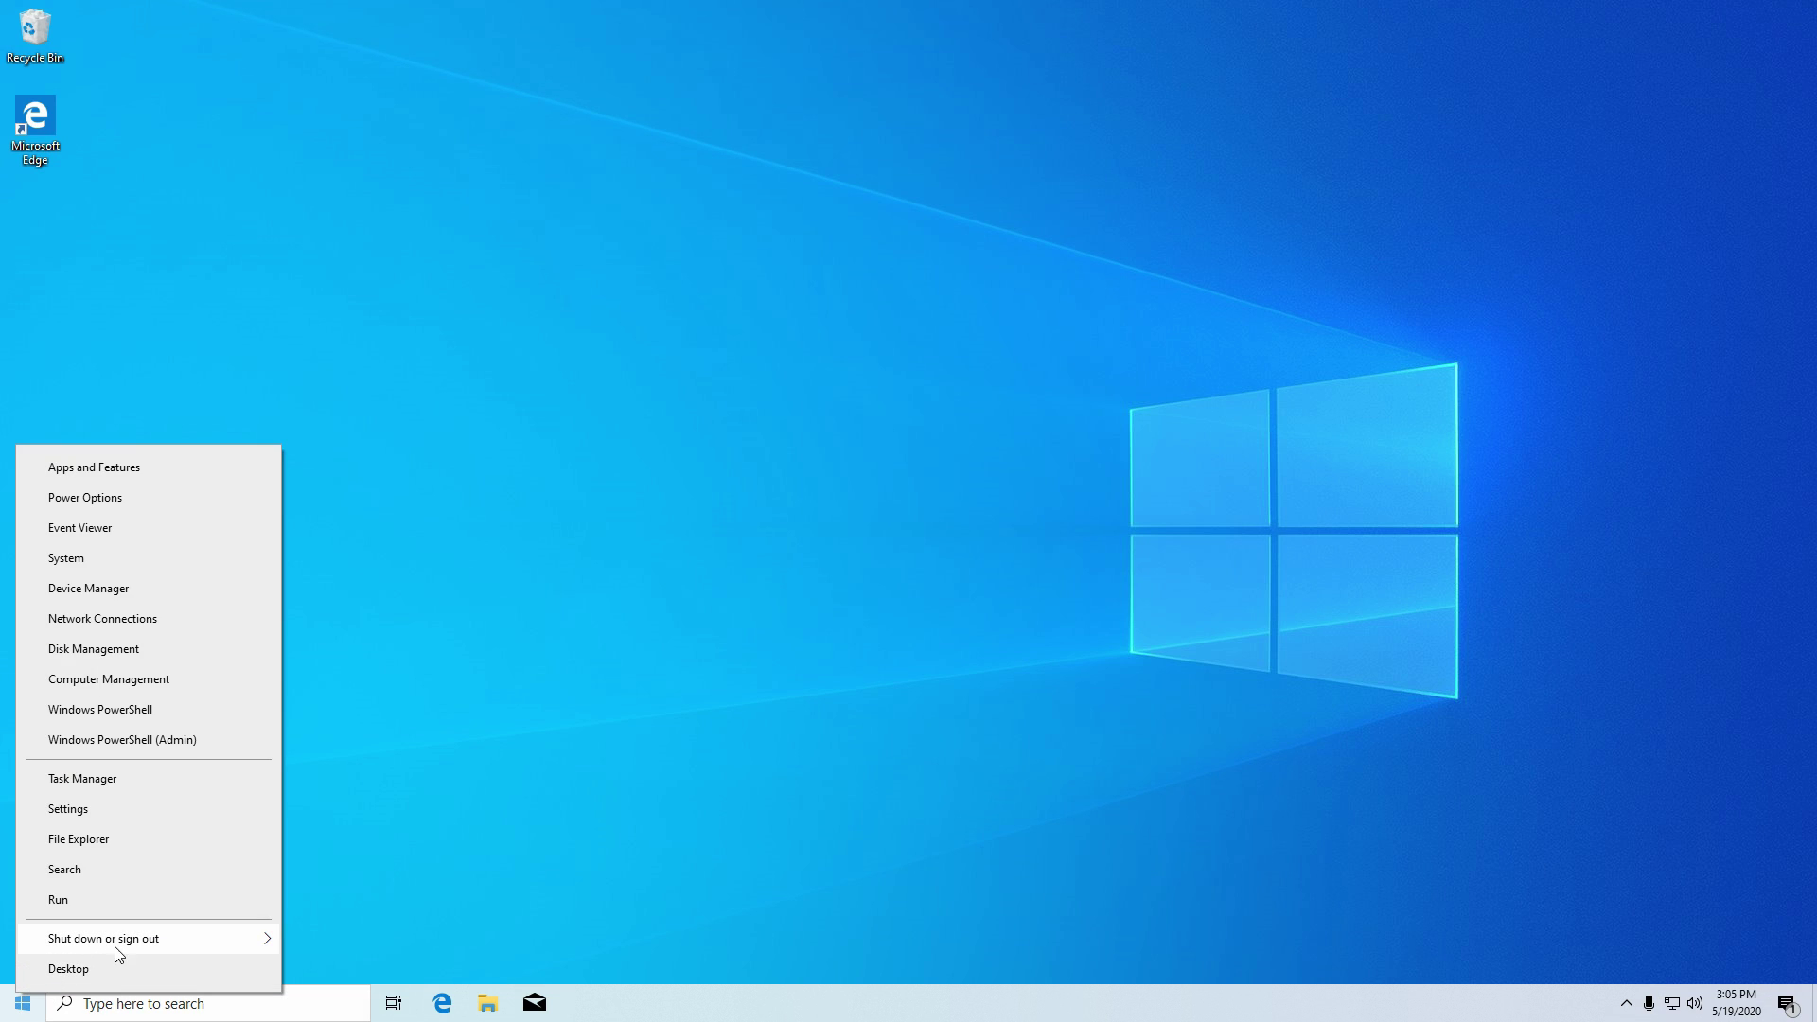
{"action": "mouse_move", "coordinate": [236, 948]}
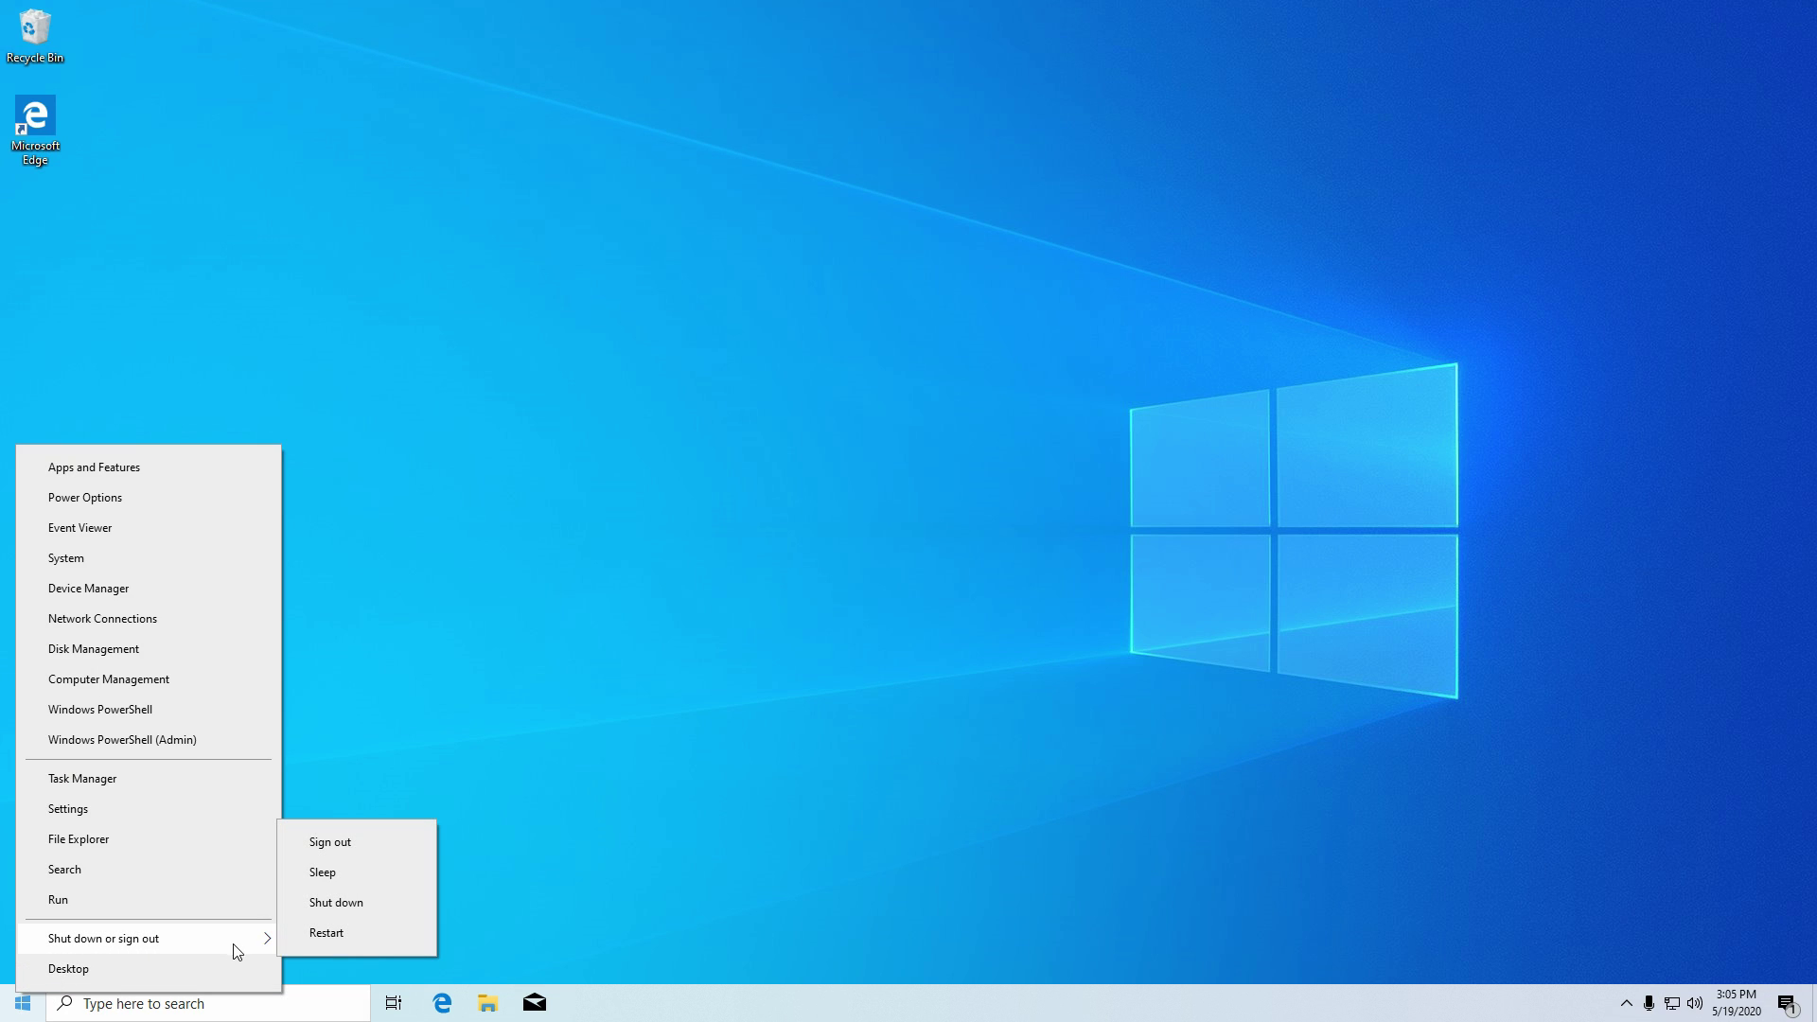
{"action": "left_click", "coordinate": [326, 932]}
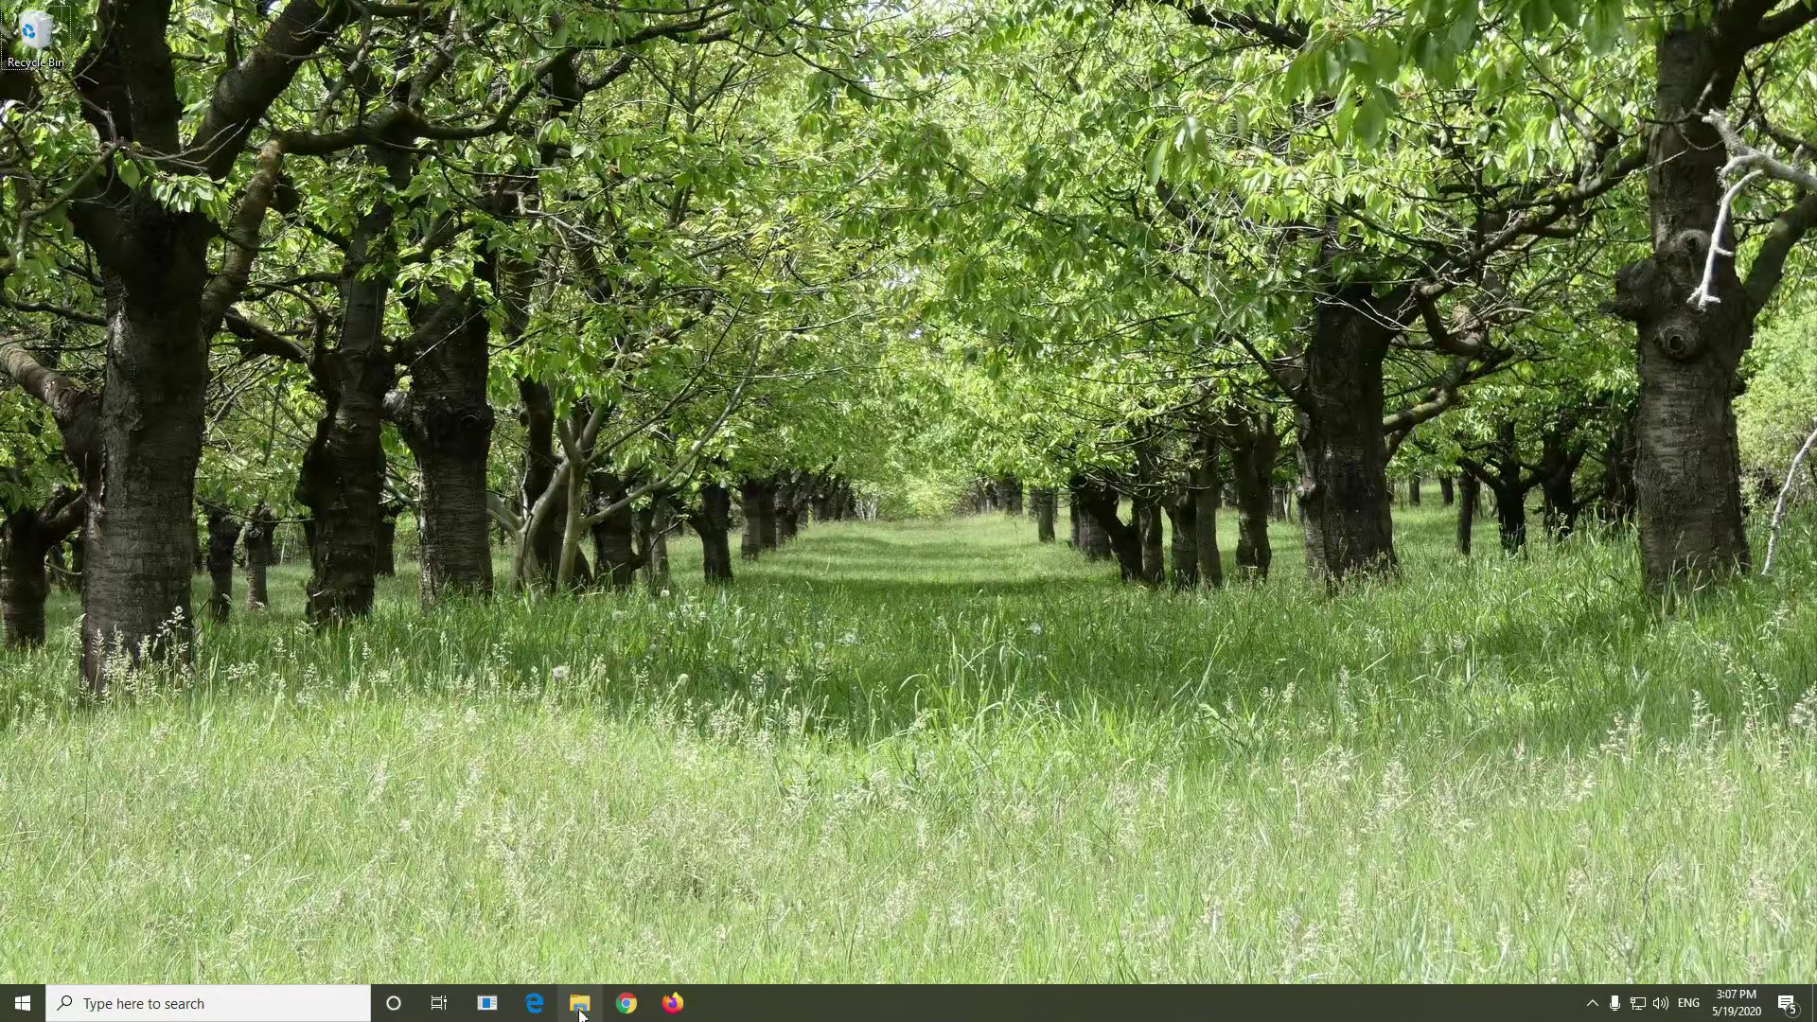
- Open Disk Management maximized in the VHD (C:) install and bring up foreign Disk 0's options
{"action": "left_click", "coordinate": [580, 1004]}
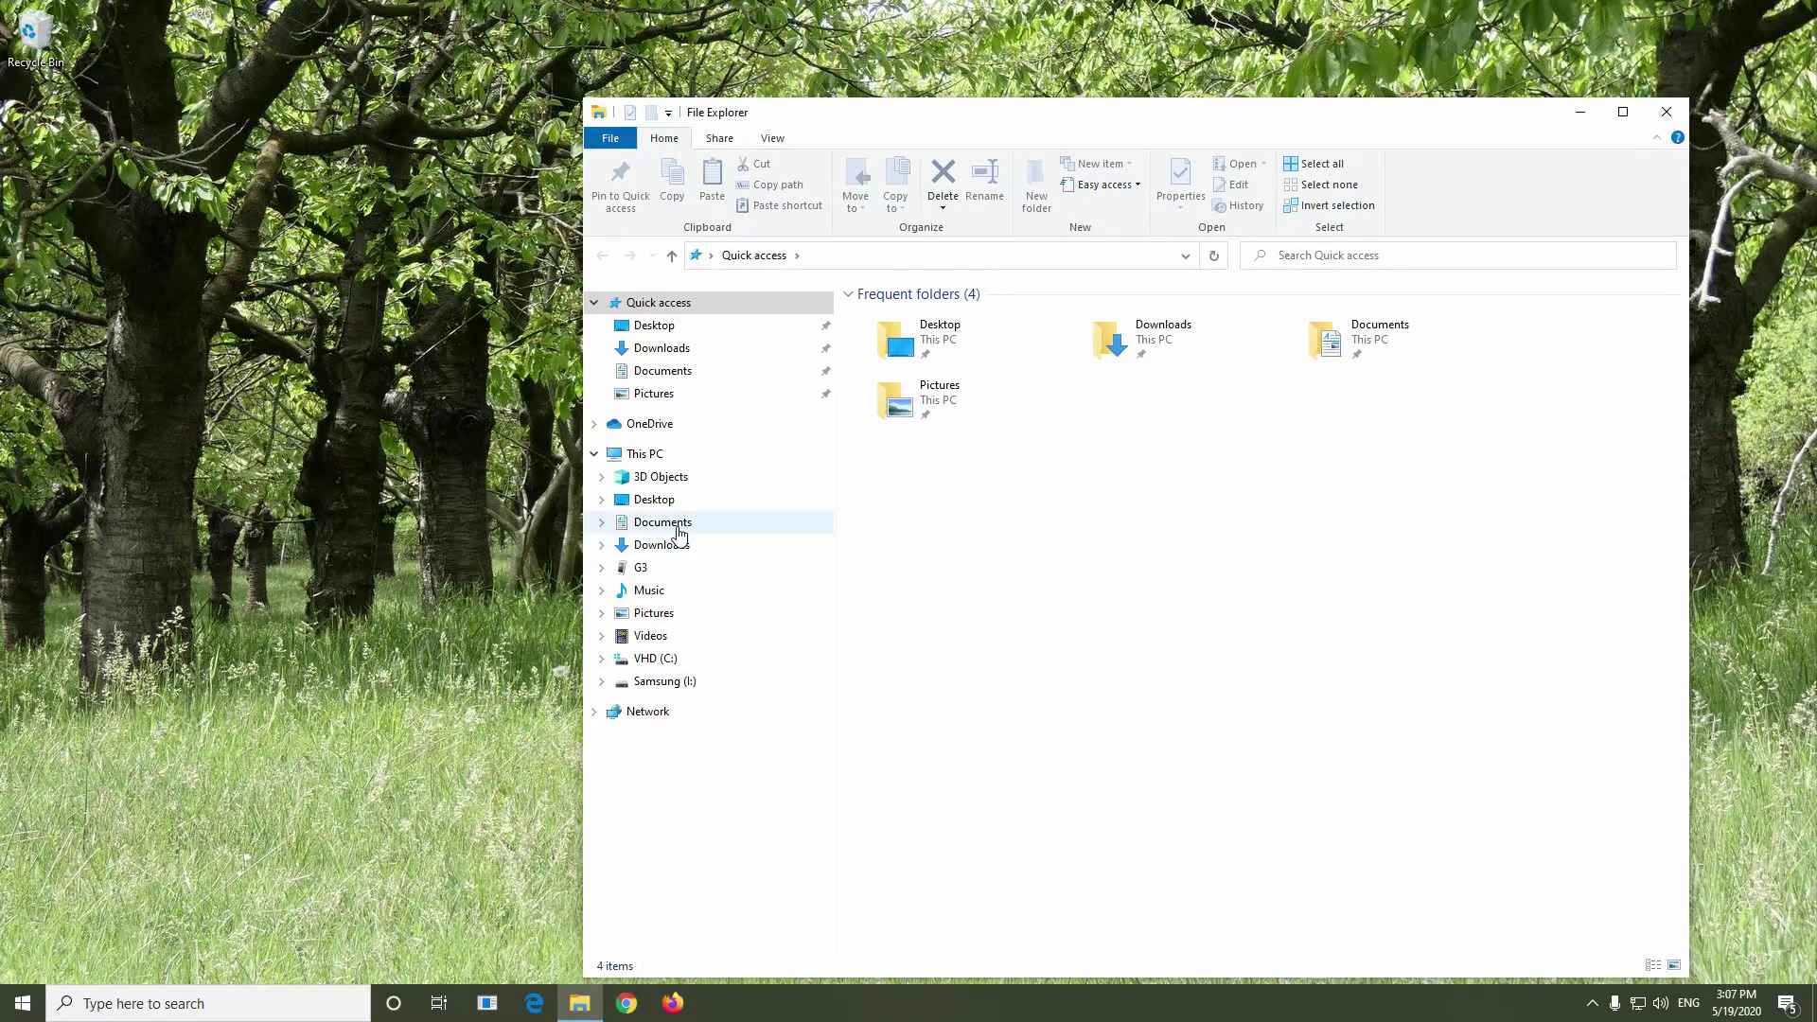
{"action": "left_click", "coordinate": [643, 459]}
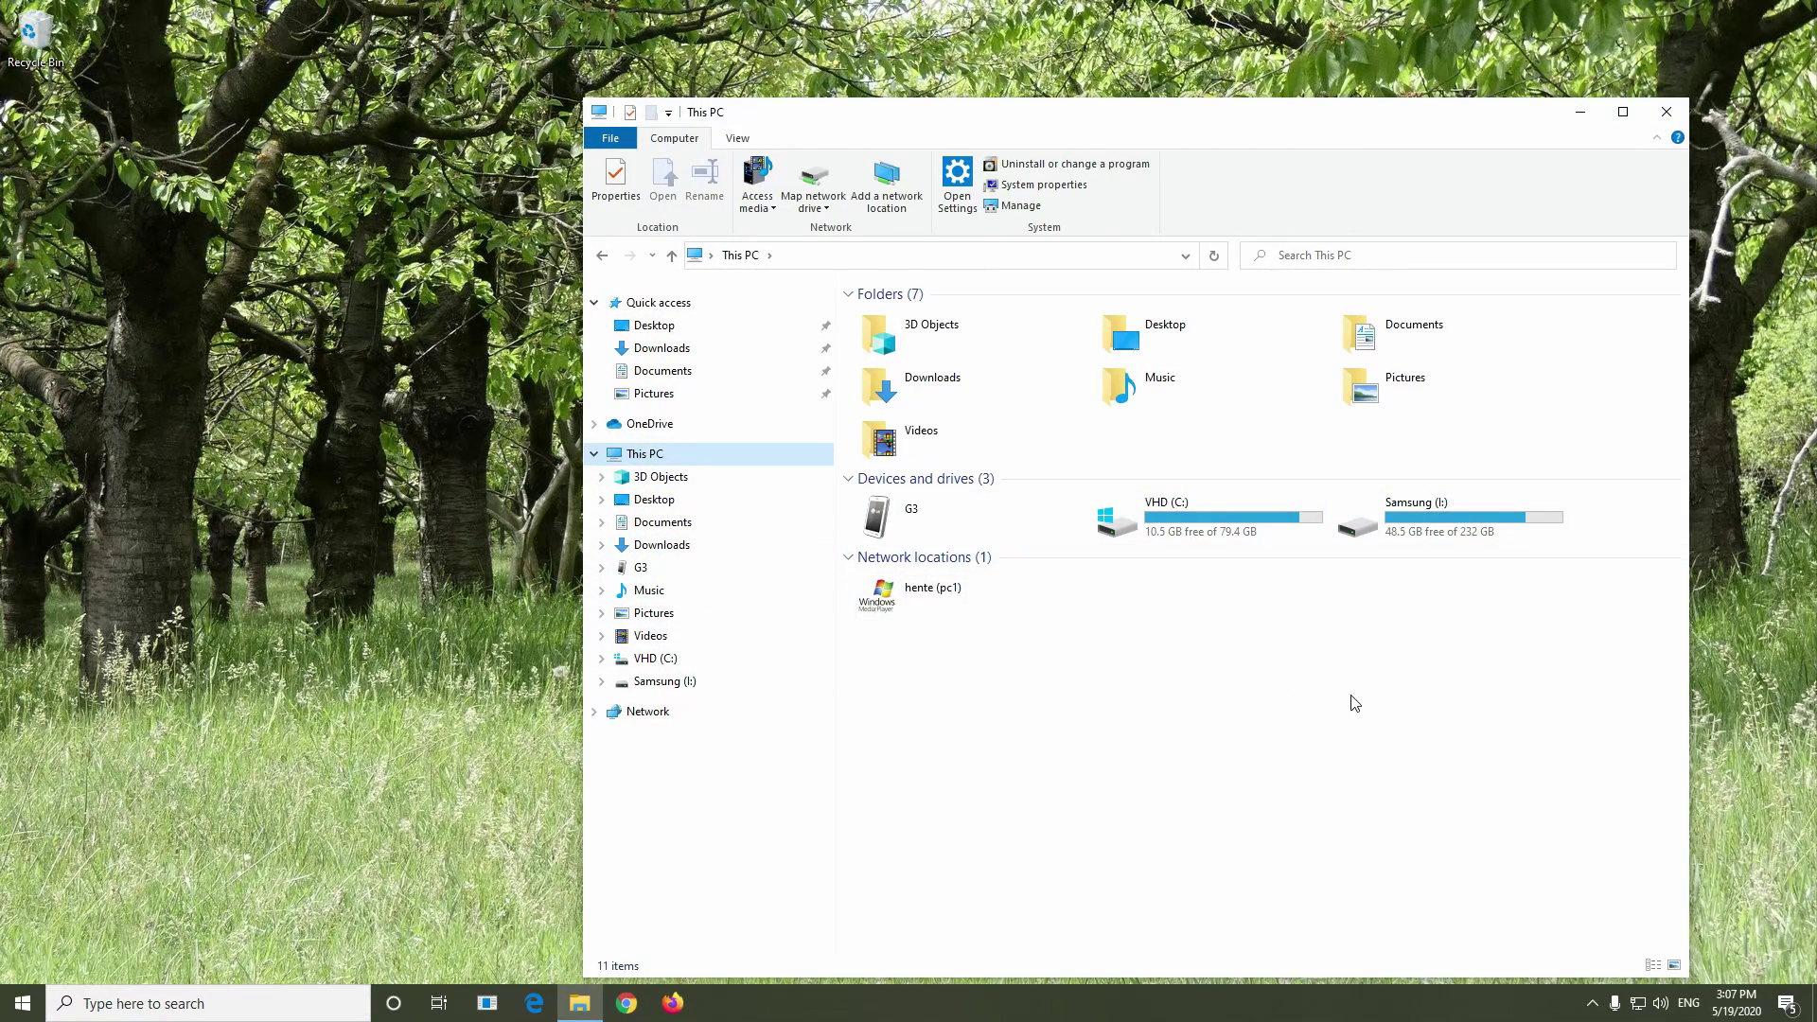
{"action": "right_click", "coordinate": [651, 455]}
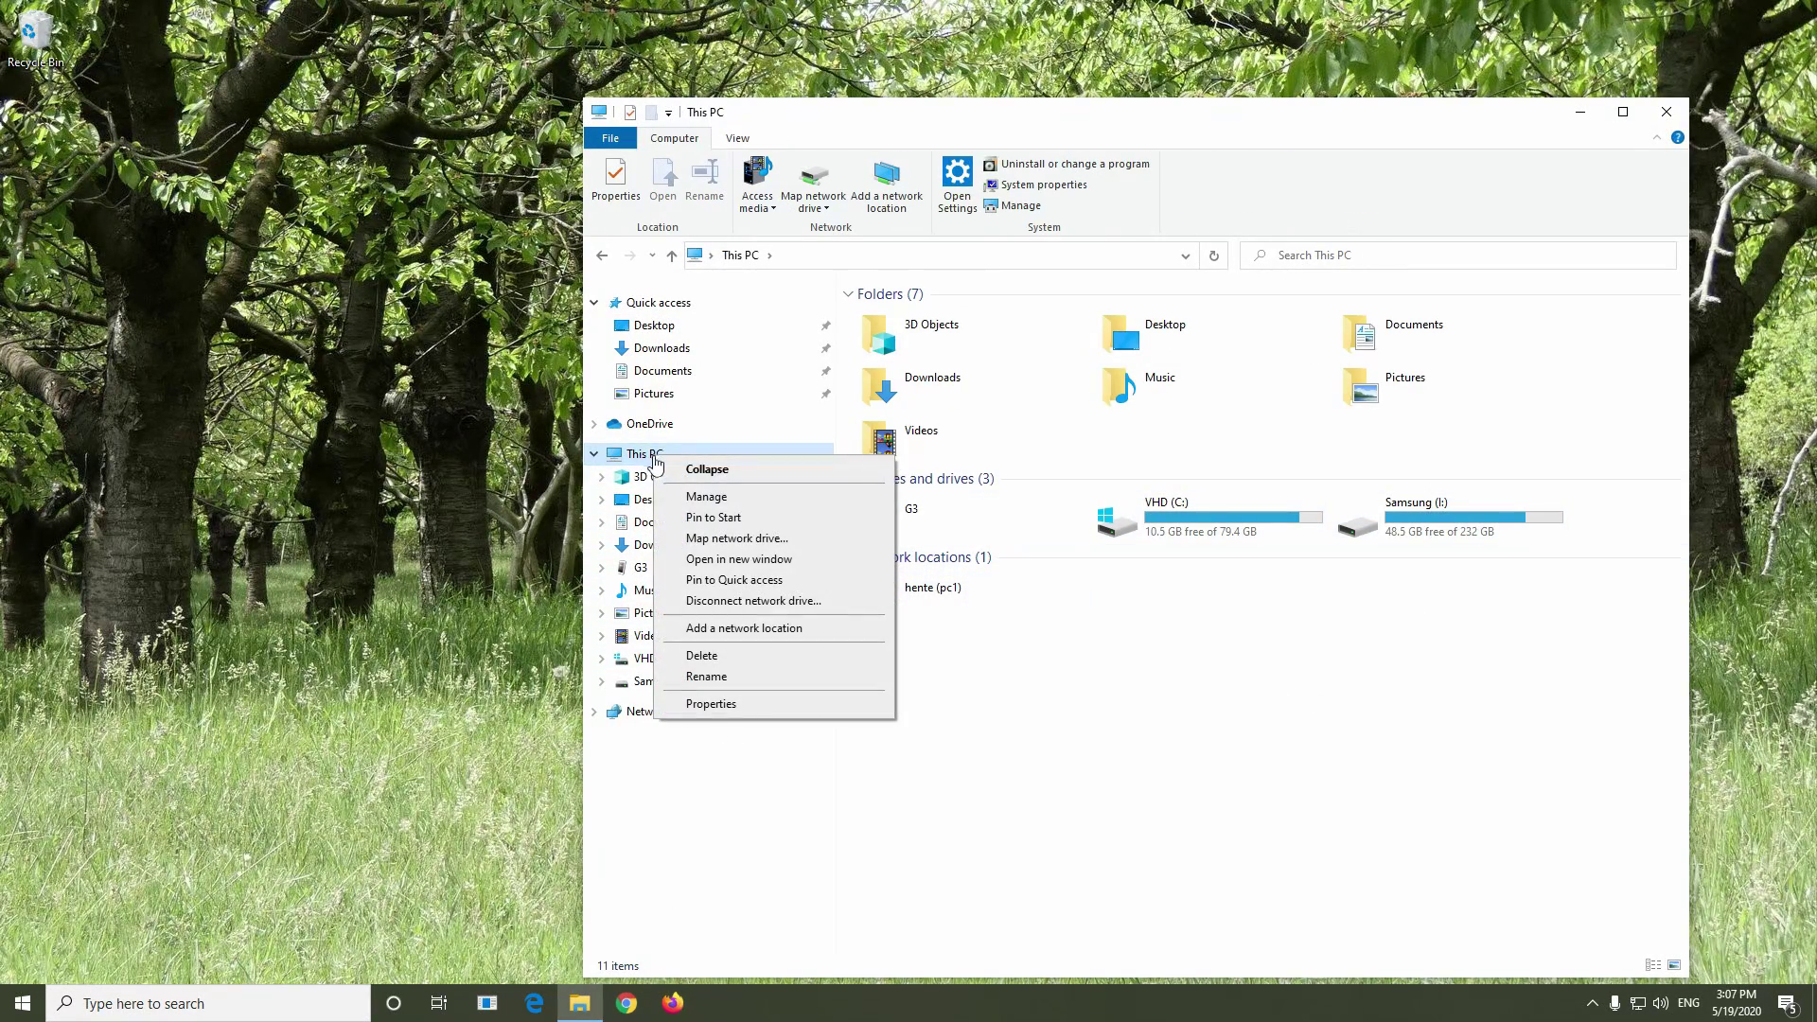
{"action": "left_click", "coordinate": [740, 508]}
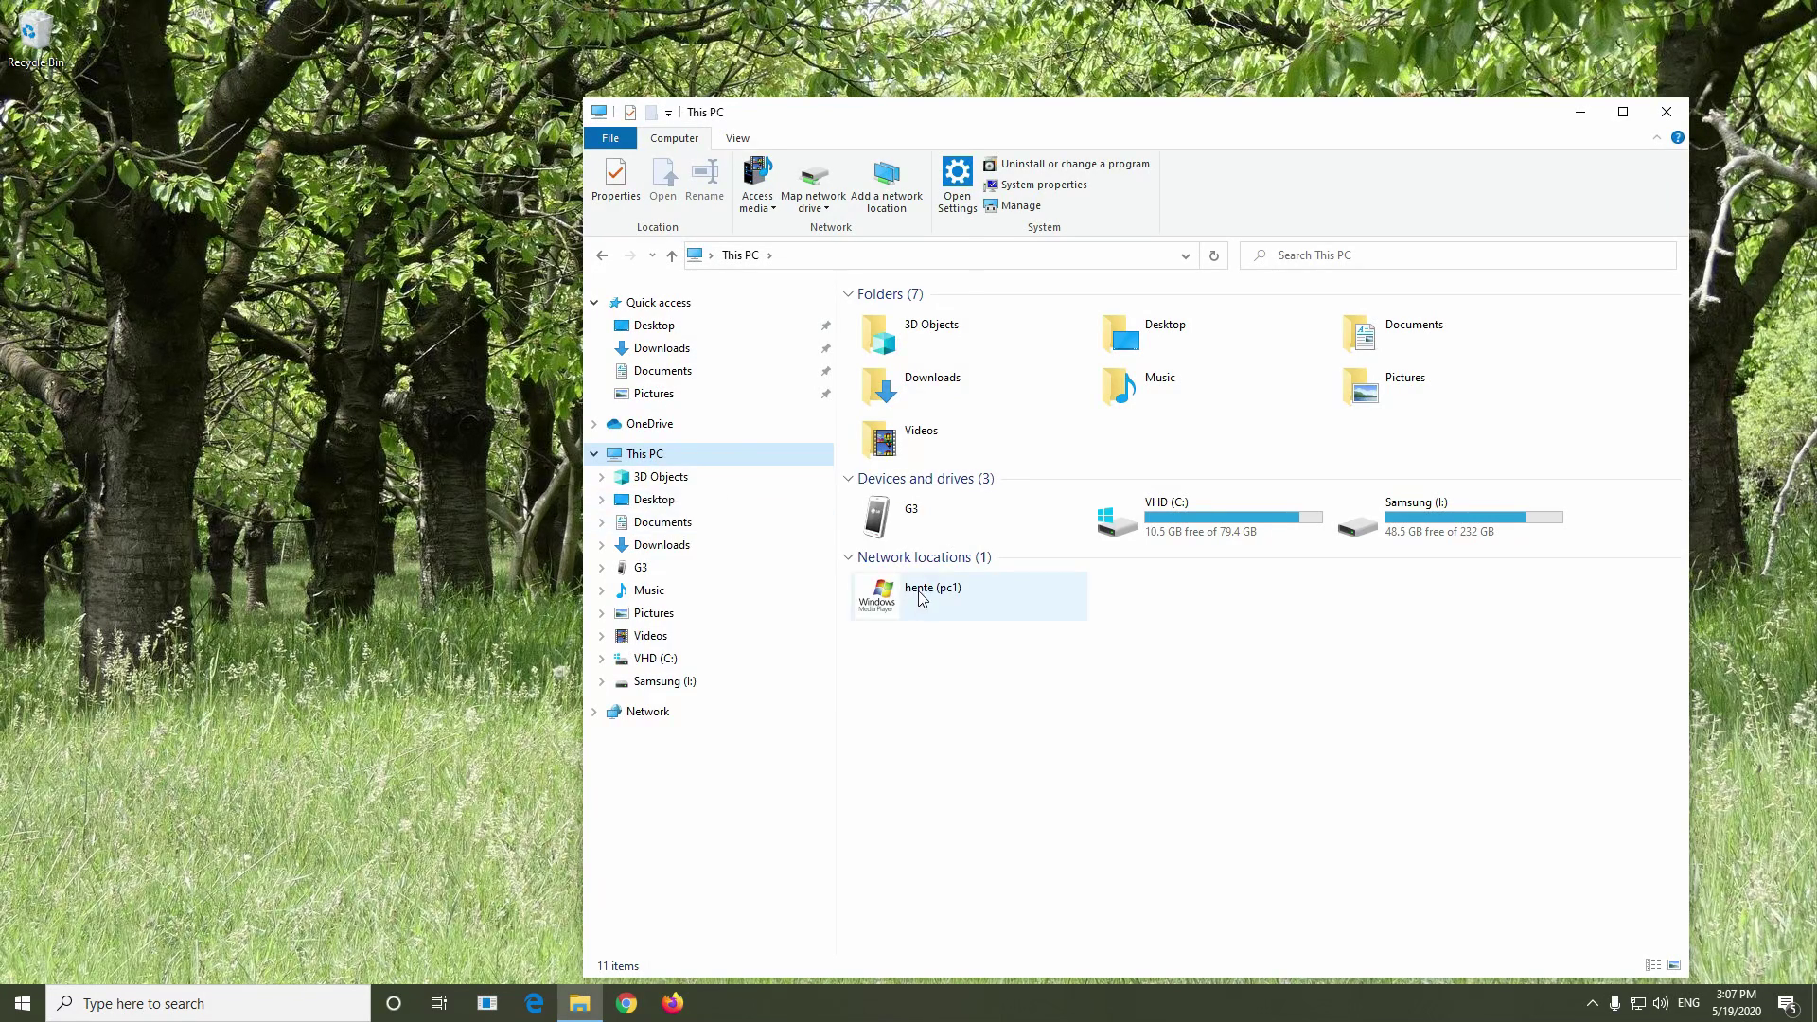
{"action": "left_click", "coordinate": [134, 261]}
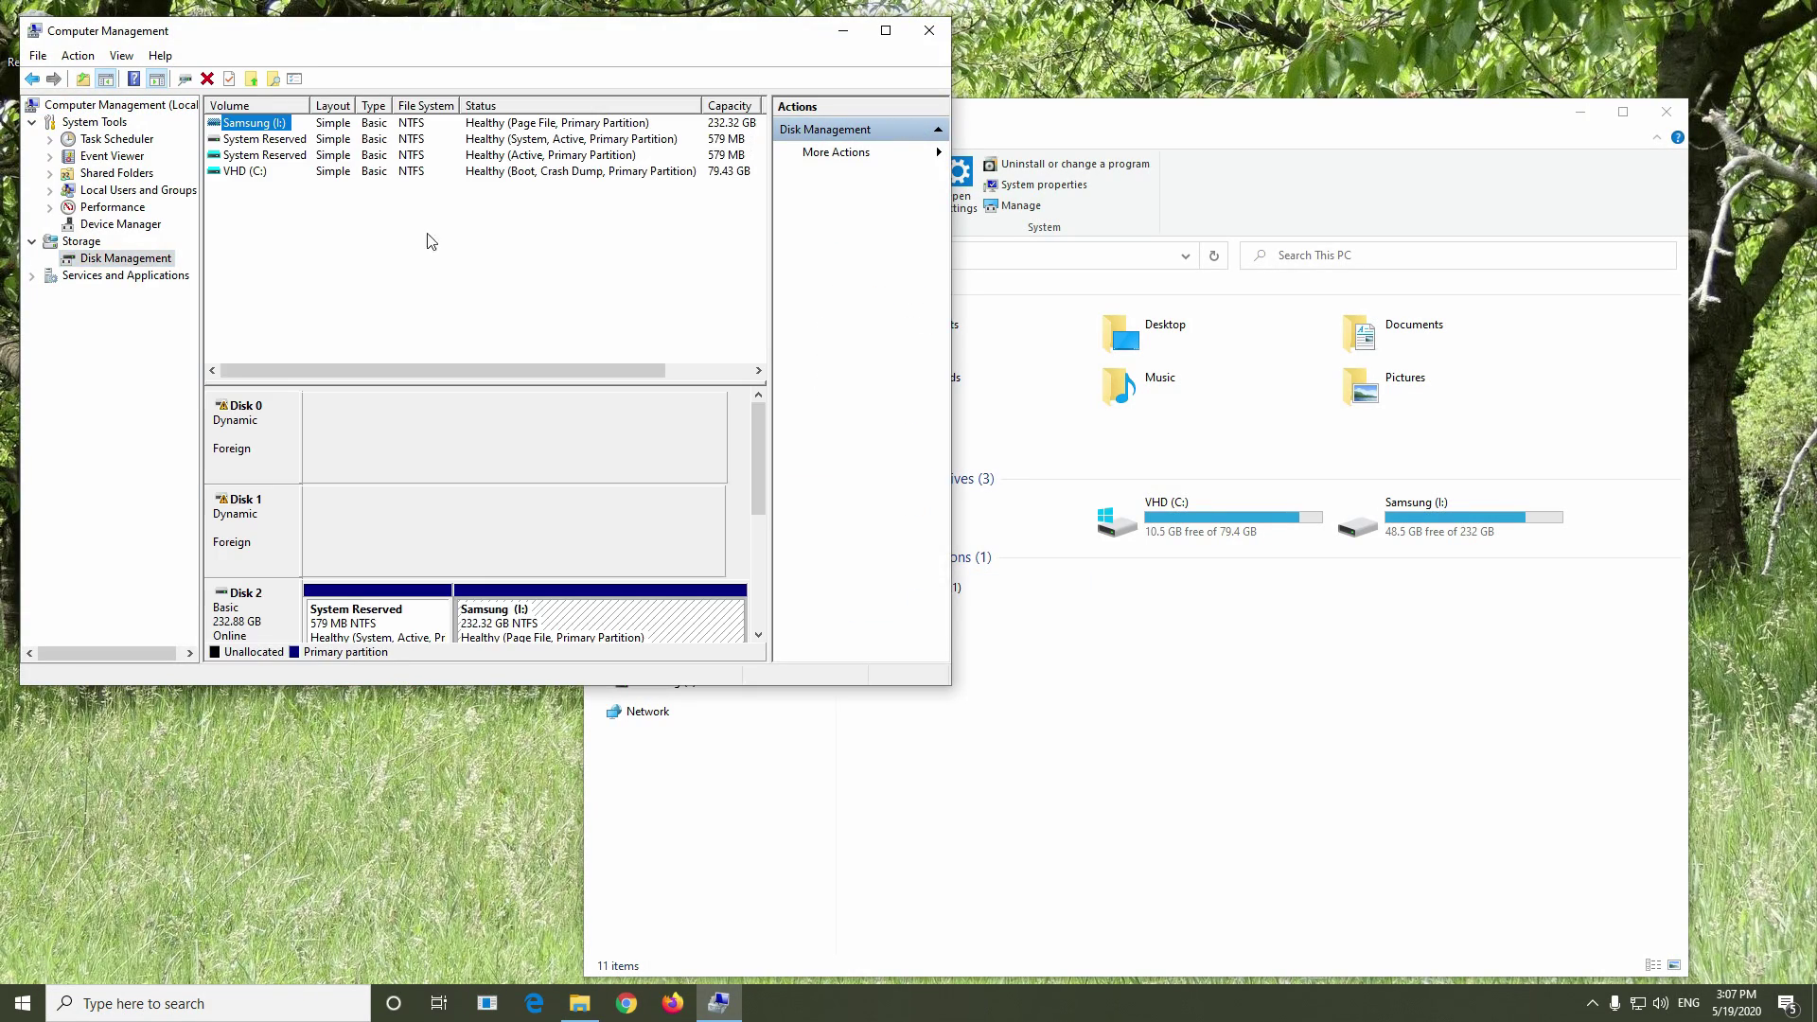
{"action": "left_click", "coordinate": [885, 31]}
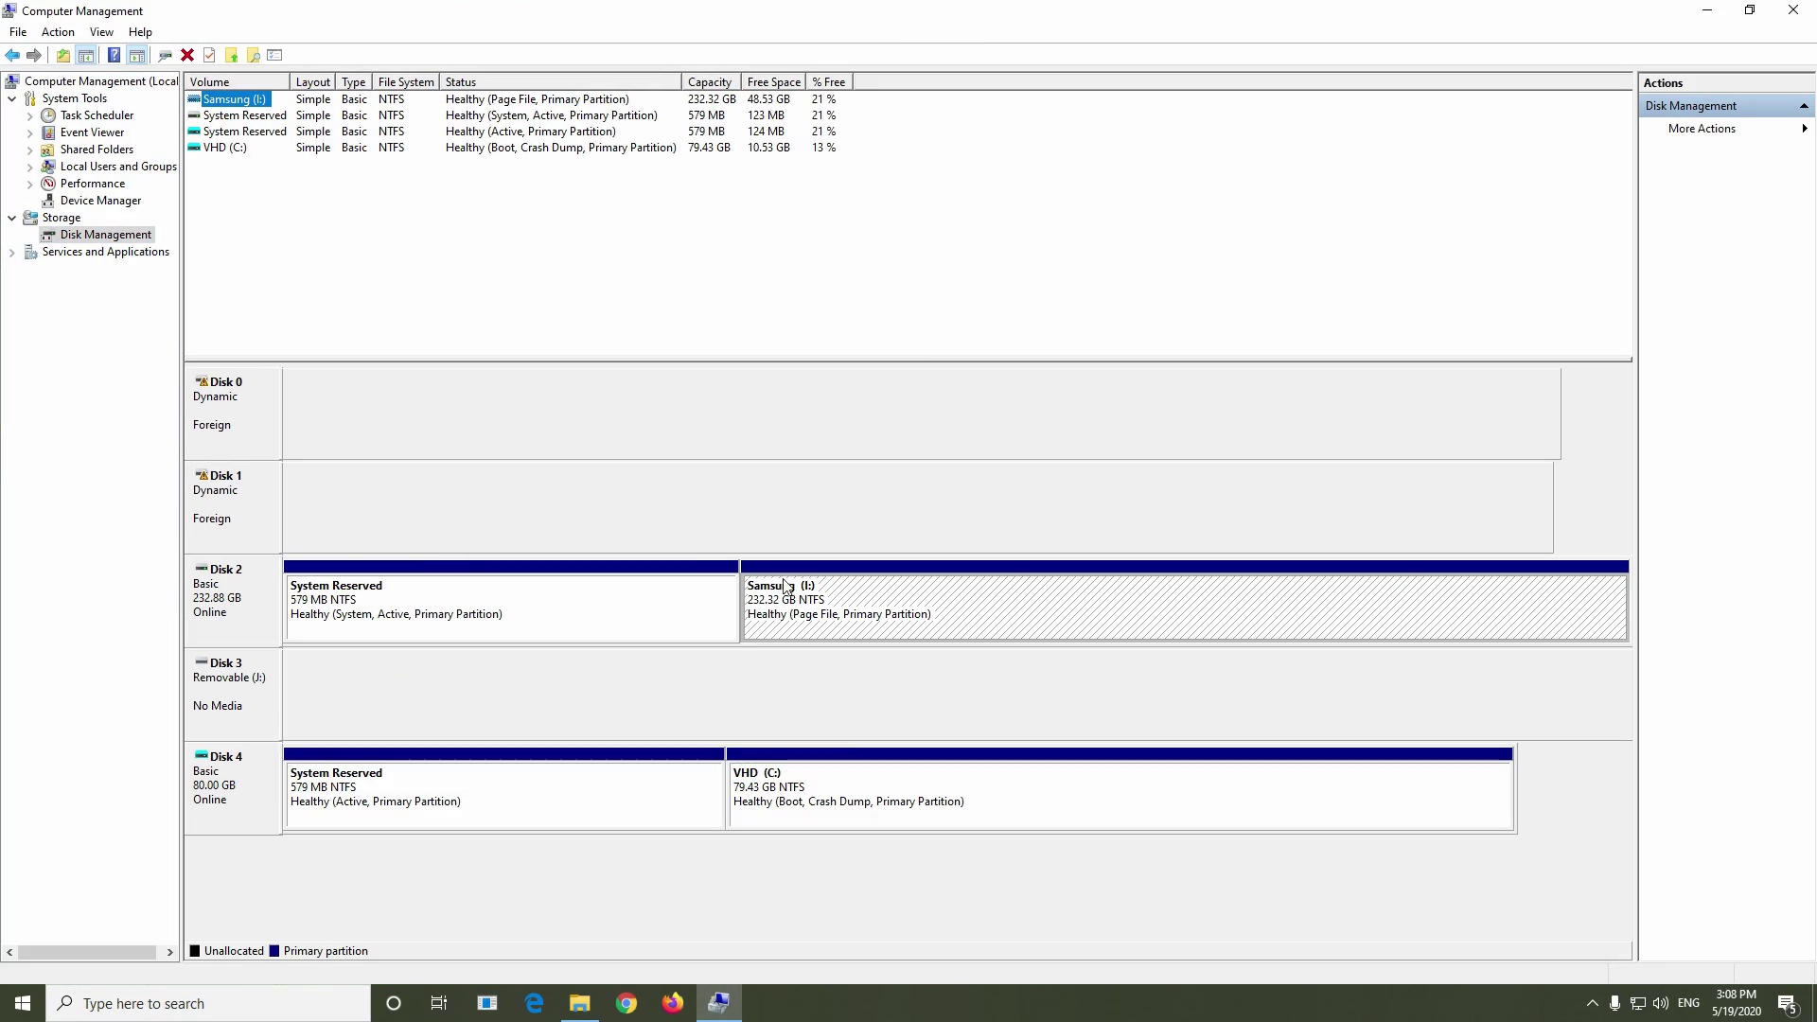
{"action": "right_click", "coordinate": [253, 428]}
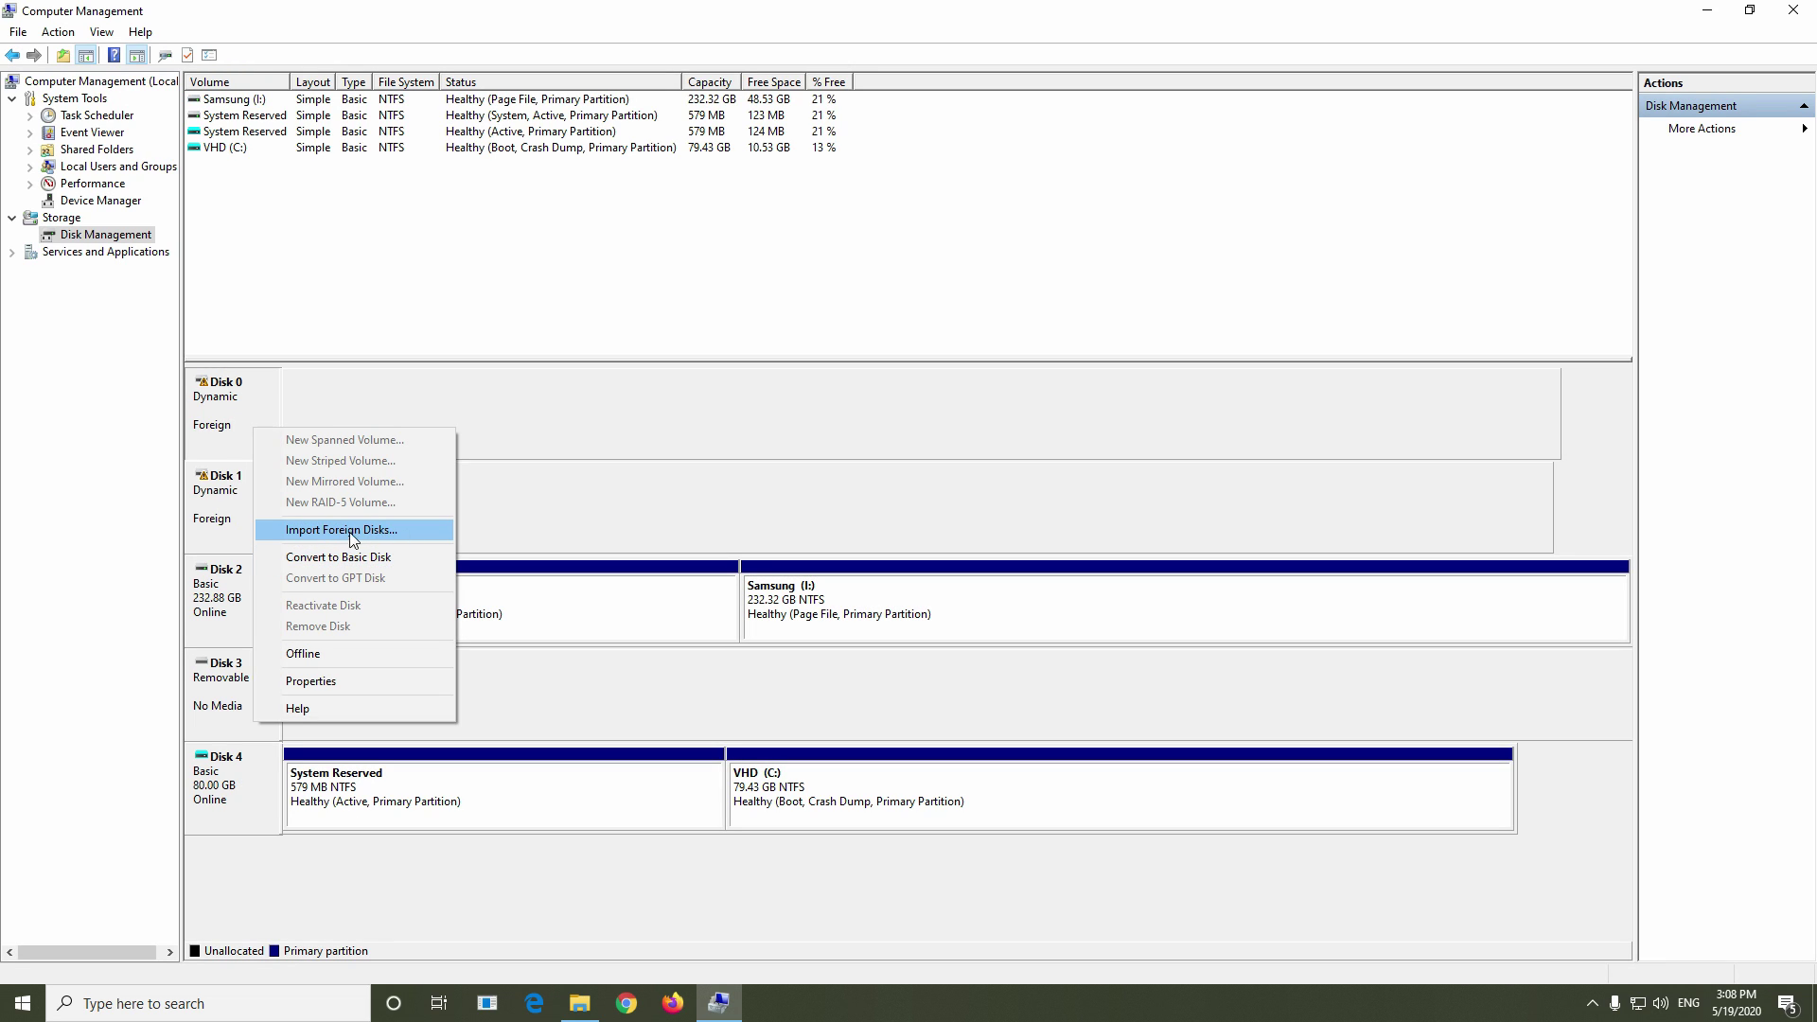
- Import foreign Disks 0 and 1, accepting the disk group and its volumes
{"action": "left_click", "coordinate": [396, 532]}
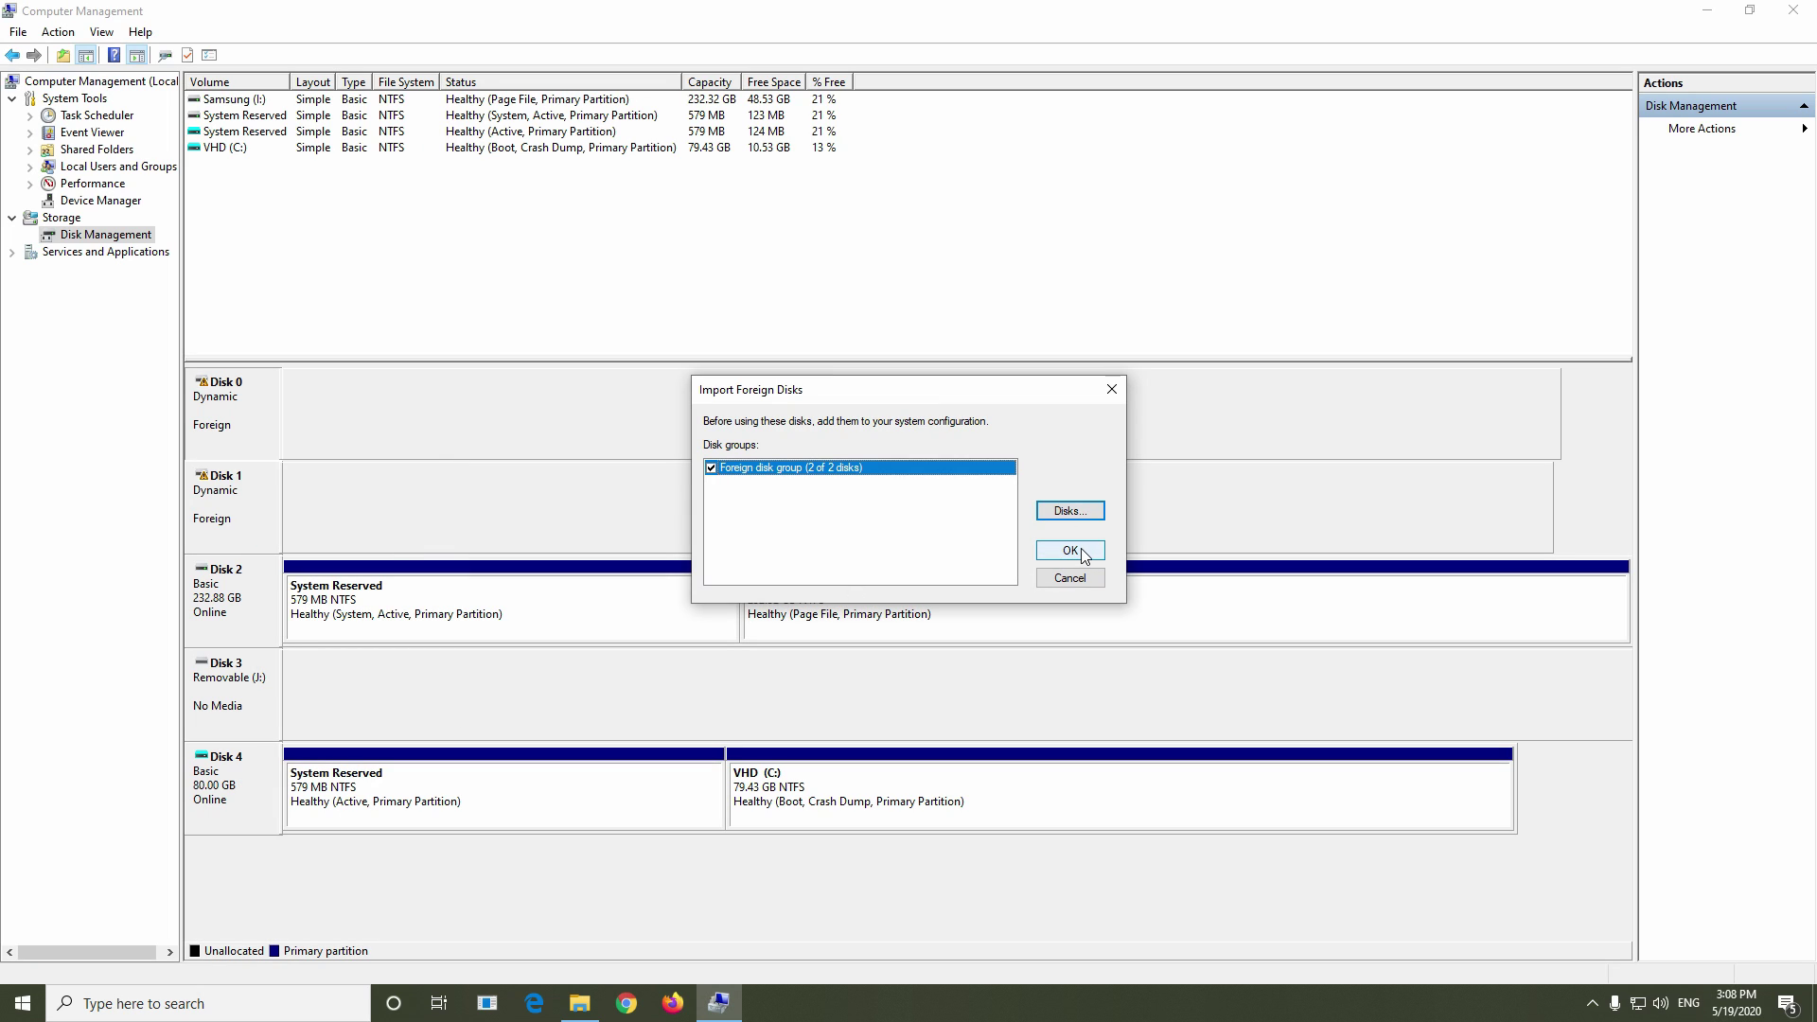
{"action": "left_click", "coordinate": [1069, 549]}
{"action": "left_click", "coordinate": [976, 587]}
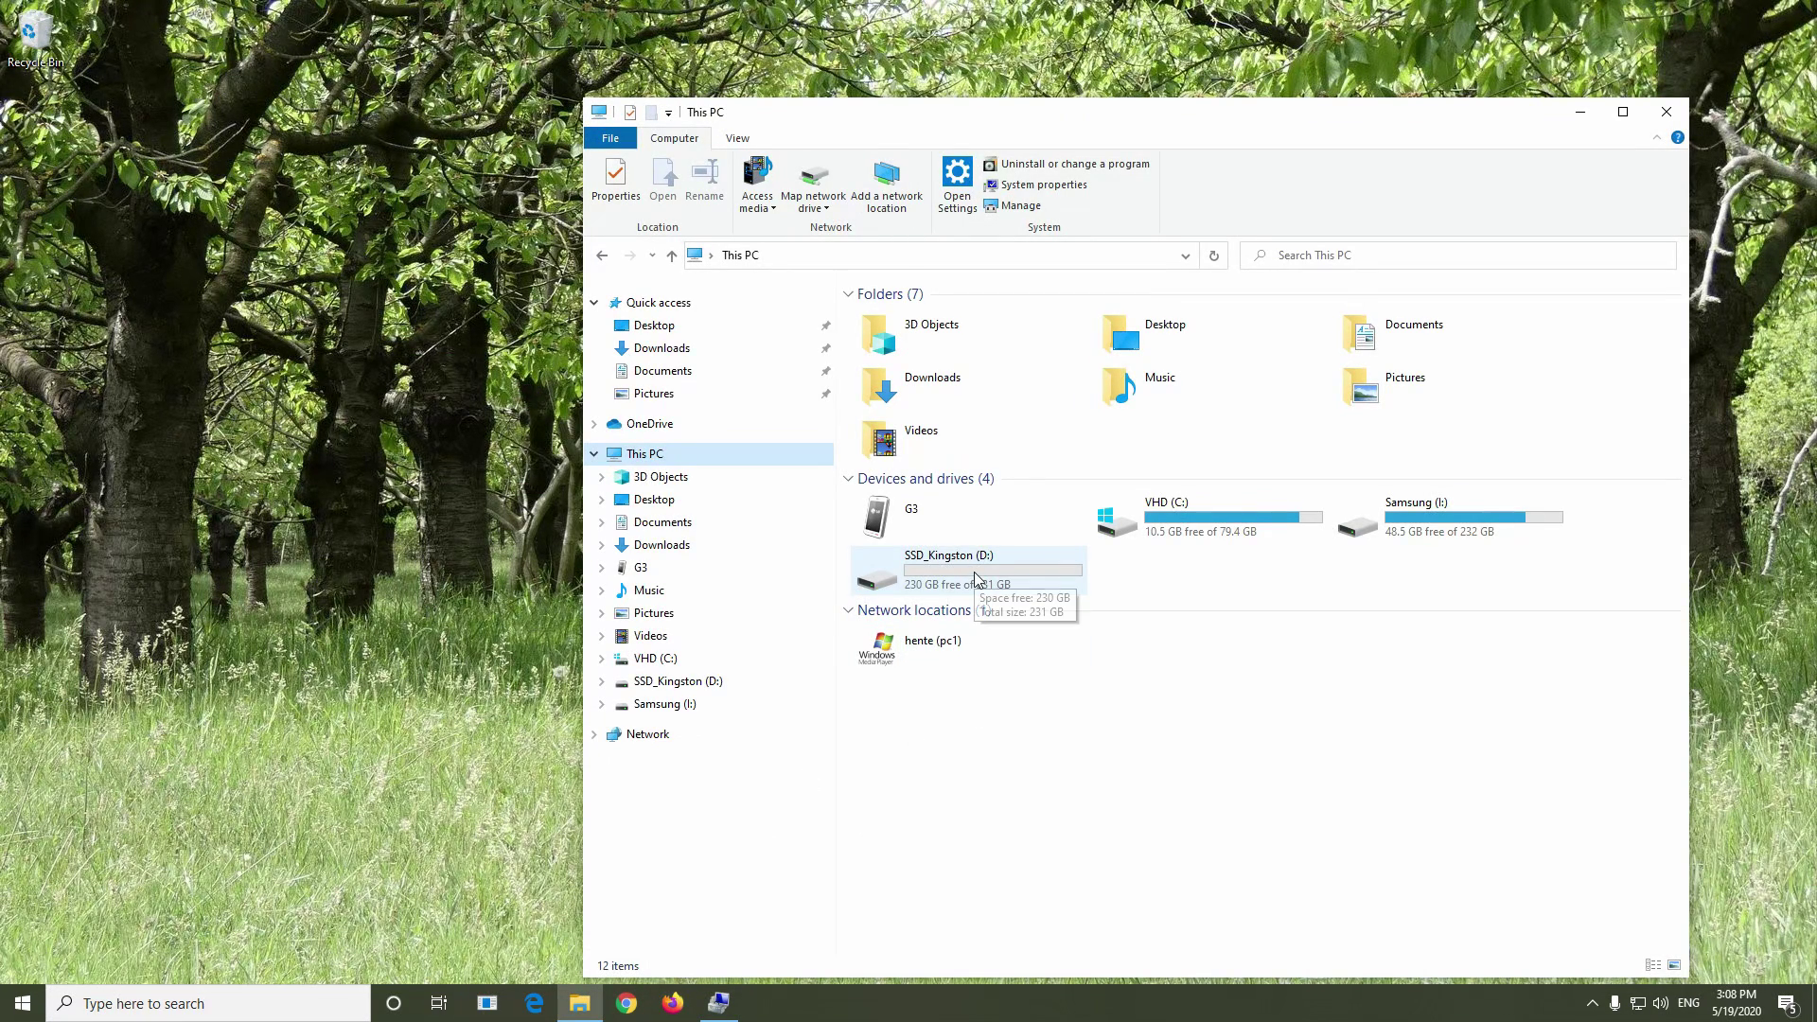
- On SSD_Kingston (D:), open the test folder, check the Windows edition, and read the text file
{"action": "double_click", "coordinate": [976, 576]}
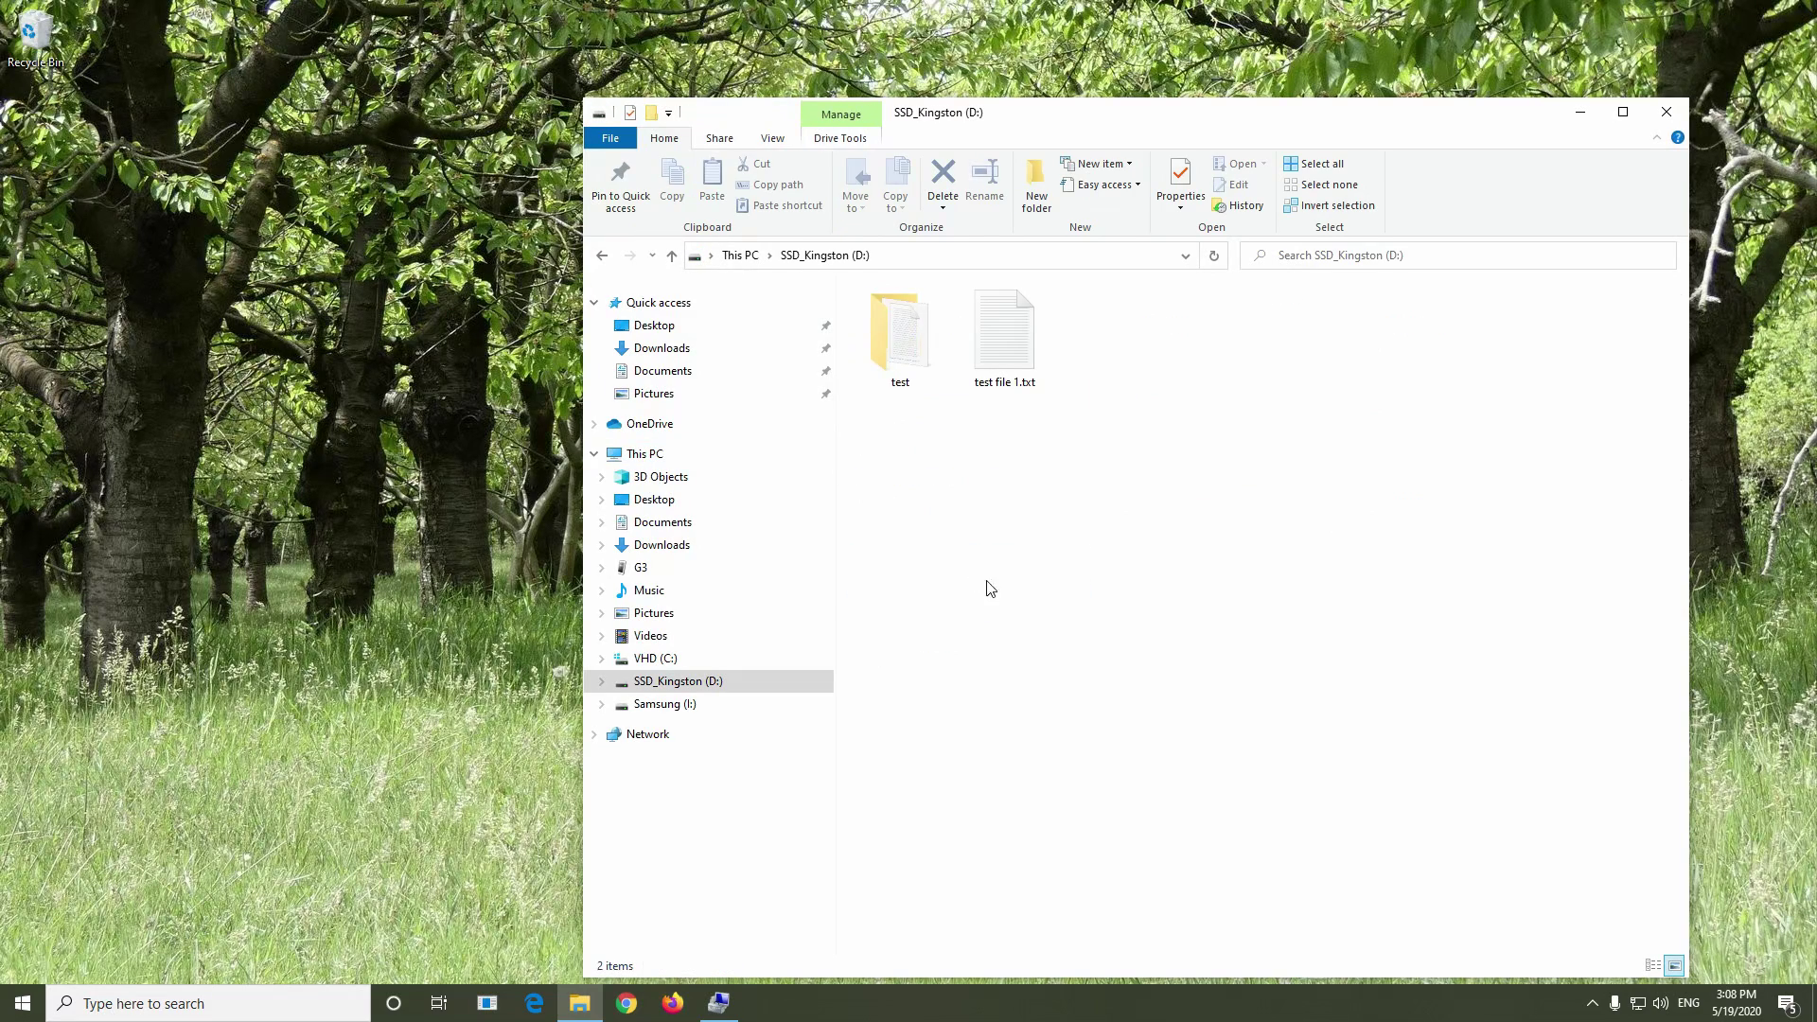
{"action": "double_click", "coordinate": [904, 365]}
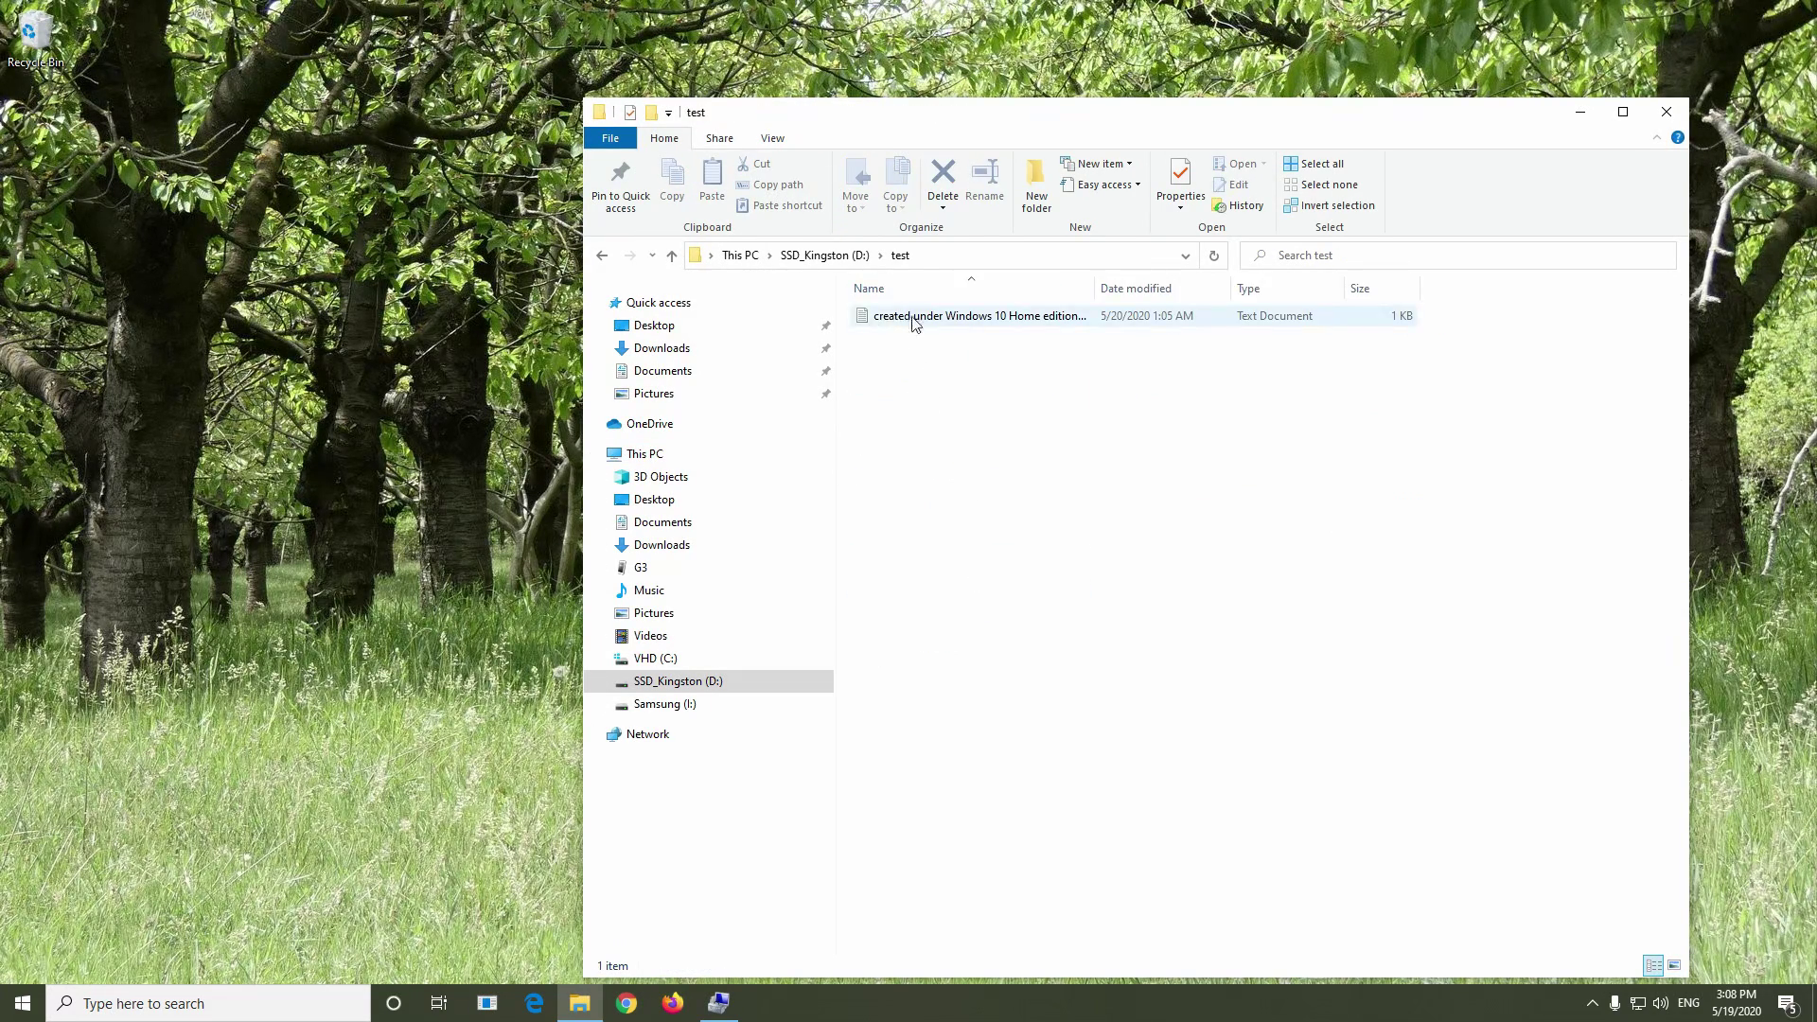
{"action": "key", "text": "super+Pause"}
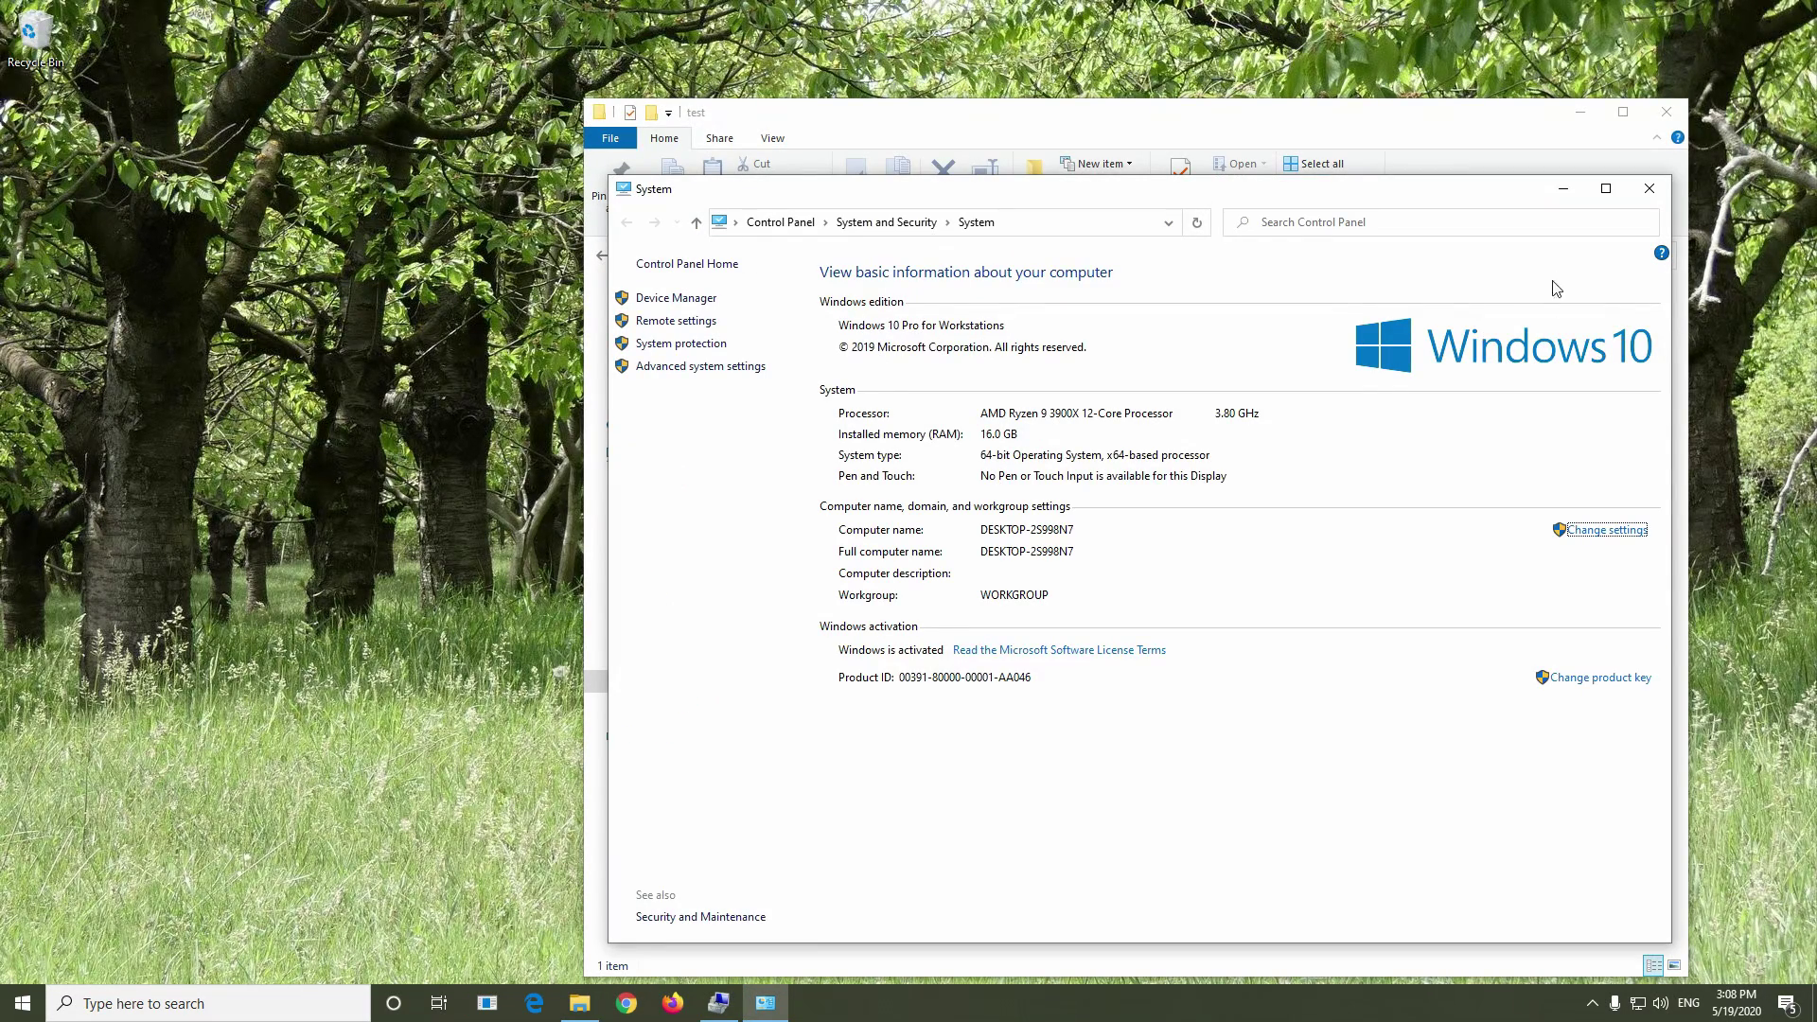
{"action": "key", "text": "alt+F4"}
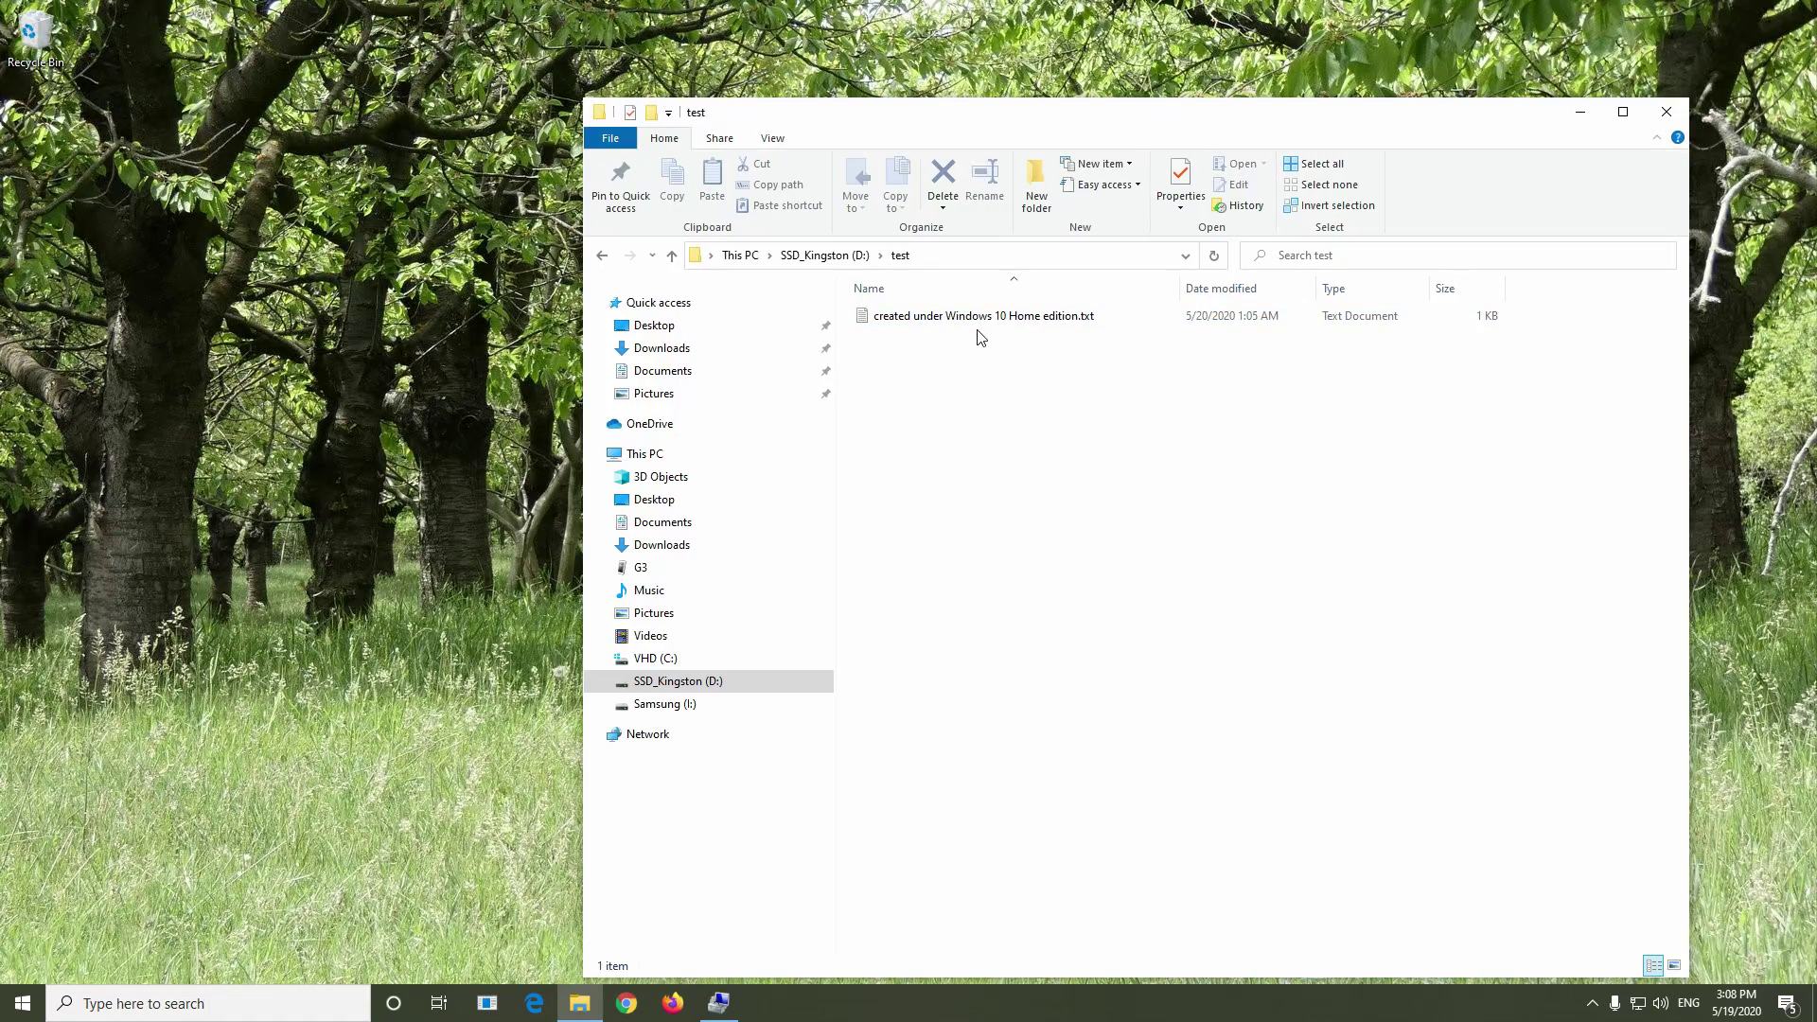
{"action": "double_click", "coordinate": [979, 321]}
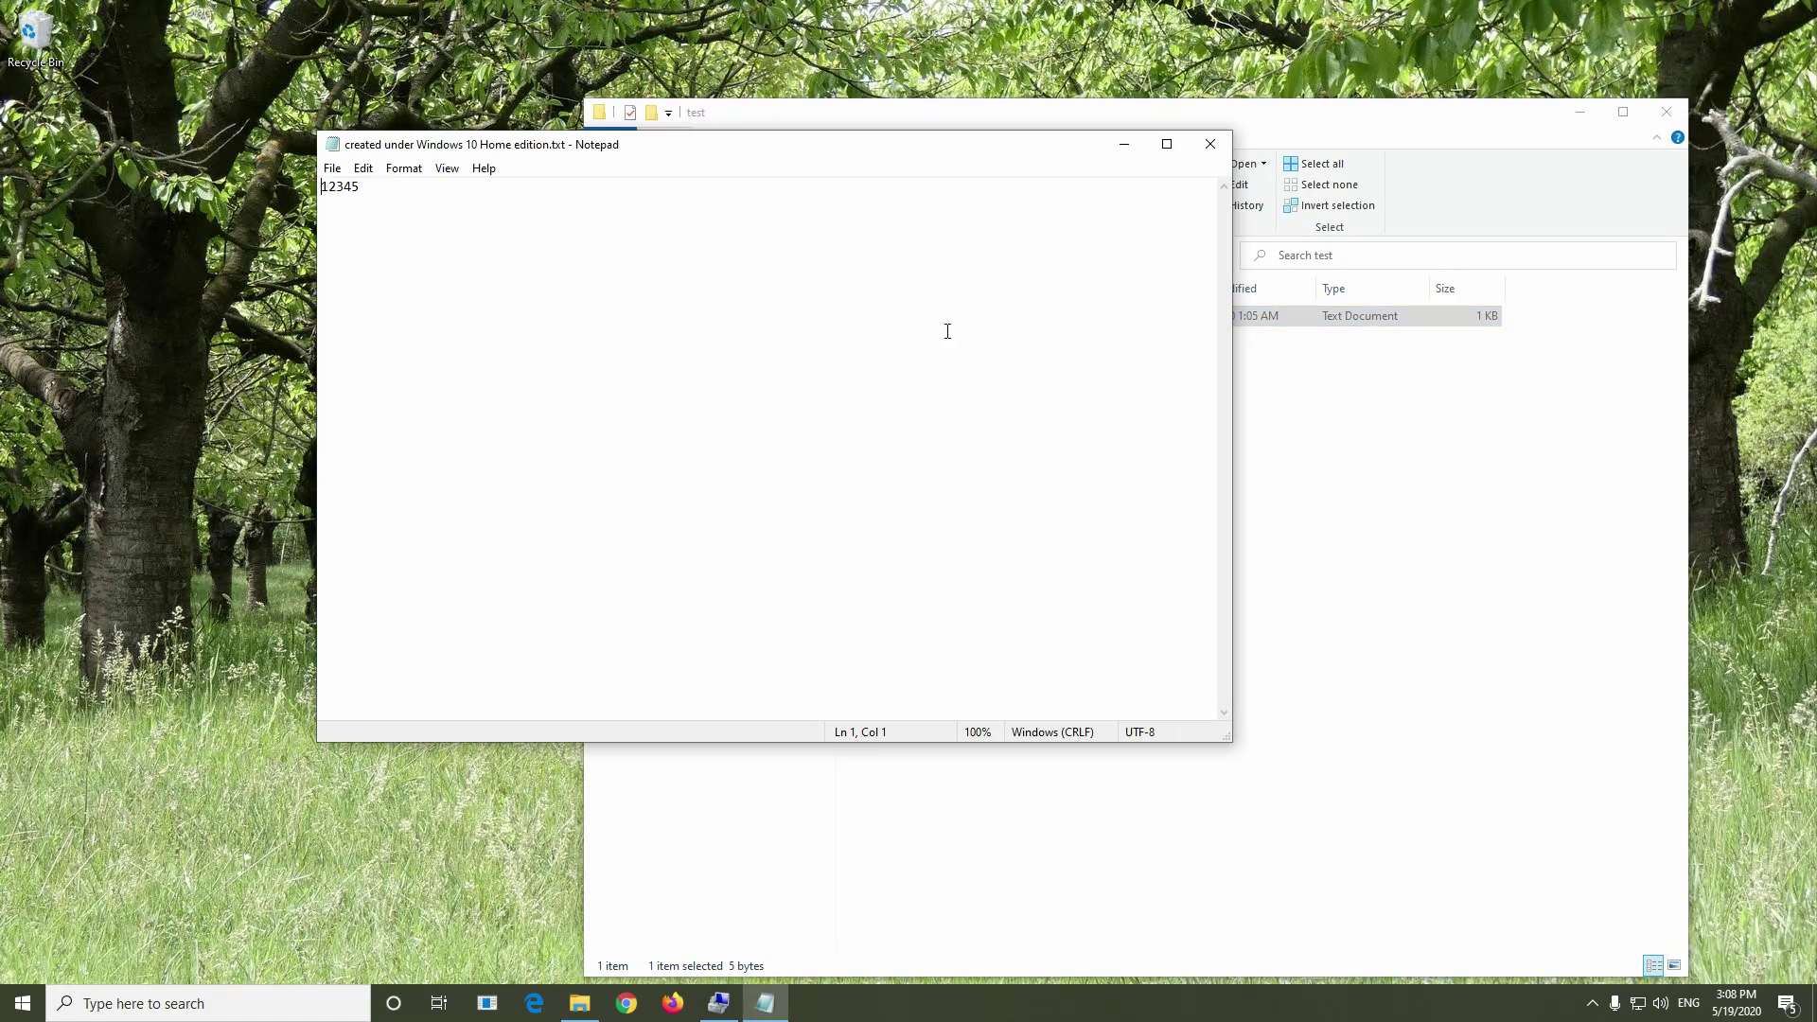